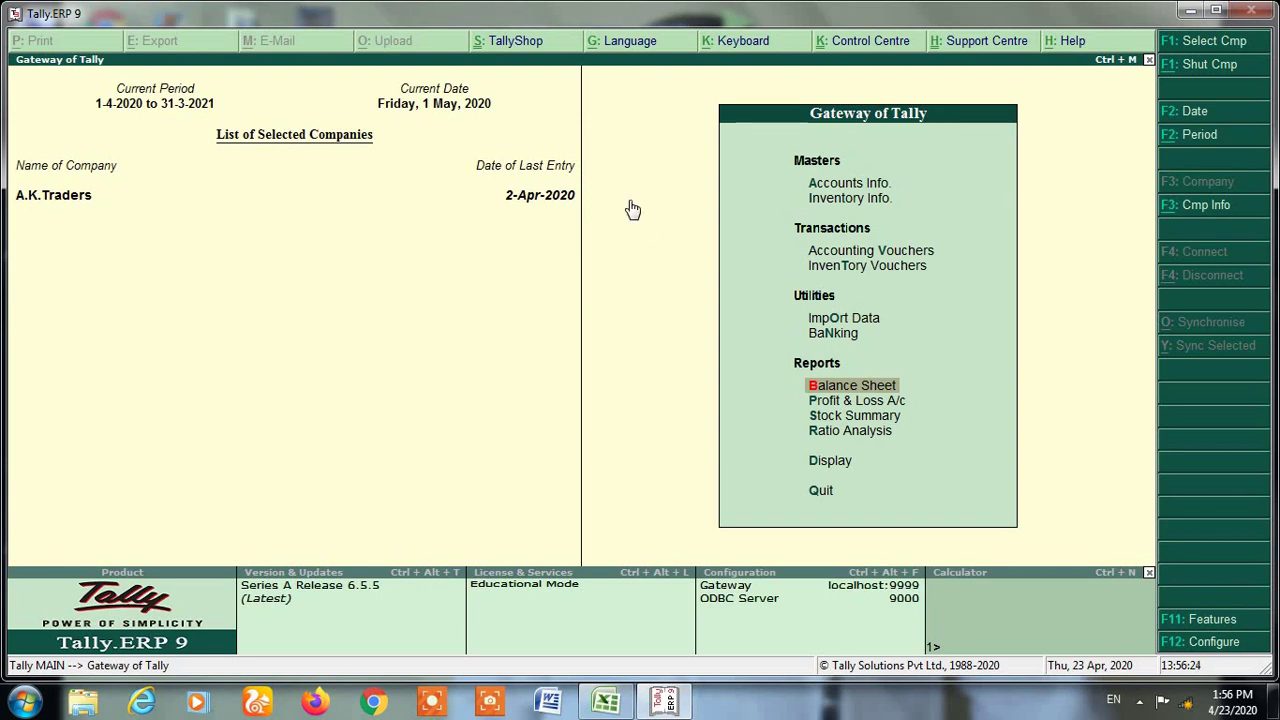
- Open the GSTR-3B return from the GST statutory reports
{"action": "key", "text": "d"}
{"action": "key", "text": "u"}
{"action": "key", "text": "g"}
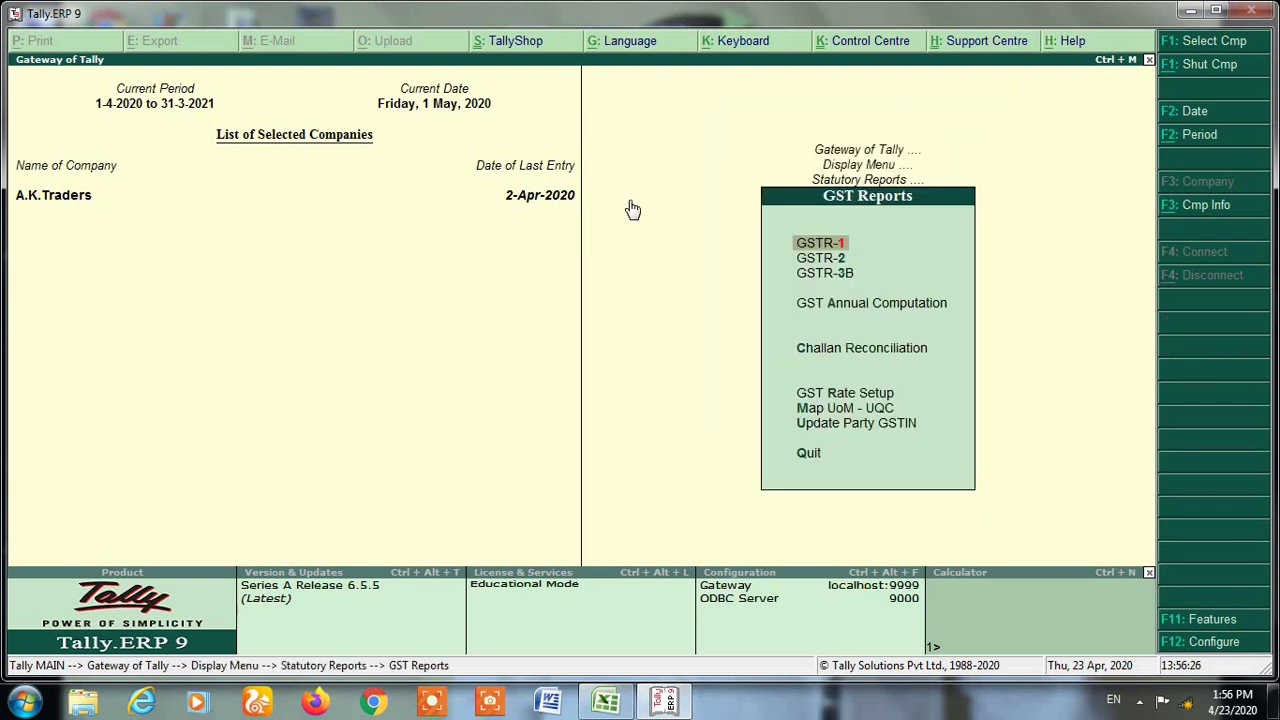
{"action": "key", "text": "Down"}
{"action": "key", "text": "Down"}
{"action": "key", "text": "Return"}
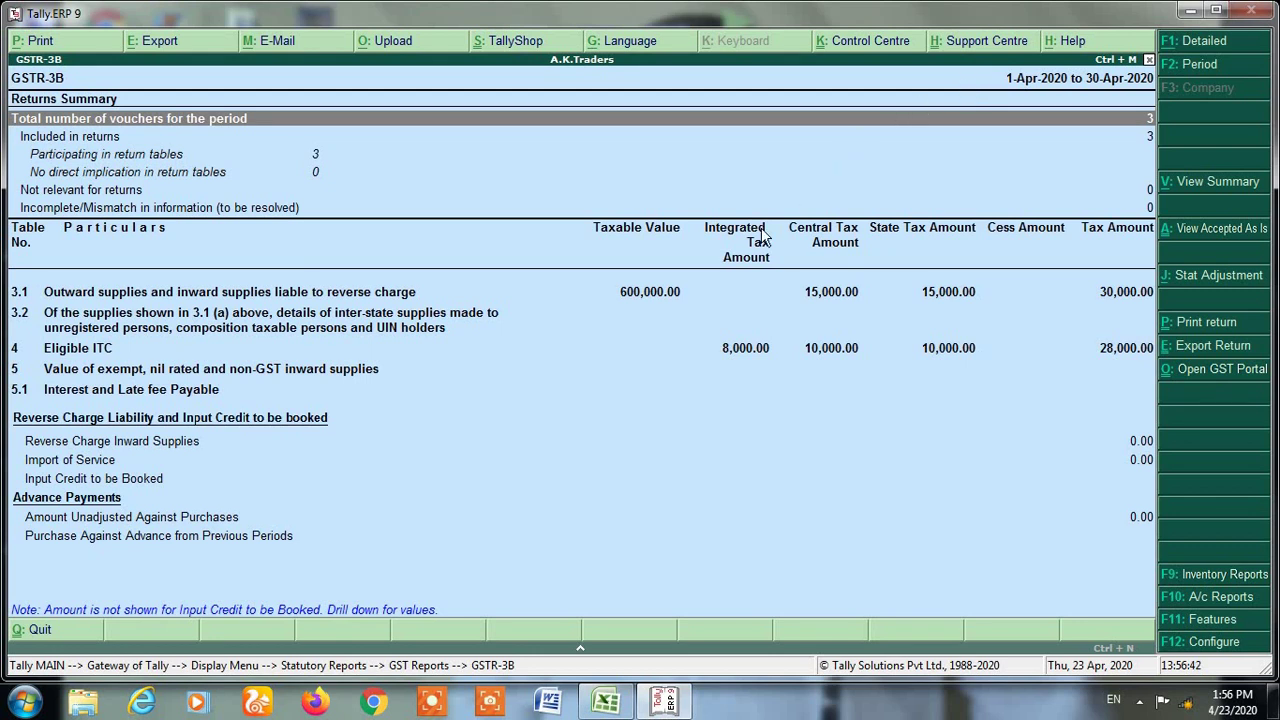
- Compare the tax amounts of outward supplies (3.1) with those of Eligible ITC (4) in the GSTR-3B summary
{"action": "left_click", "coordinate": [688, 293]}
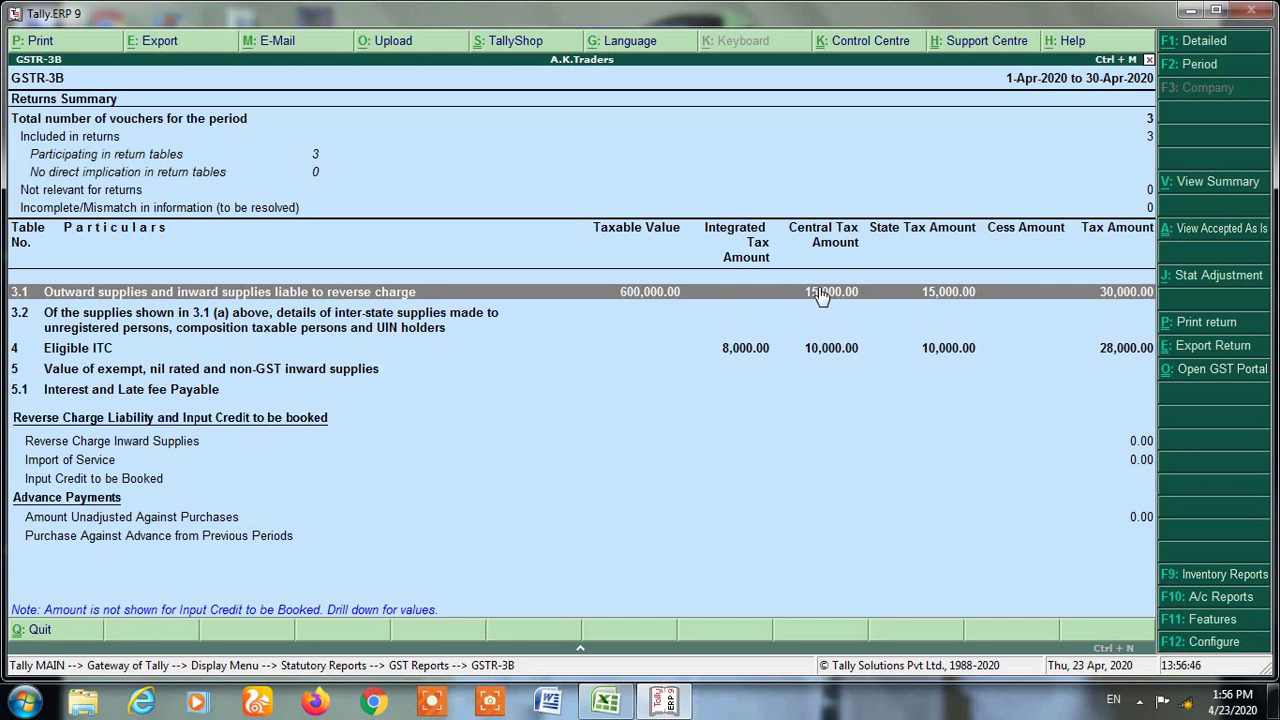
{"action": "left_click", "coordinate": [808, 356]}
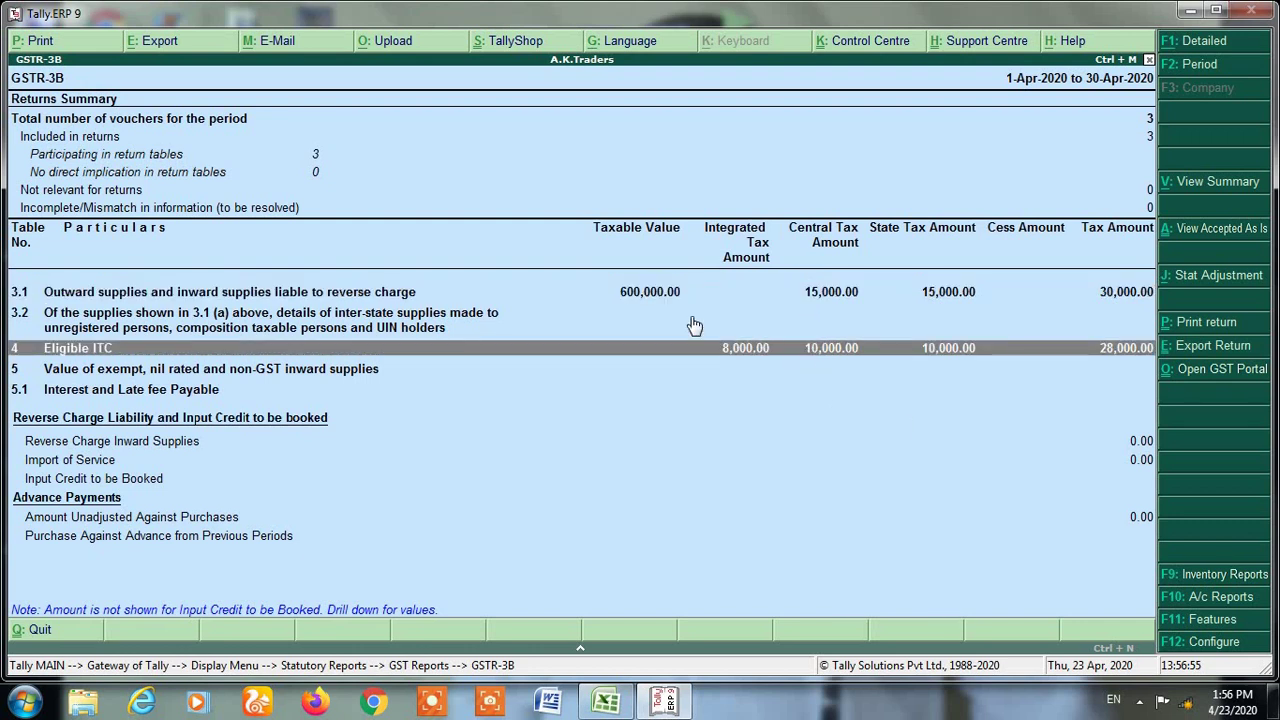
{"action": "left_click", "coordinate": [415, 297]}
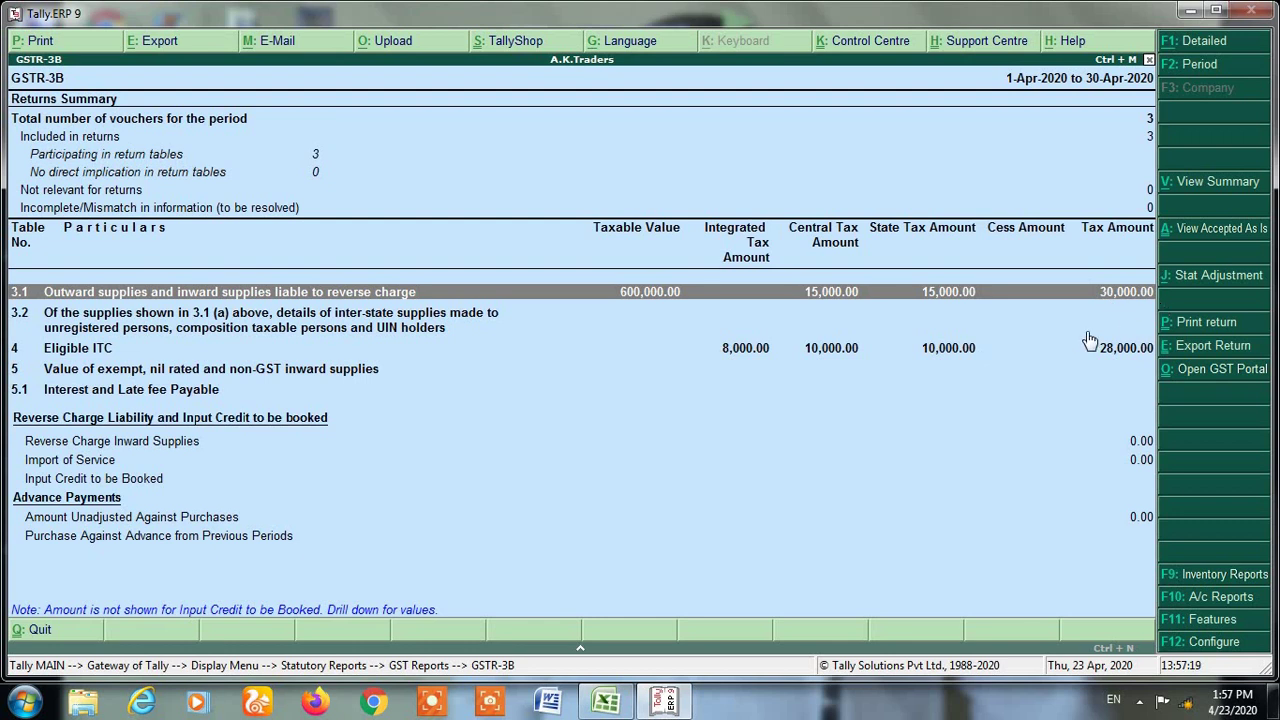
{"action": "left_click", "coordinate": [929, 349]}
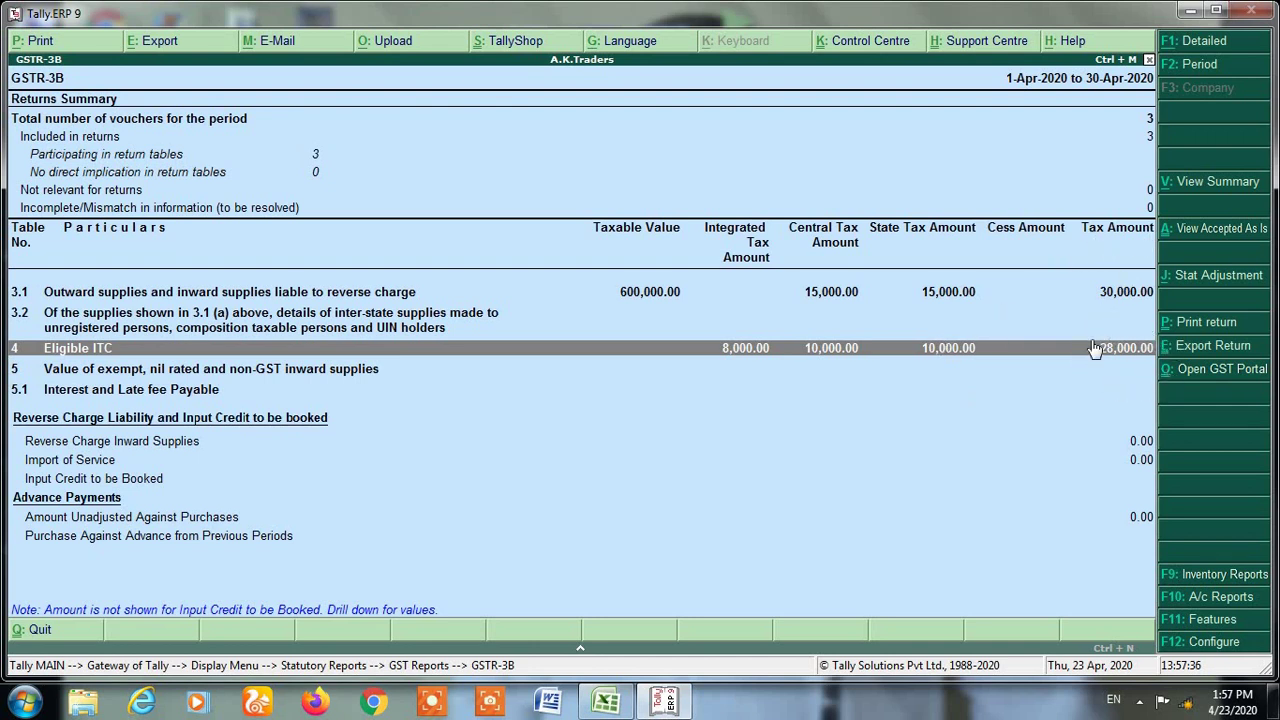
{"action": "left_click", "coordinate": [1010, 295]}
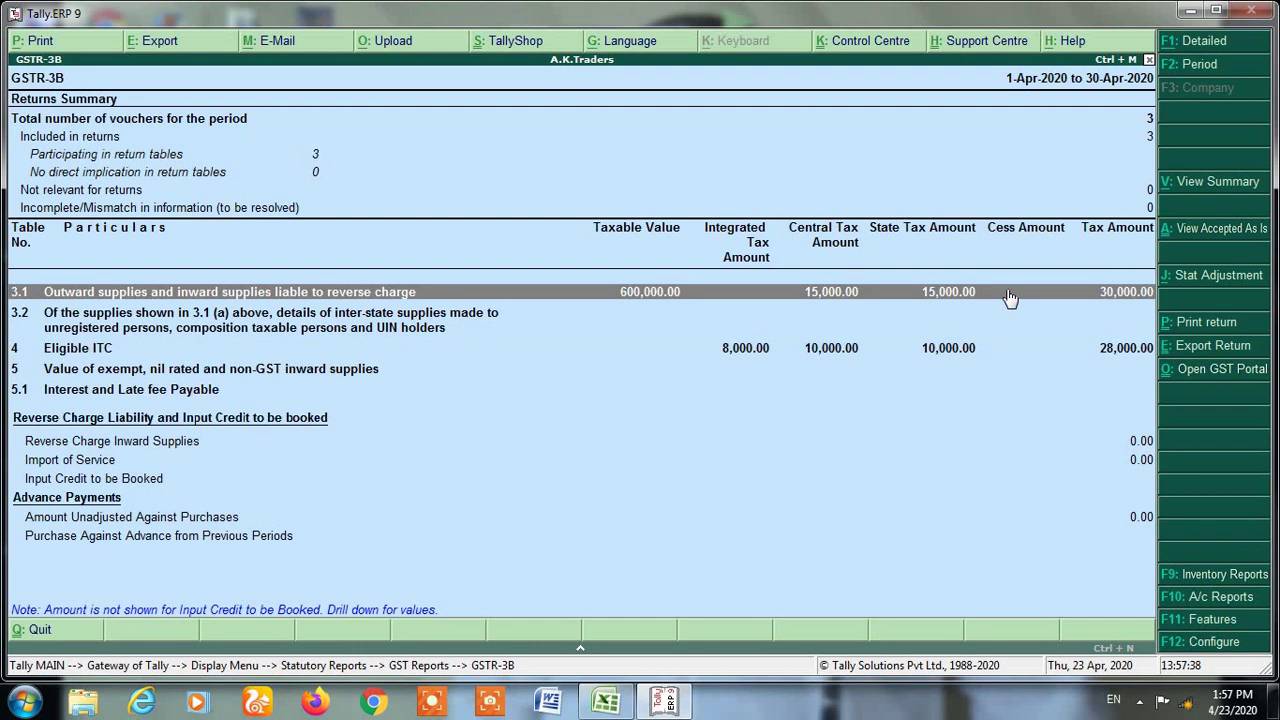
{"action": "left_click", "coordinate": [1019, 358]}
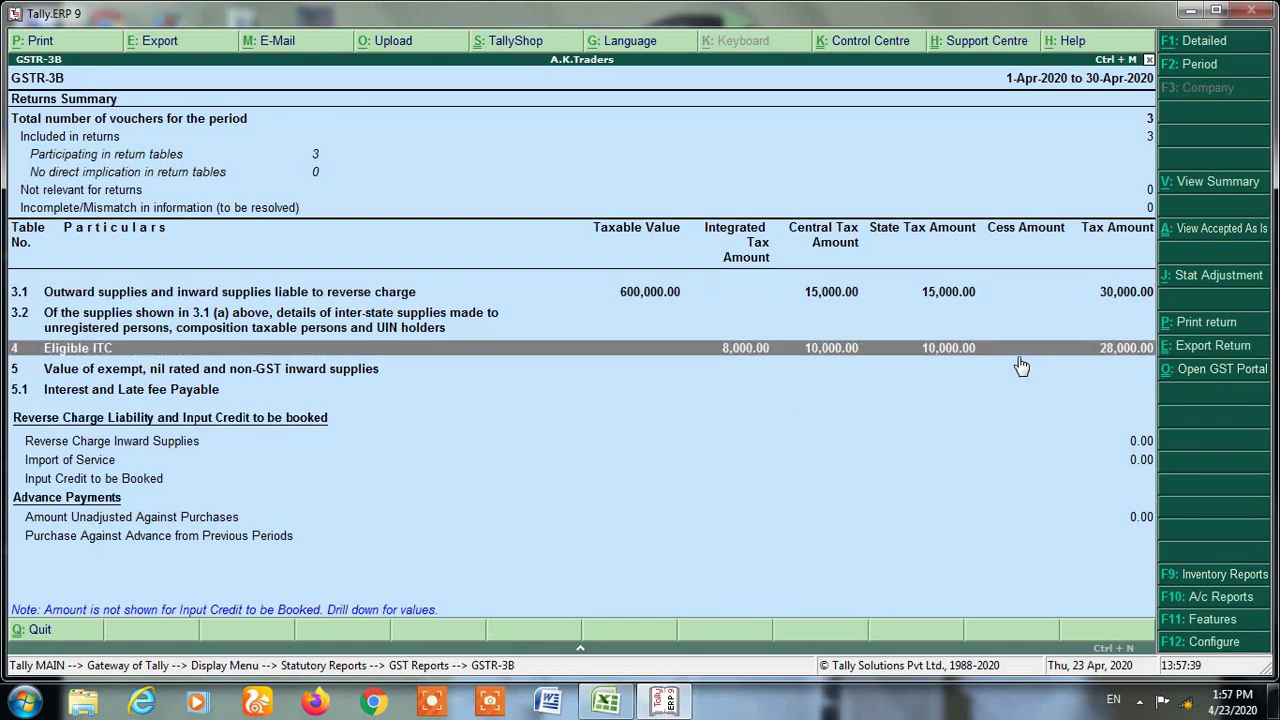
{"action": "left_click", "coordinate": [1114, 297]}
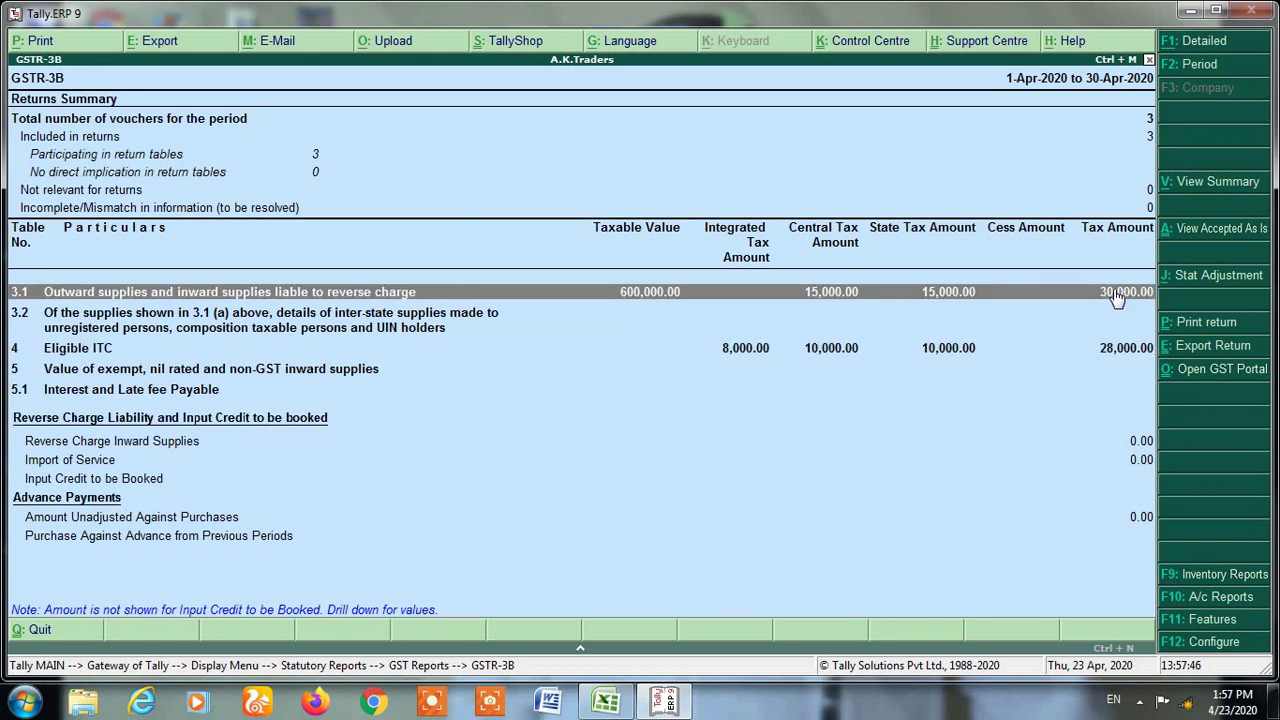
{"action": "left_click", "coordinate": [1110, 352]}
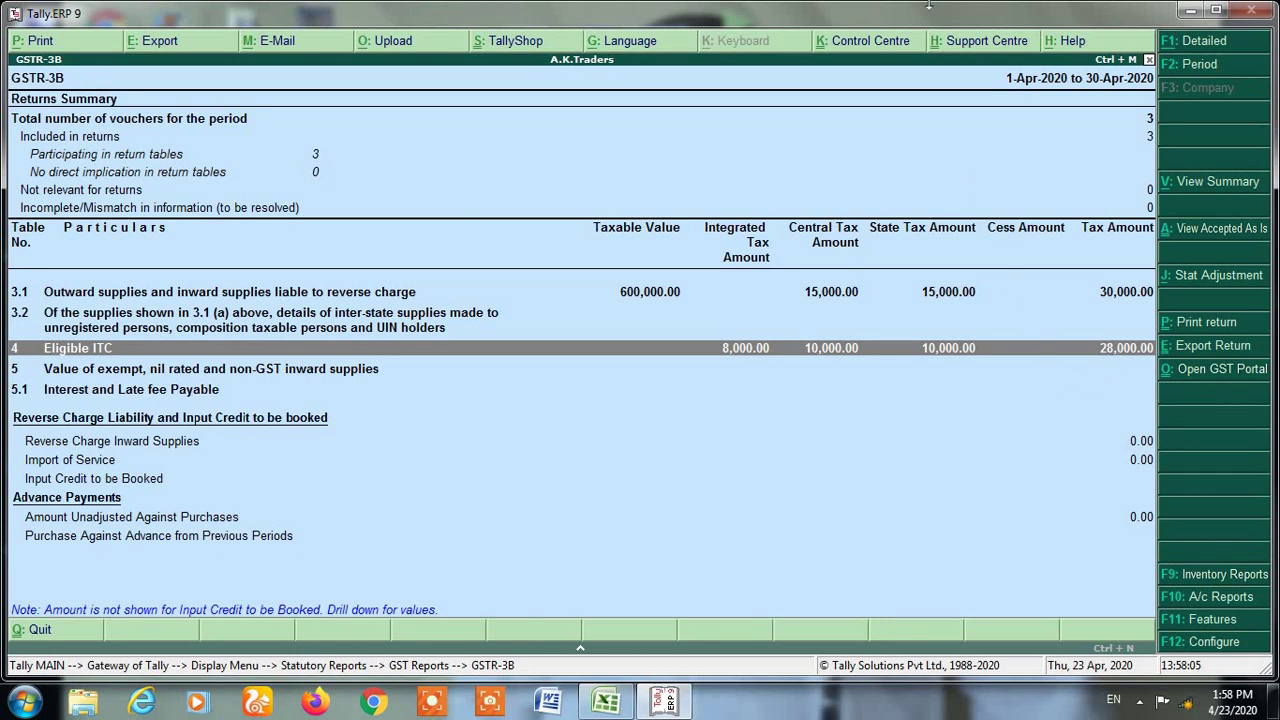
- Leave the GSTR-3B report and open the Balance Sheet in its detailed view
{"action": "key", "text": "Escape"}
{"action": "key", "text": "Escape"}
{"action": "key", "text": "Escape"}
{"action": "key", "text": "Escape"}
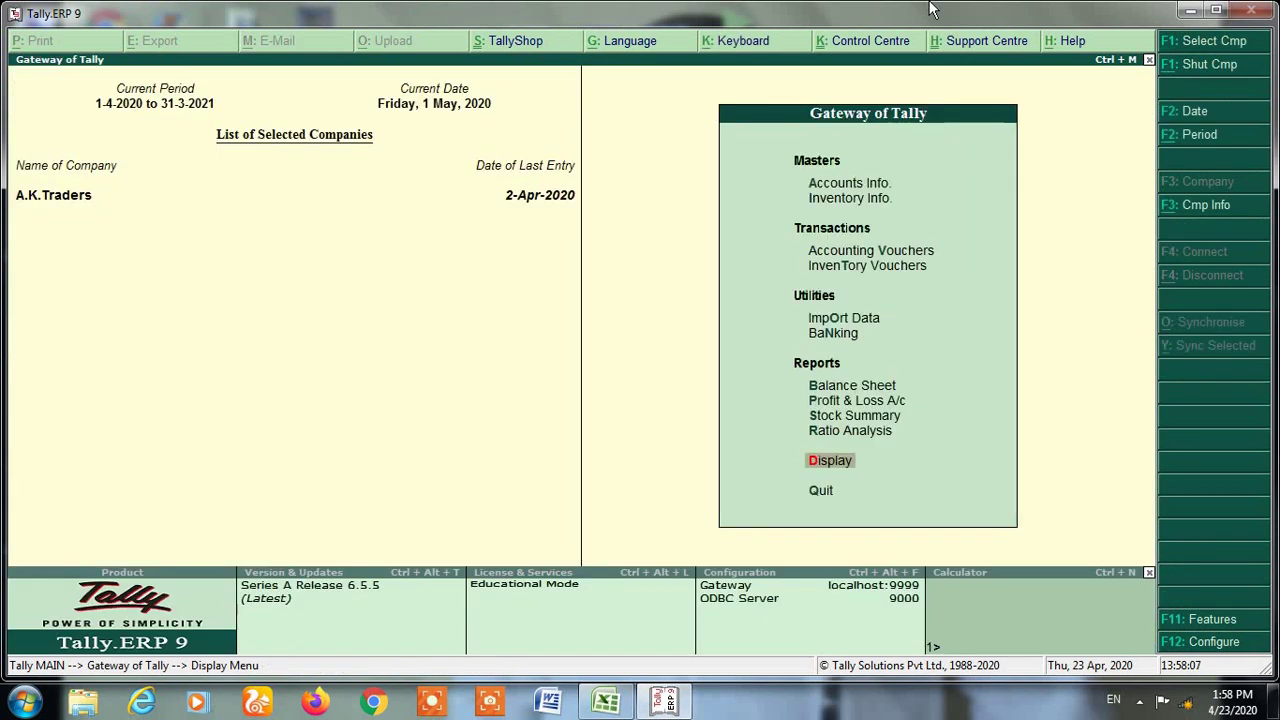
{"action": "key", "text": "b"}
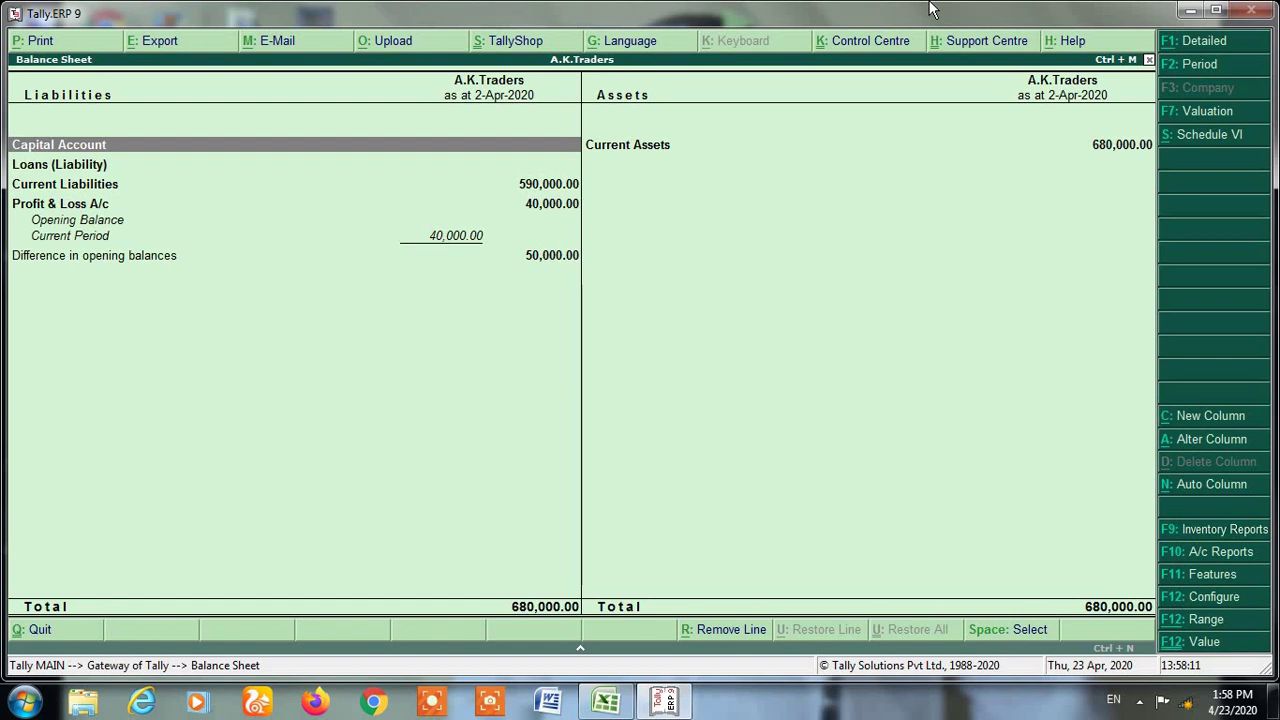
{"action": "key", "text": "alt+F1"}
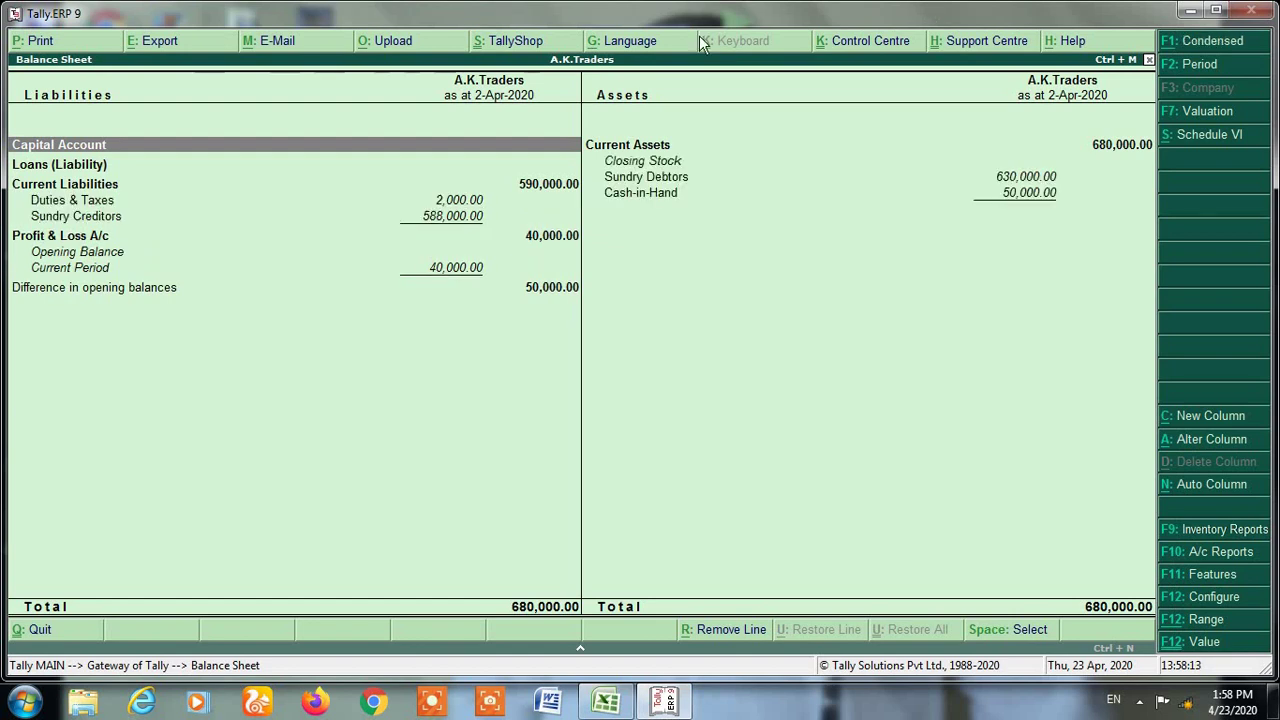
- Open the Duties & Taxes group under Current Liabilities and review the Cgst, Igst and Sgst closing balances
{"action": "left_click", "coordinate": [98, 204]}
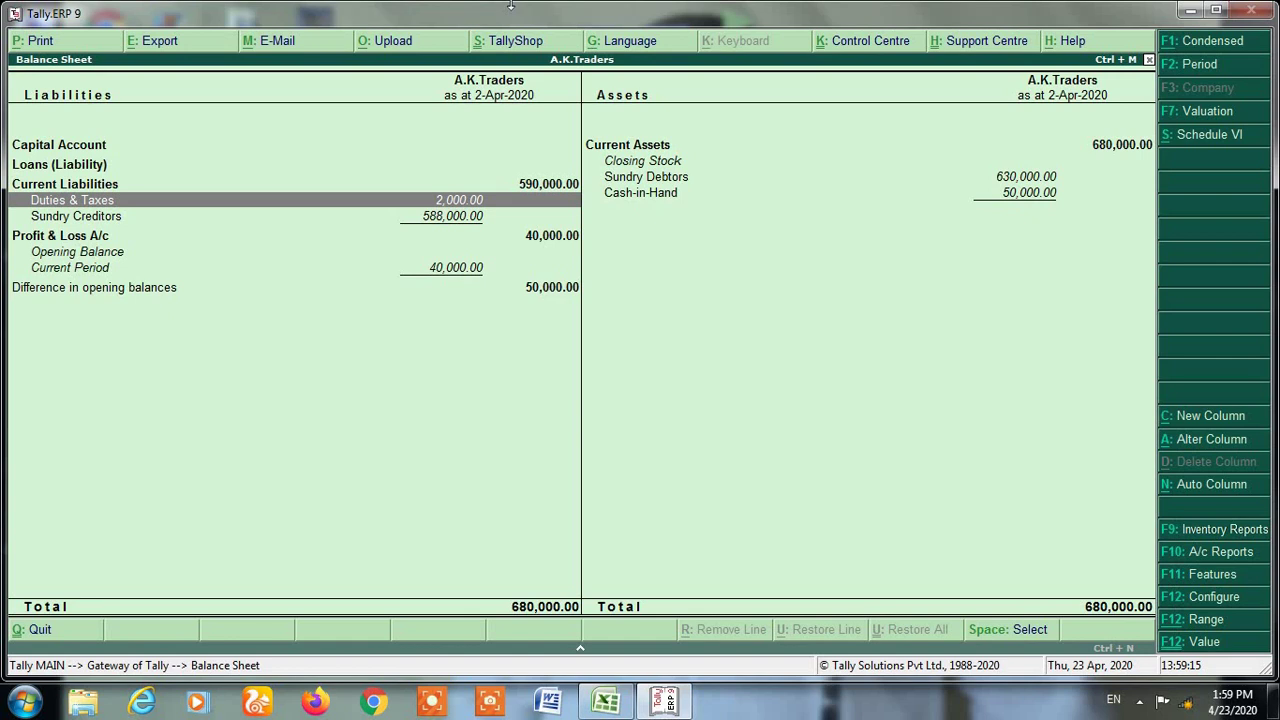
{"action": "key", "text": "Return"}
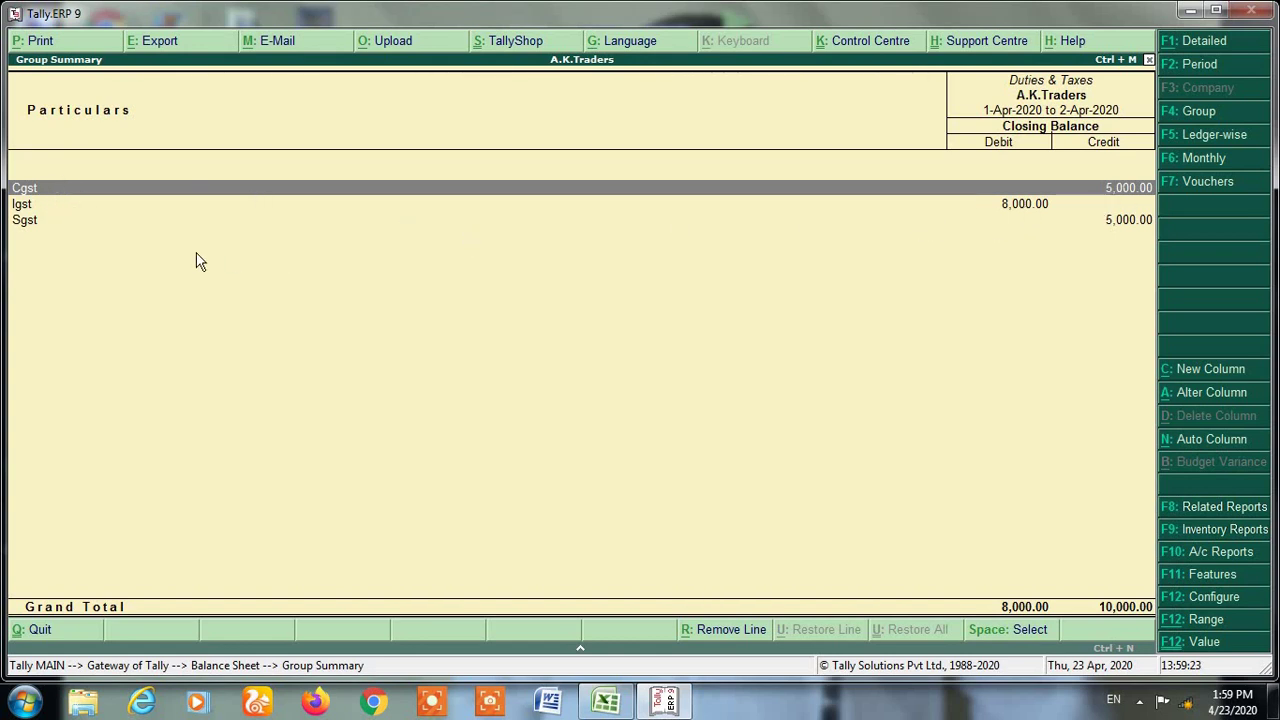
{"action": "left_click", "coordinate": [147, 205]}
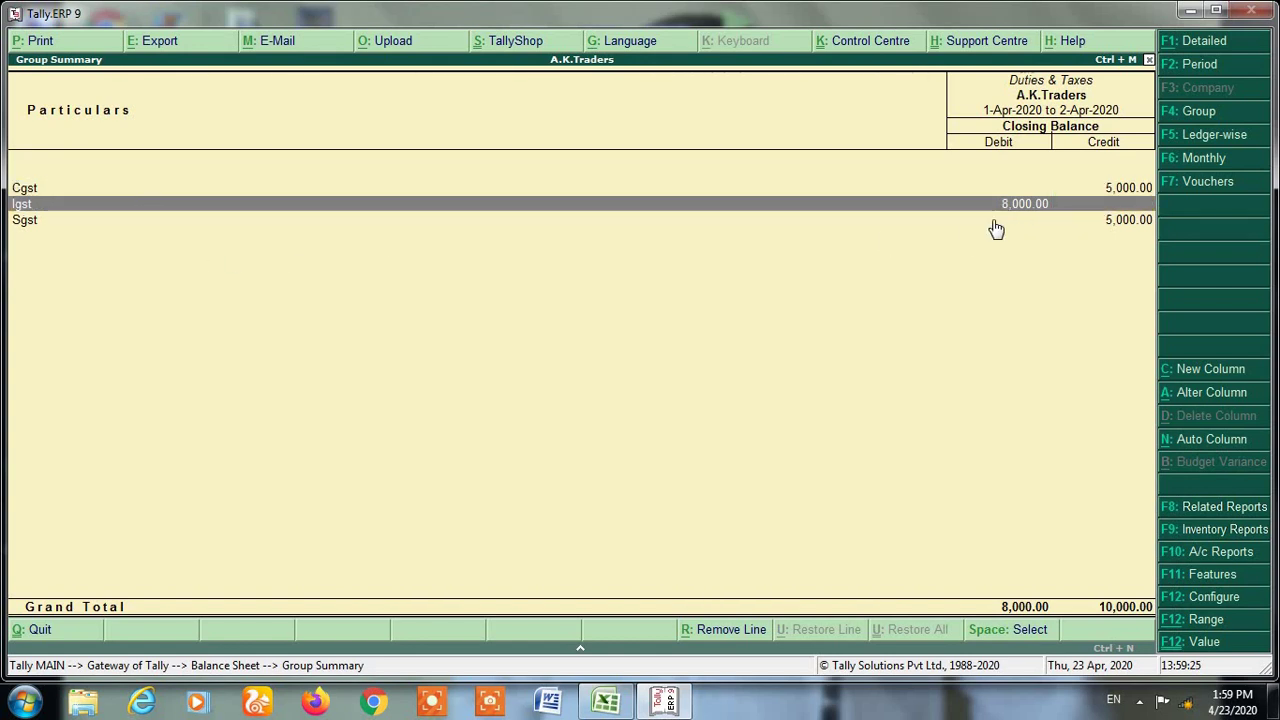
{"action": "left_click", "coordinate": [70, 230]}
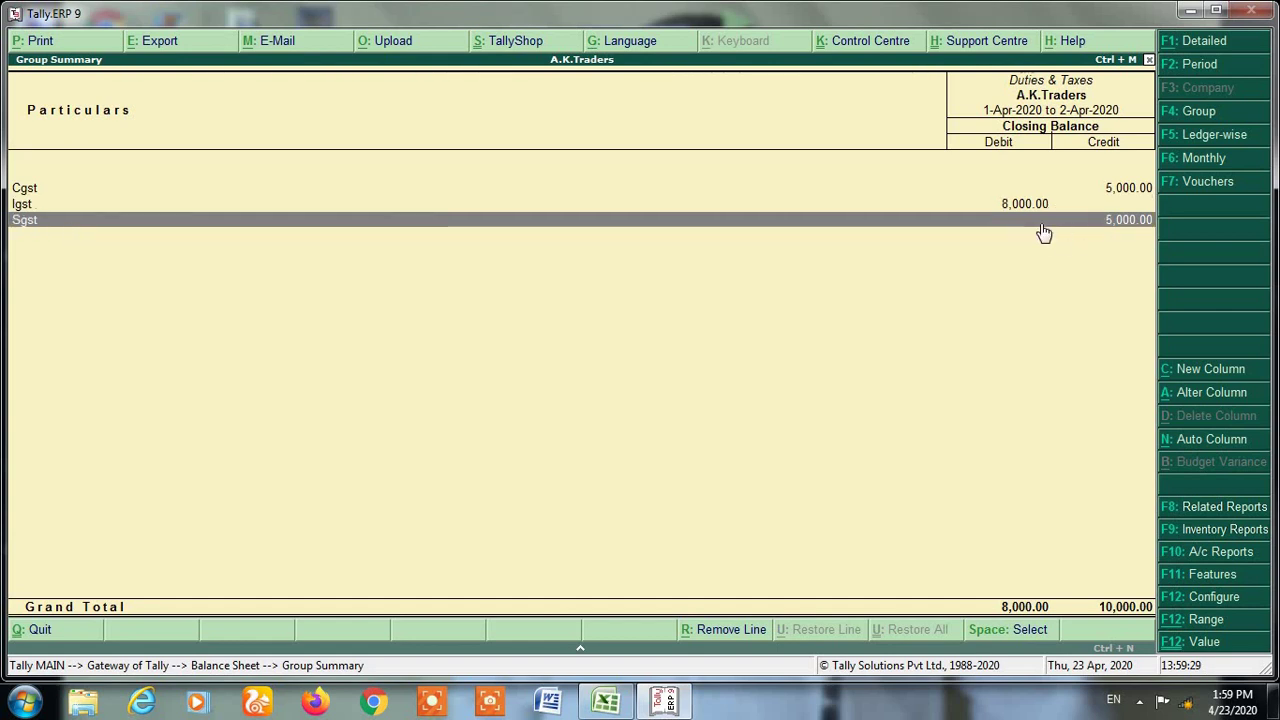
{"action": "left_click", "coordinate": [1016, 190]}
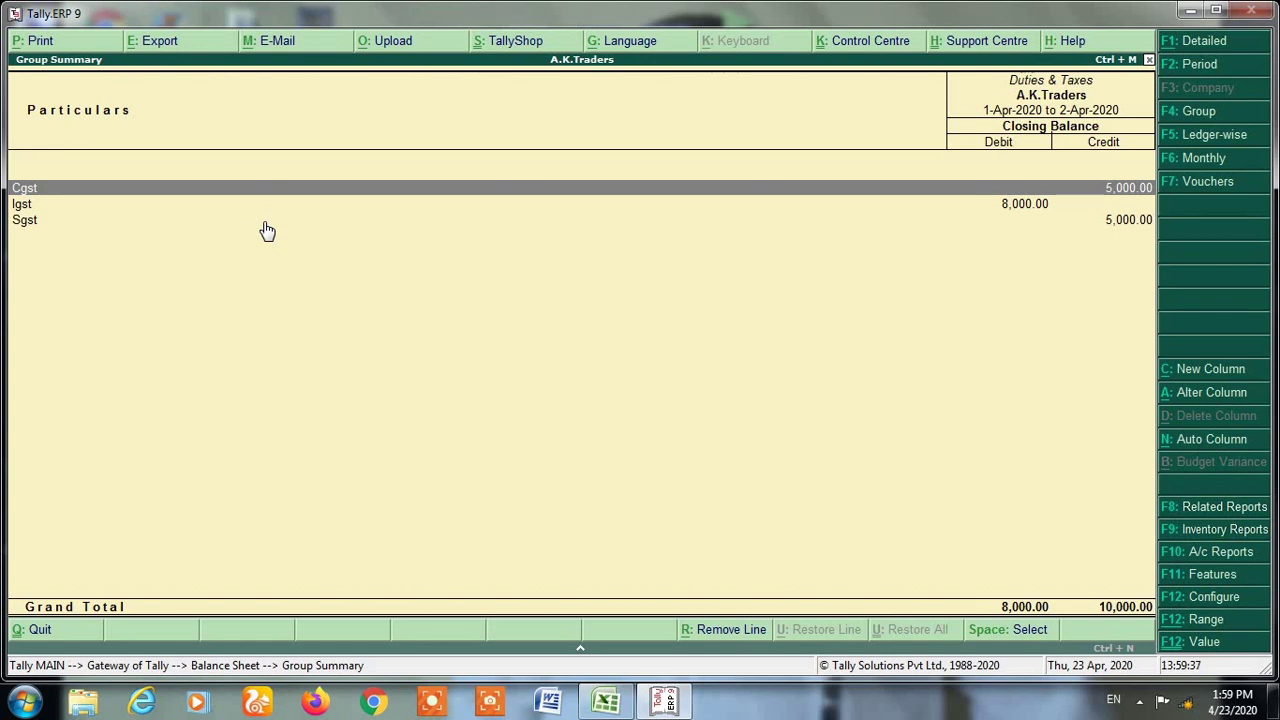
- Drill into the Cgst ledger's April vouchers and open the Sumit Traders Local purchase voucher, moving to its Cgst line
{"action": "key", "text": "Return"}
{"action": "key", "text": "Return"}
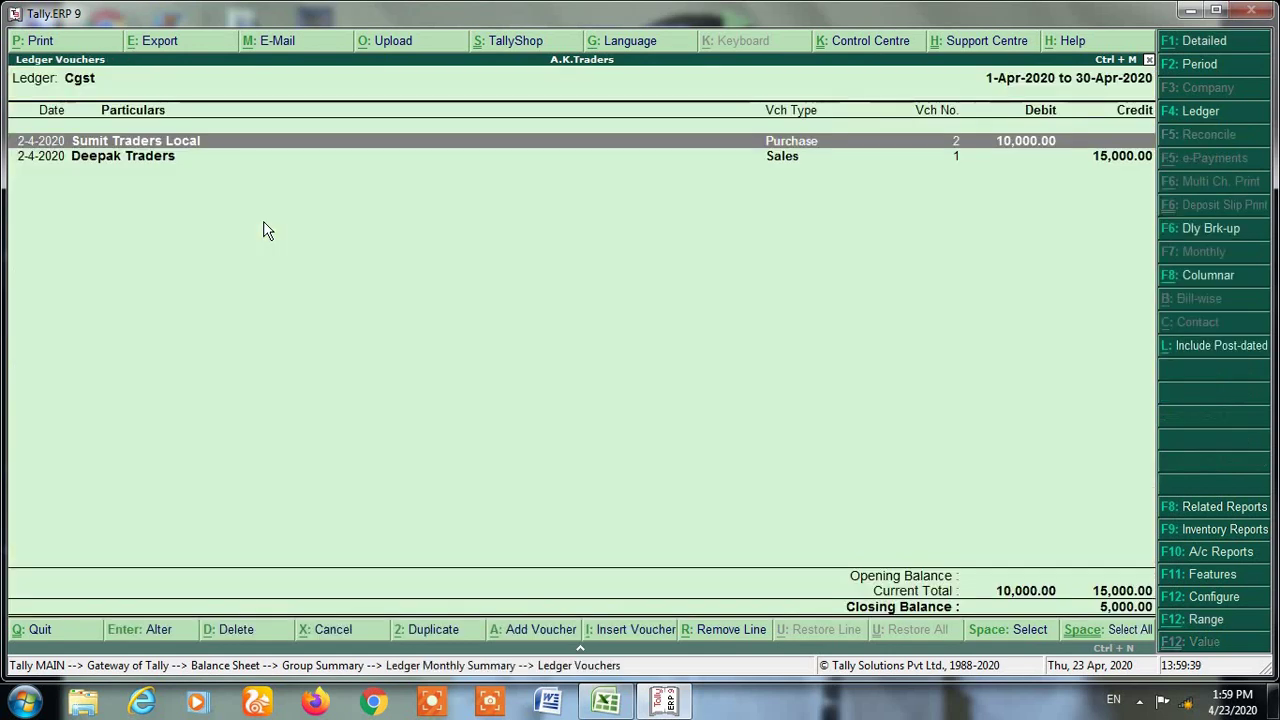
{"action": "key", "text": "Return"}
{"action": "key", "text": "Return"}
{"action": "key", "text": "Return"}
{"action": "key", "text": "Return"}
{"action": "key", "text": "Return"}
{"action": "key", "text": "Return"}
{"action": "key", "text": "Return"}
{"action": "key", "text": "Return"}
{"action": "key", "text": "Return"}
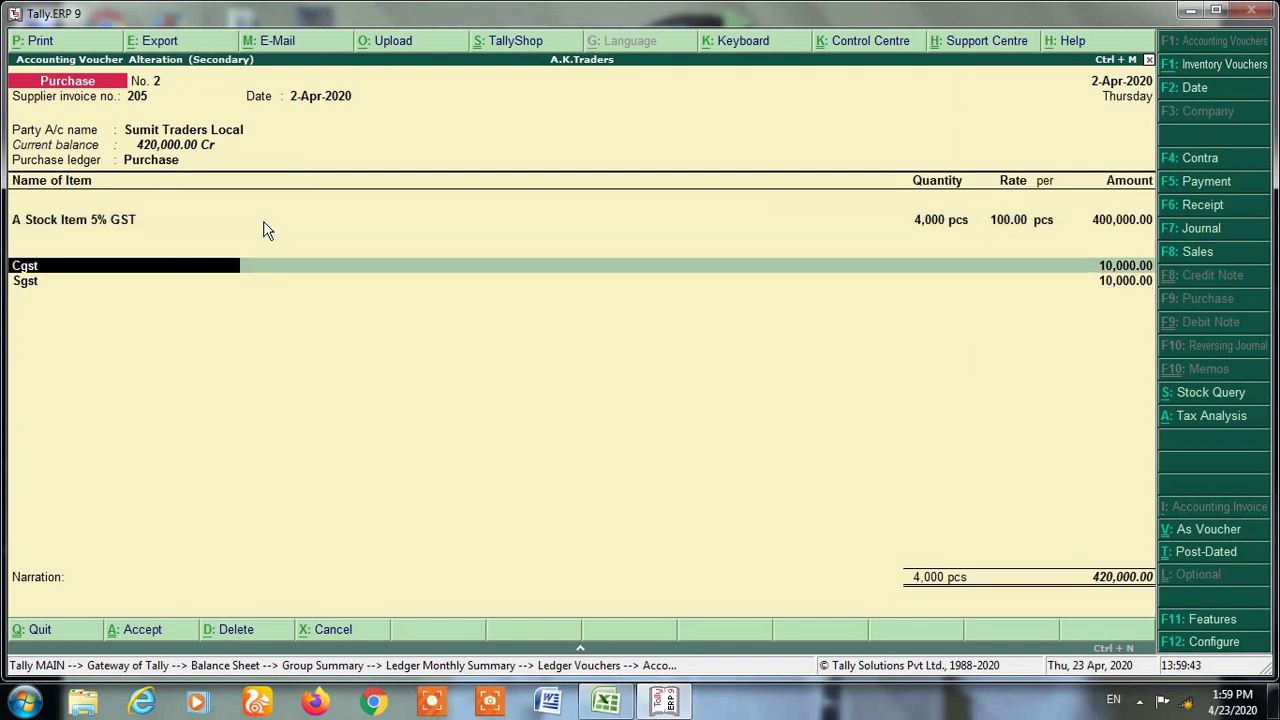
- Check the Cgst ledger's master settings from within the purchase voucher and return without changing them
{"action": "key", "text": "ctrl+Return"}
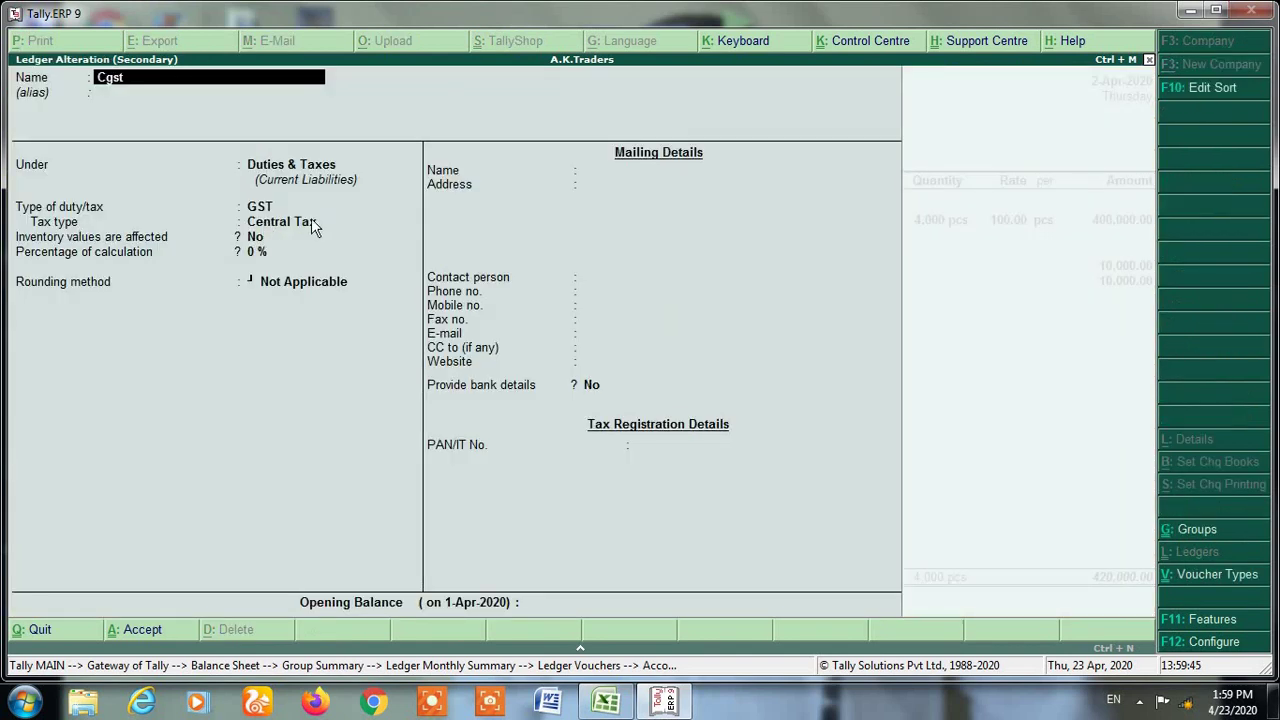
{"action": "key", "text": "Escape"}
{"action": "key", "text": "Return"}
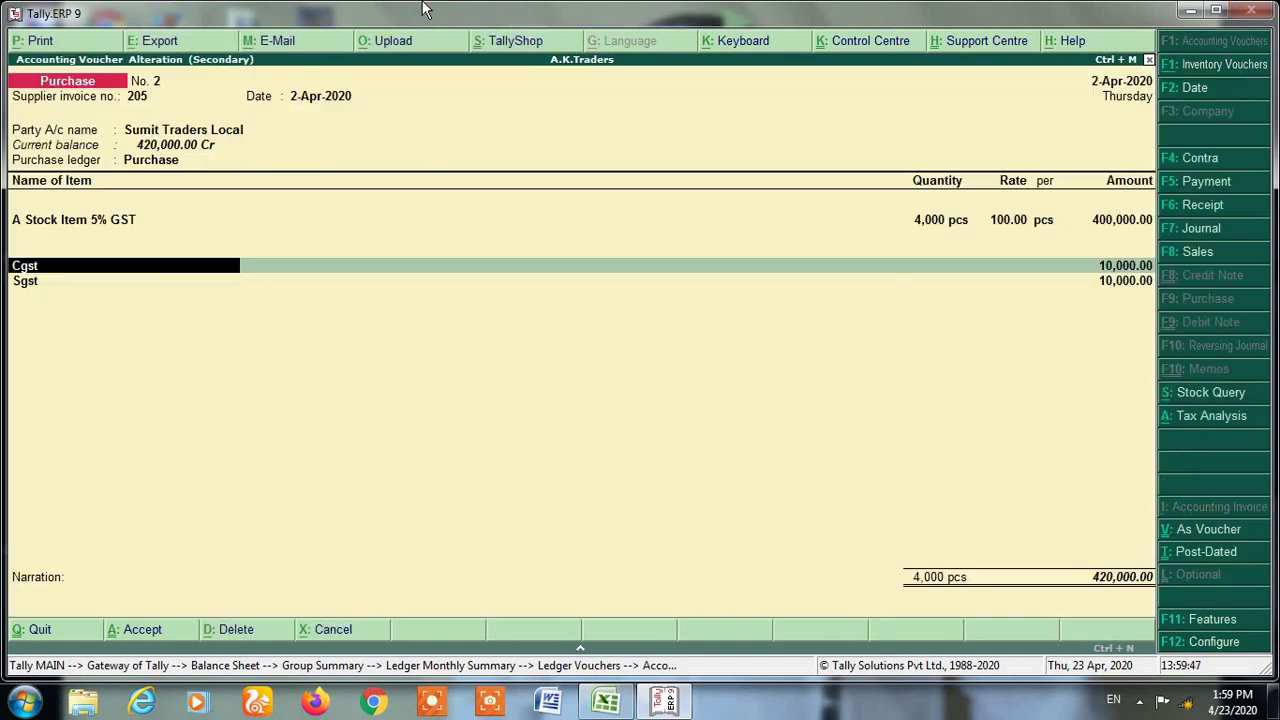
- Go back to the Balance Sheet and reopen the Duties & Taxes group summary
{"action": "key", "text": "Escape"}
{"action": "key", "text": "Escape"}
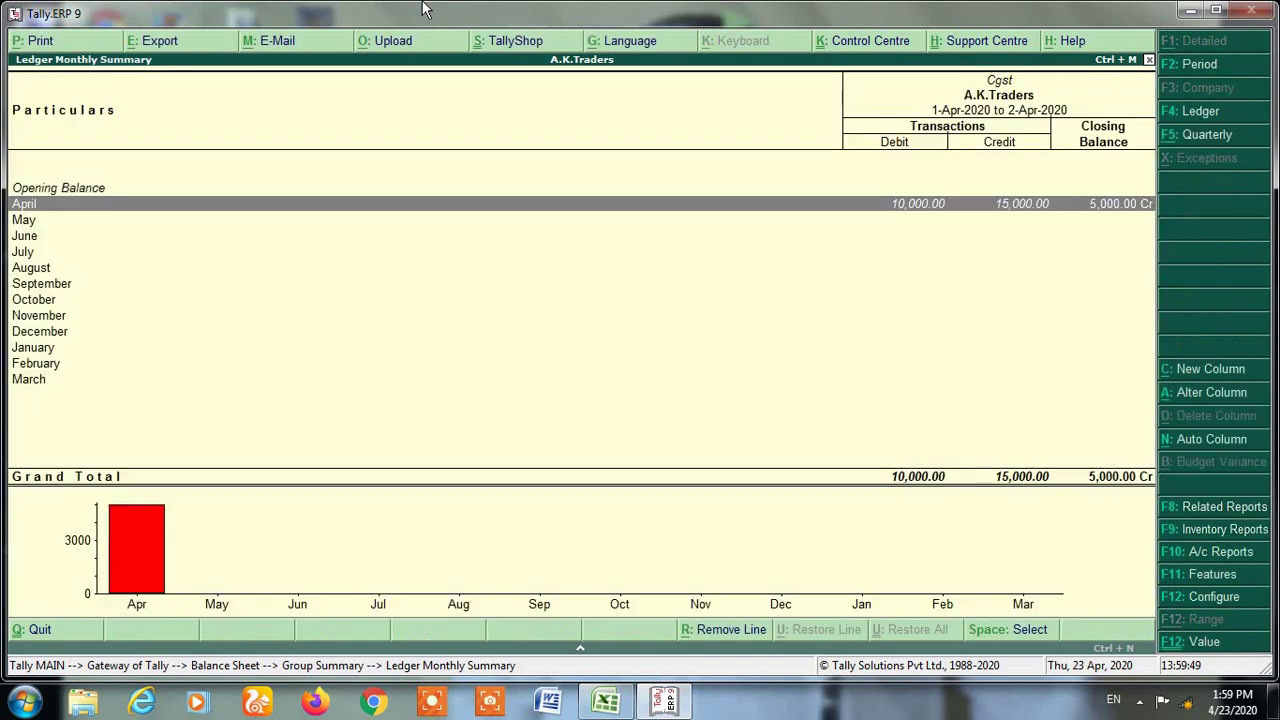
{"action": "key", "text": "Escape"}
{"action": "key", "text": "Escape"}
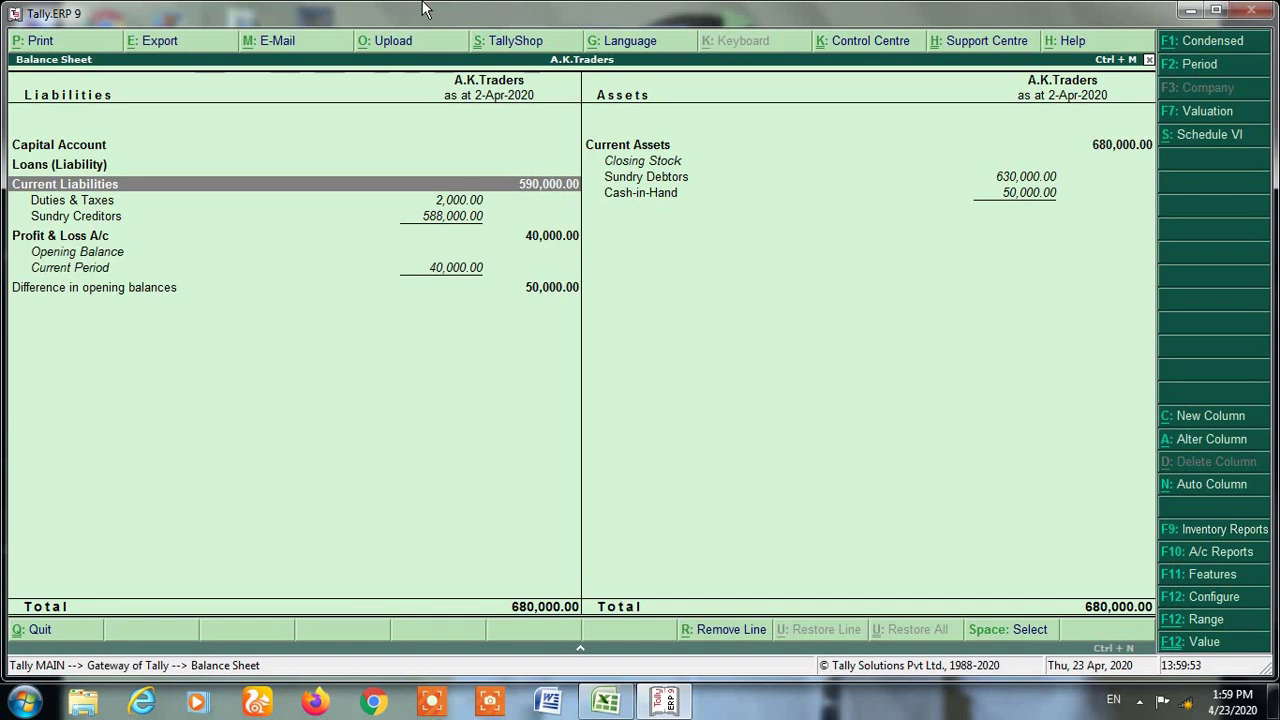
{"action": "key", "text": "Down"}
{"action": "key", "text": "Return"}
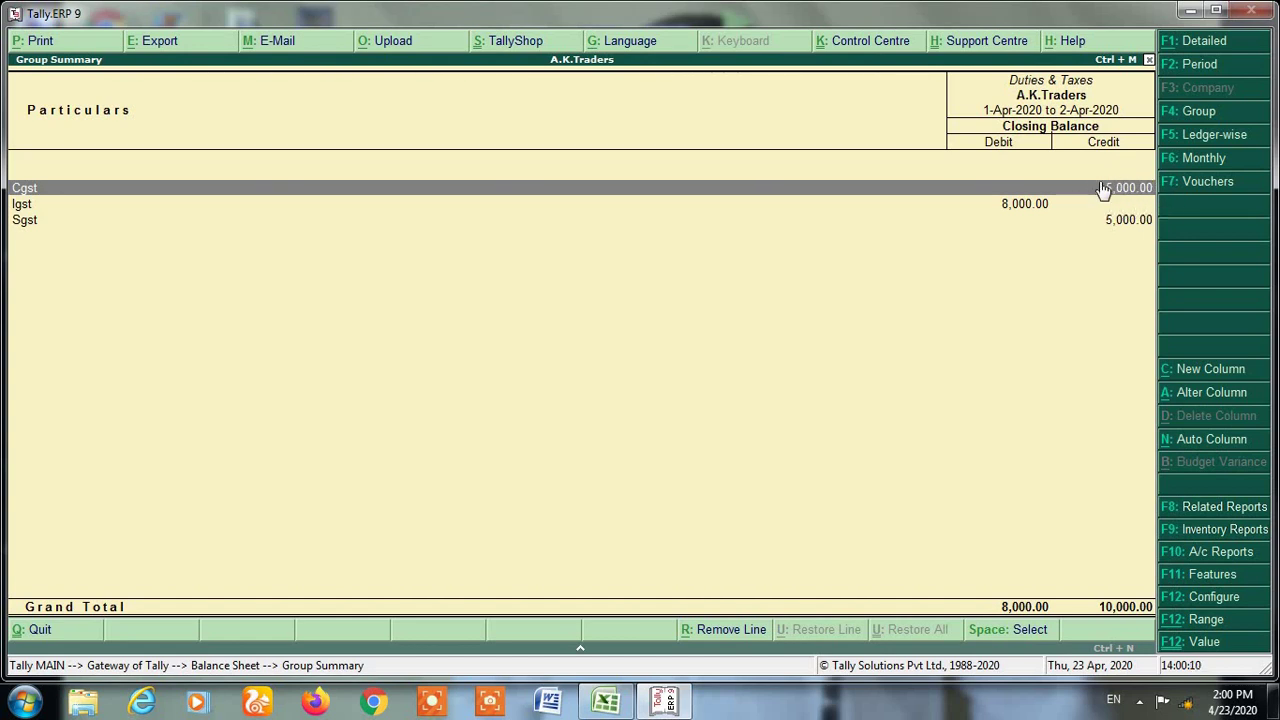
- Compare the Cgst and Sgst credit balances with the Igst debit balance in the Duties & Taxes summary
{"action": "left_click", "coordinate": [1108, 222]}
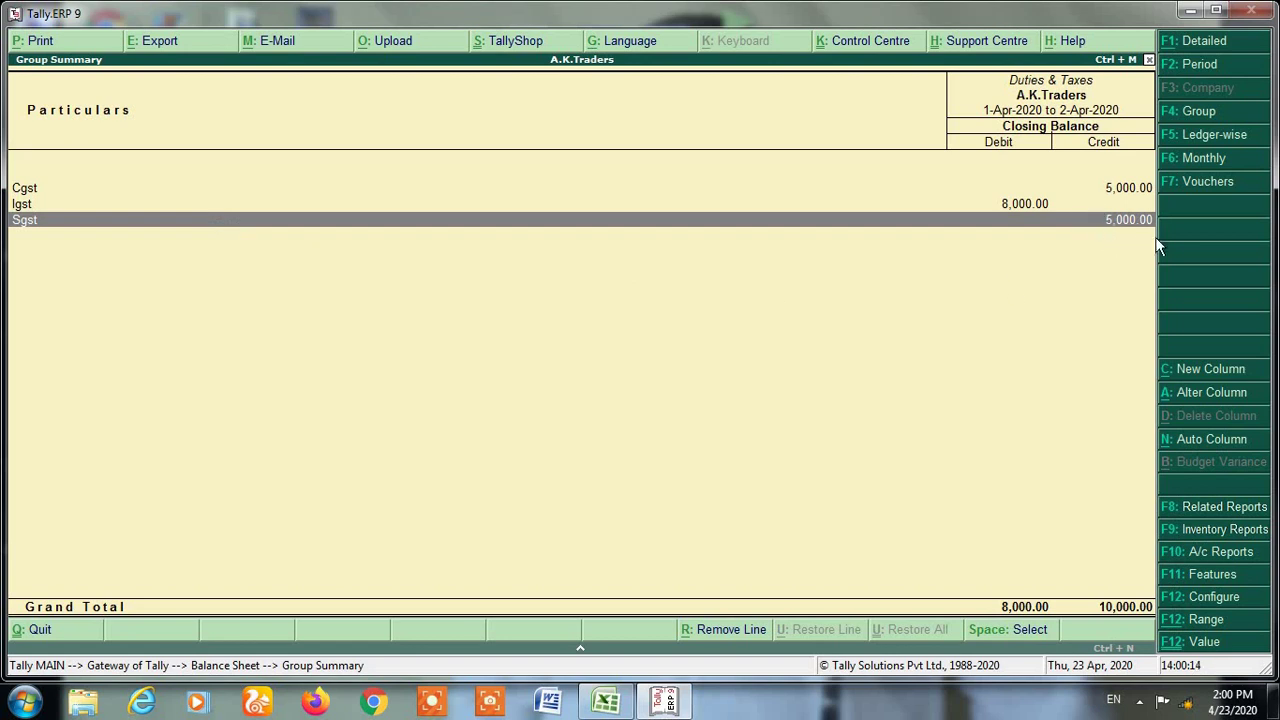
{"action": "left_click", "coordinate": [1106, 190]}
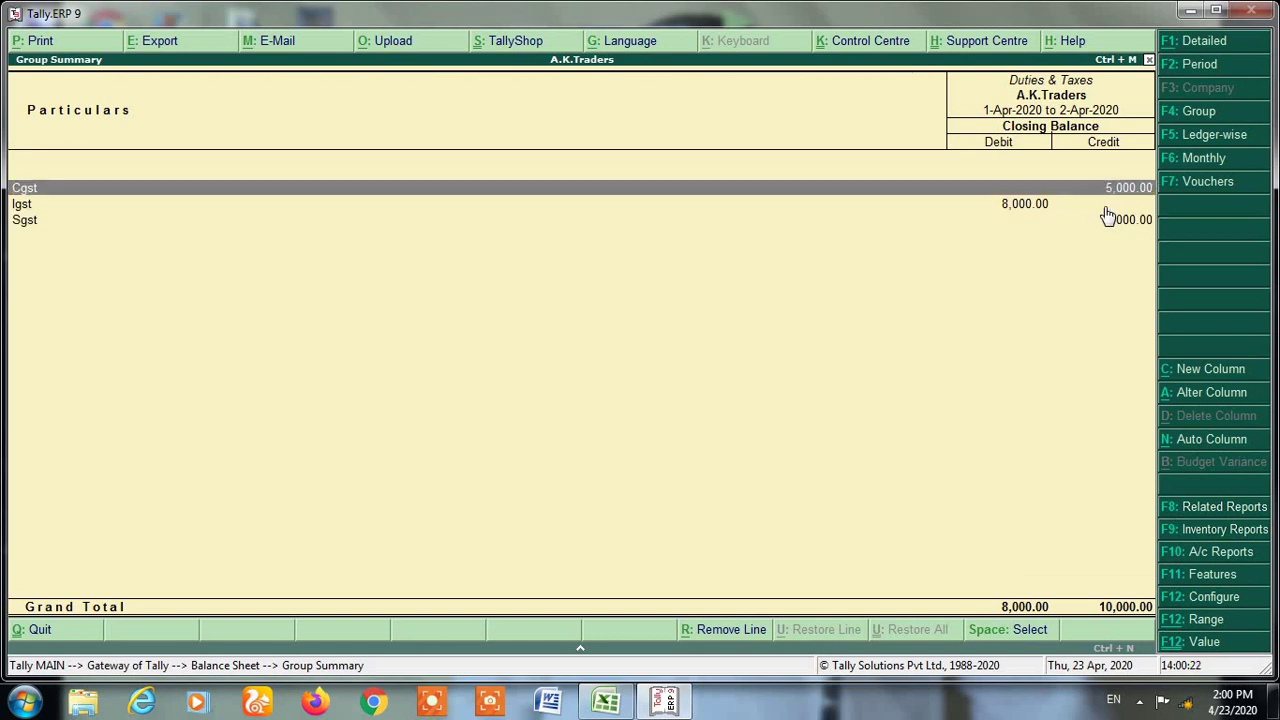
{"action": "left_click", "coordinate": [1106, 224]}
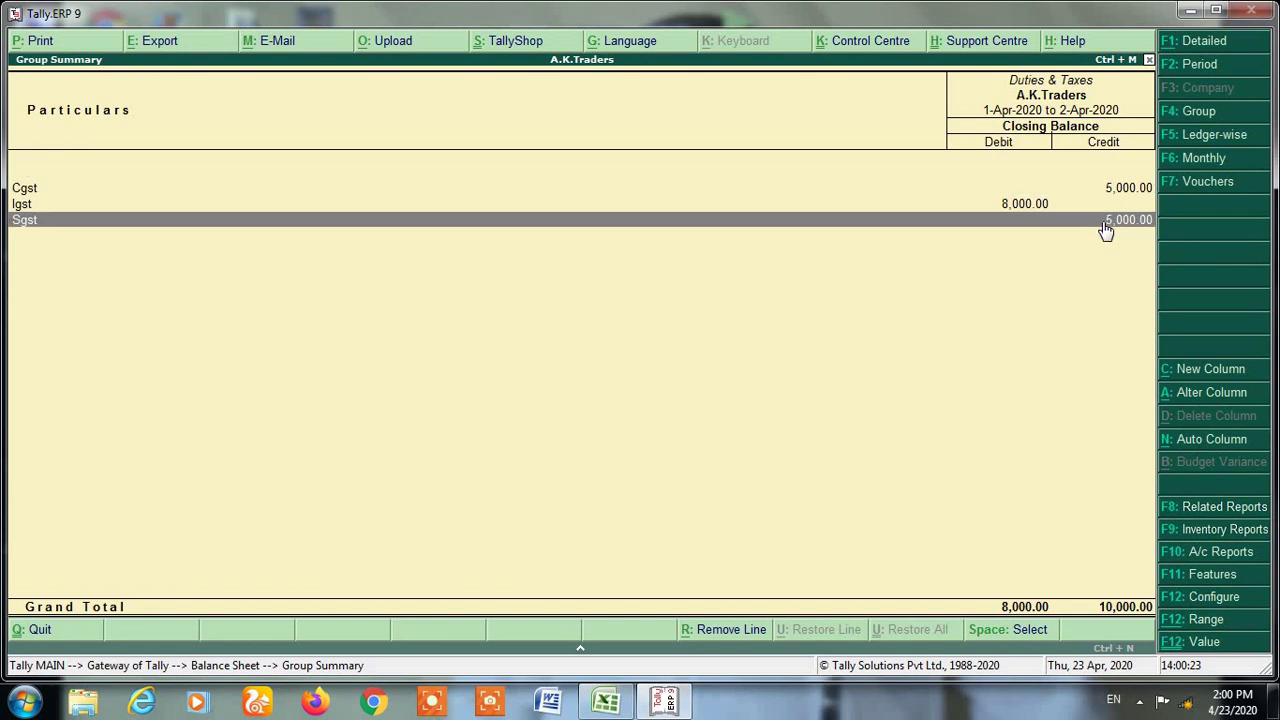
{"action": "left_click", "coordinate": [1038, 207]}
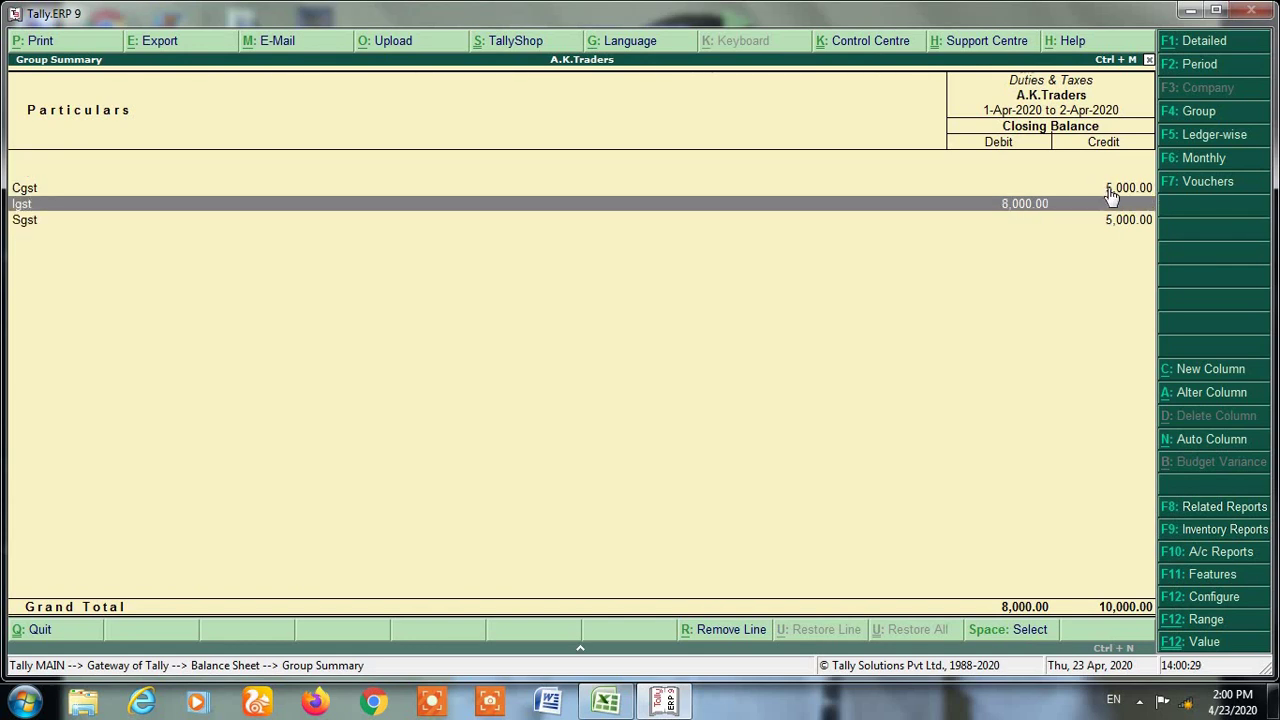
{"action": "left_click", "coordinate": [1109, 191]}
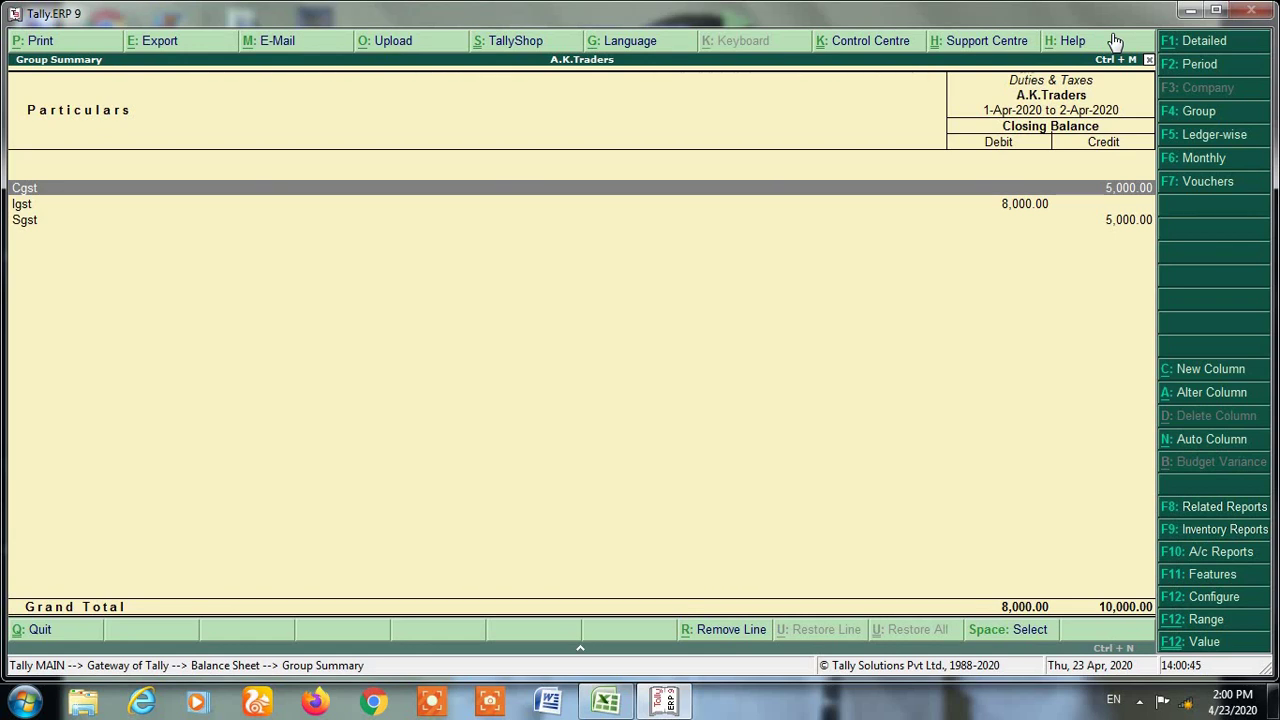
{"action": "key", "text": "Down"}
{"action": "key", "text": "Down"}
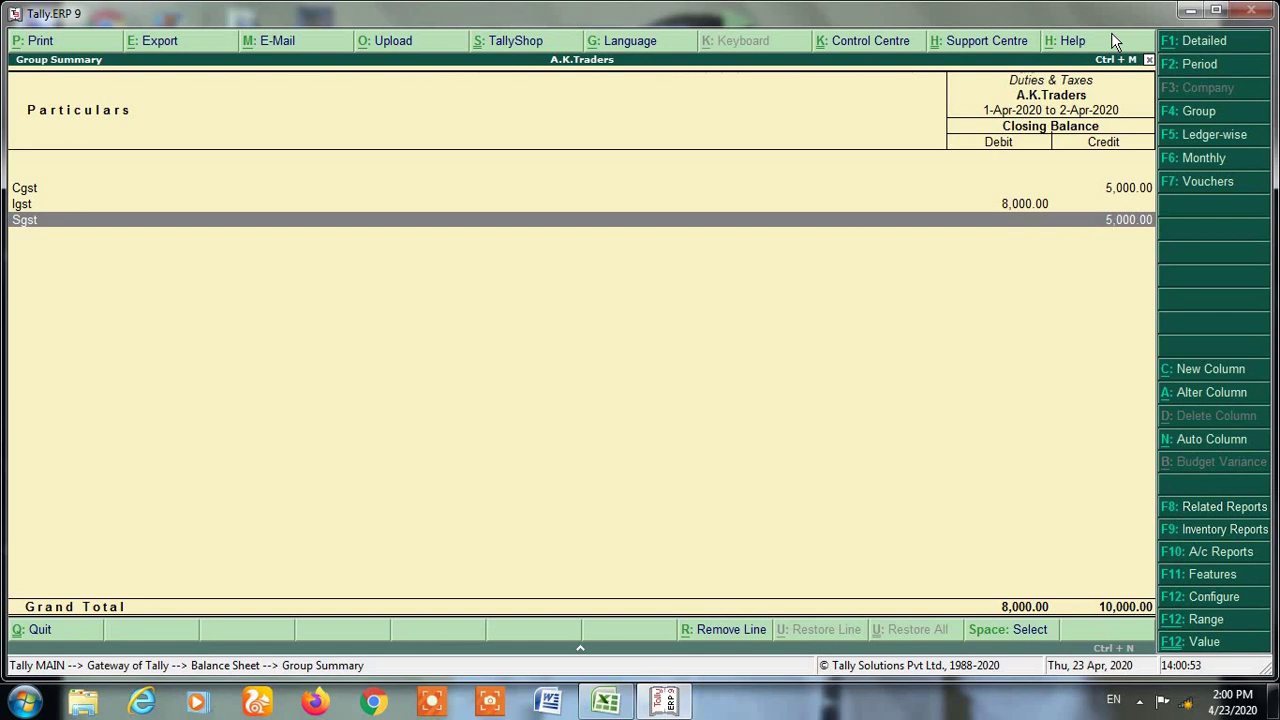
{"action": "key", "text": "Up"}
{"action": "key", "text": "Up"}
{"action": "key", "text": "Down"}
{"action": "key", "text": "Down"}
{"action": "key", "text": "Up"}
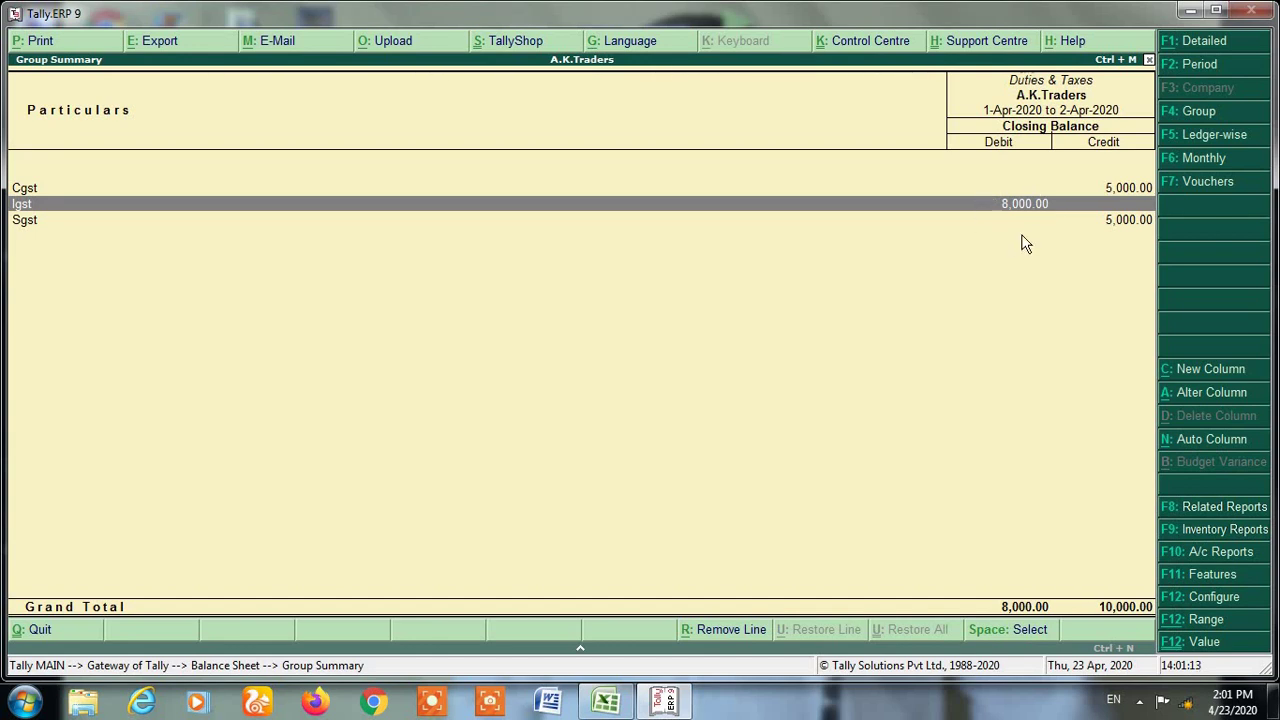
{"action": "left_click", "coordinate": [1124, 187]}
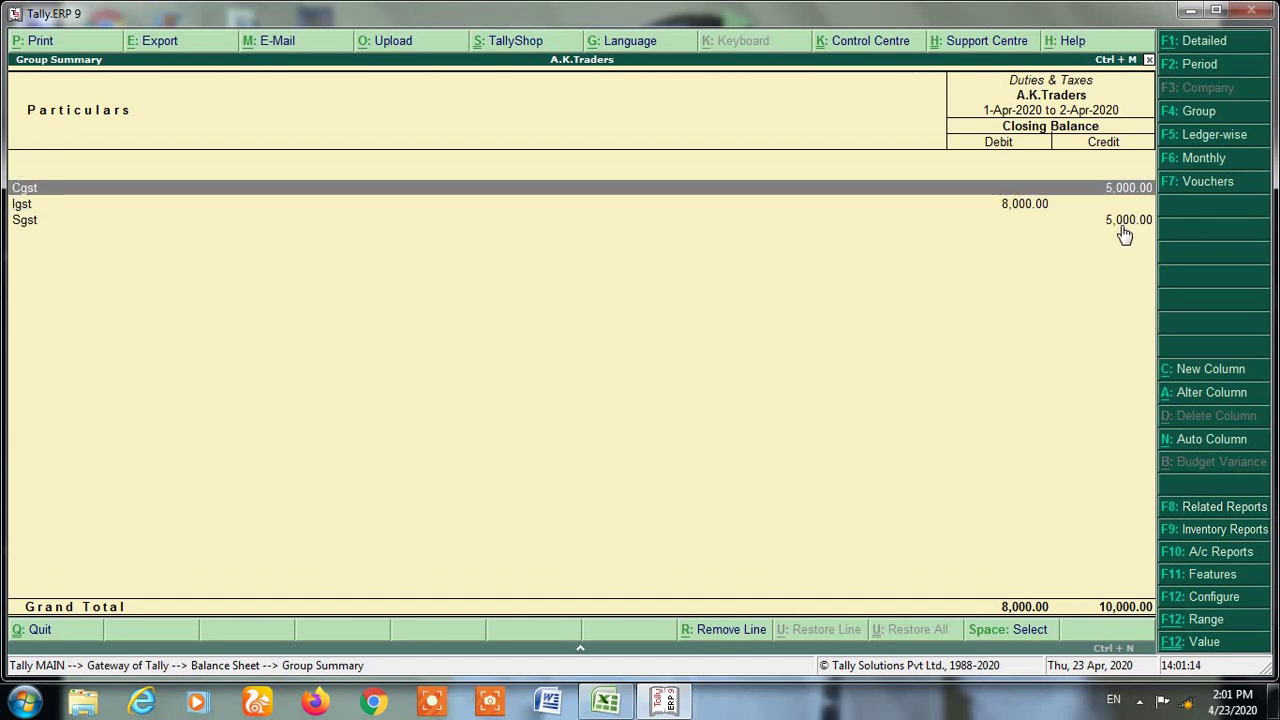
{"action": "left_click", "coordinate": [1122, 224]}
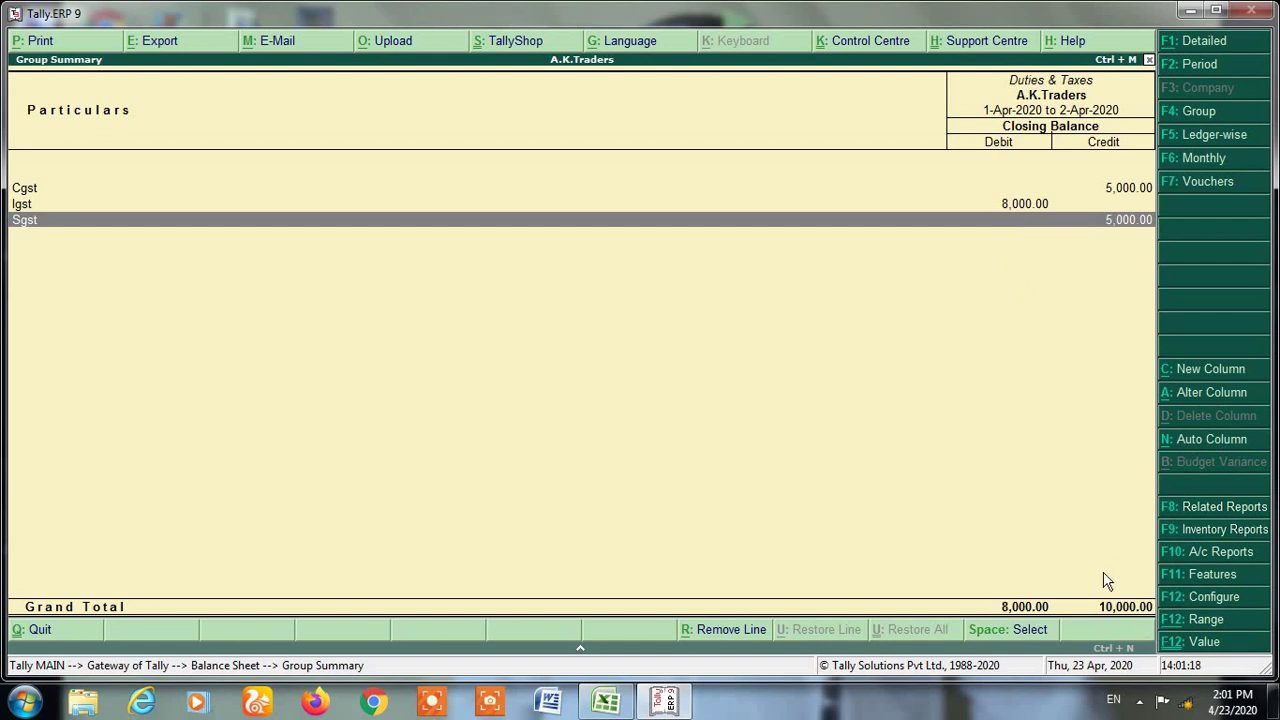
{"action": "left_click", "coordinate": [1037, 208]}
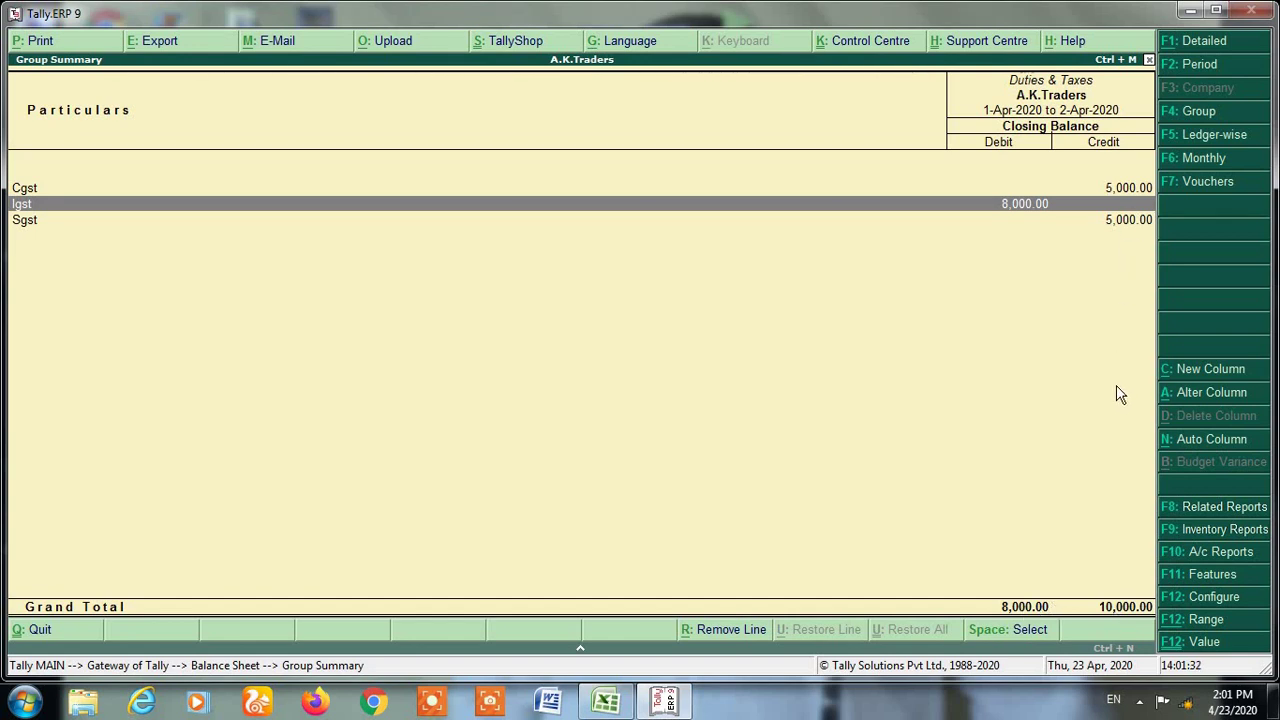
- Check the Duties & Taxes balance in the Balance Sheet and its group summary, and return to the Gateway of Tally
{"action": "key", "text": "Escape"}
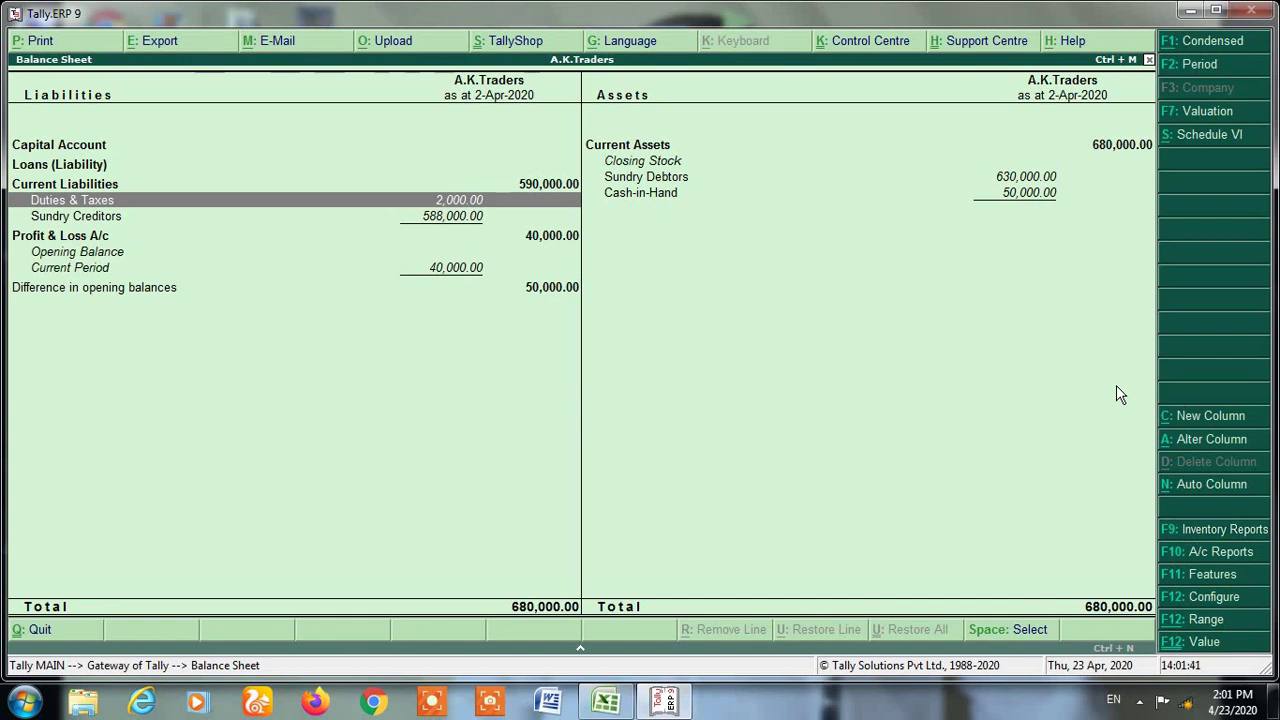
{"action": "key", "text": "Return"}
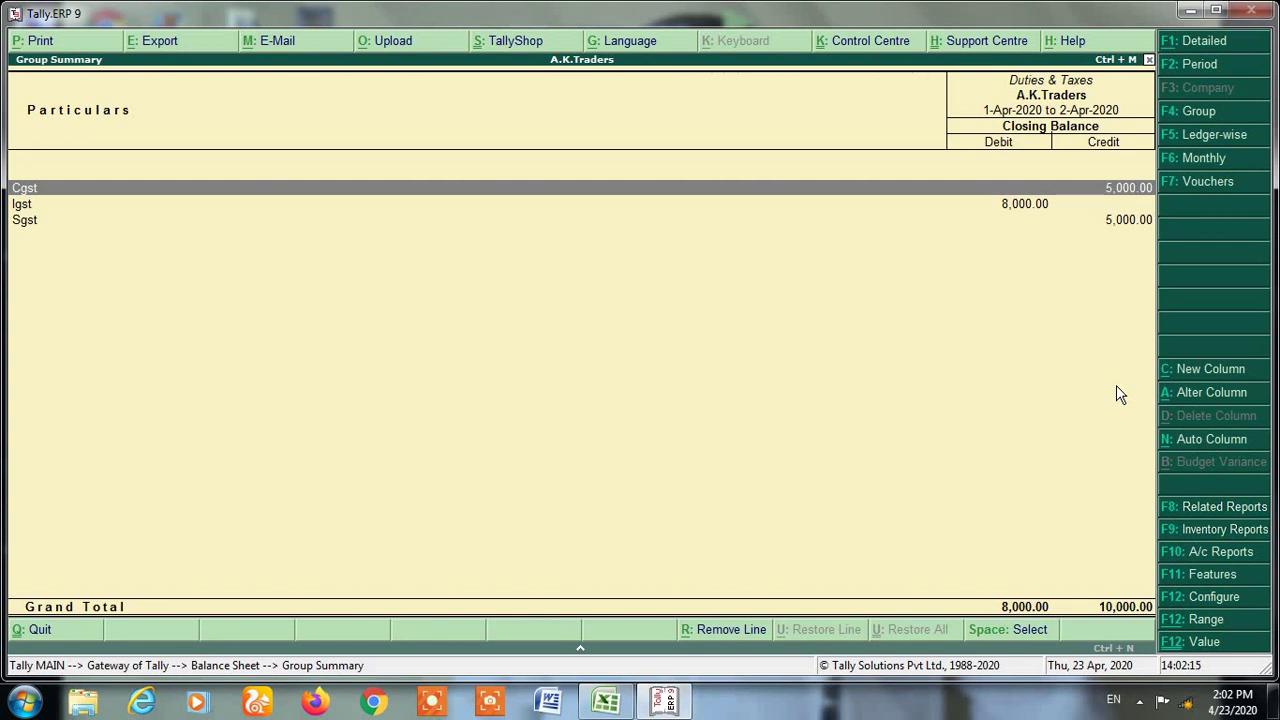
{"action": "key", "text": "Escape"}
{"action": "key", "text": "Escape"}
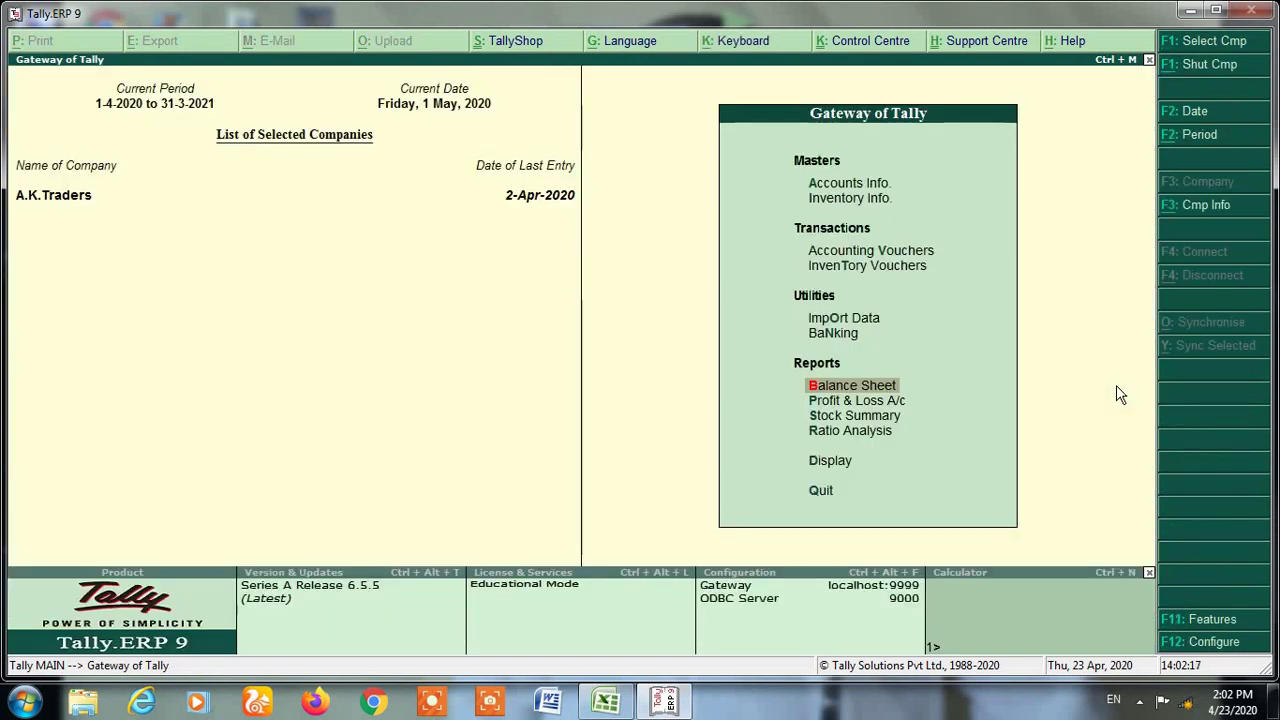
- Open the GSTR-3B report from the statutory GST reports
{"action": "key", "text": "d"}
{"action": "key", "text": "u"}
{"action": "key", "text": "Return"}
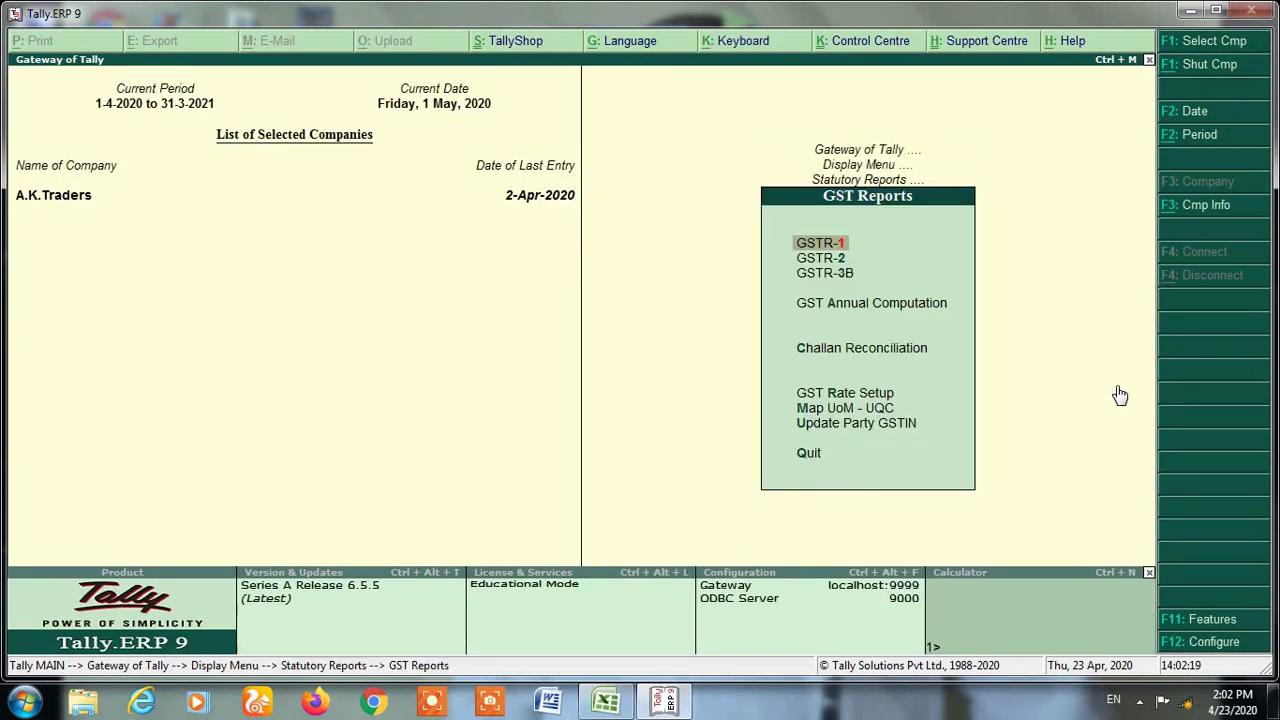
{"action": "key", "text": "3"}
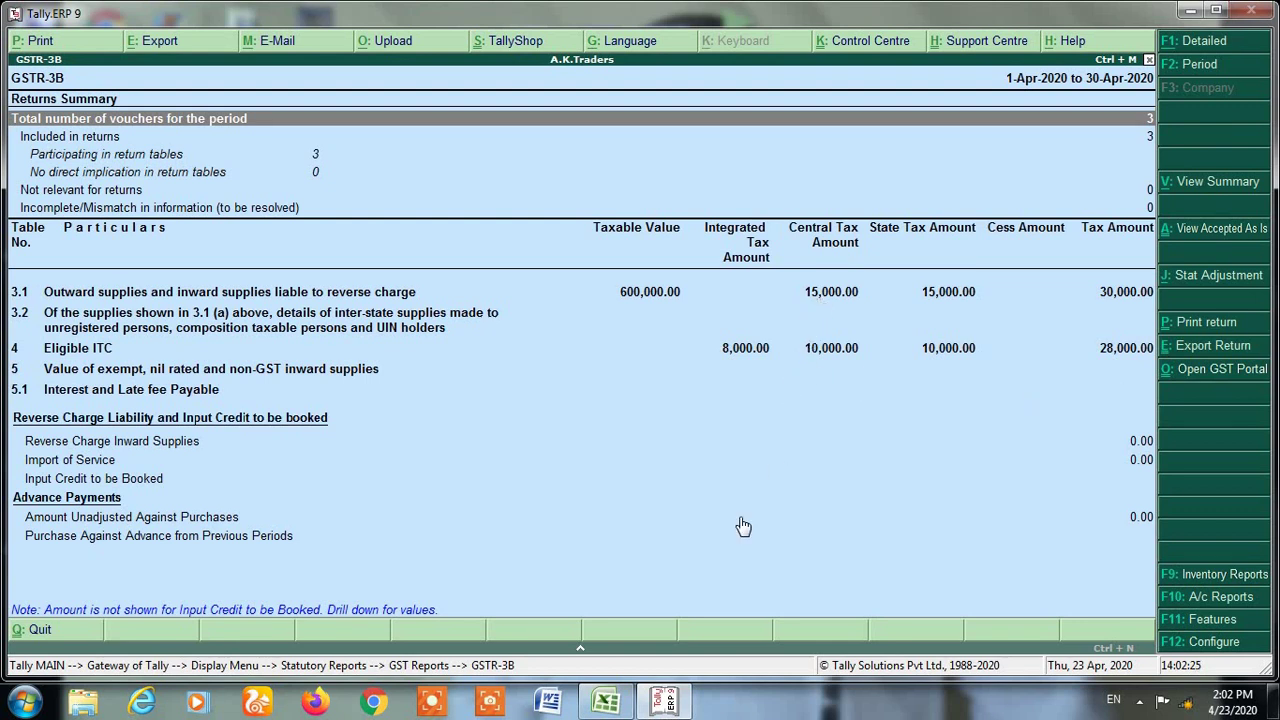
- Compare the outward supplies tax amounts in GSTR-3B with the Tax payable column of tax adjustment 1.xlsx in Excel
{"action": "left_click", "coordinate": [612, 703]}
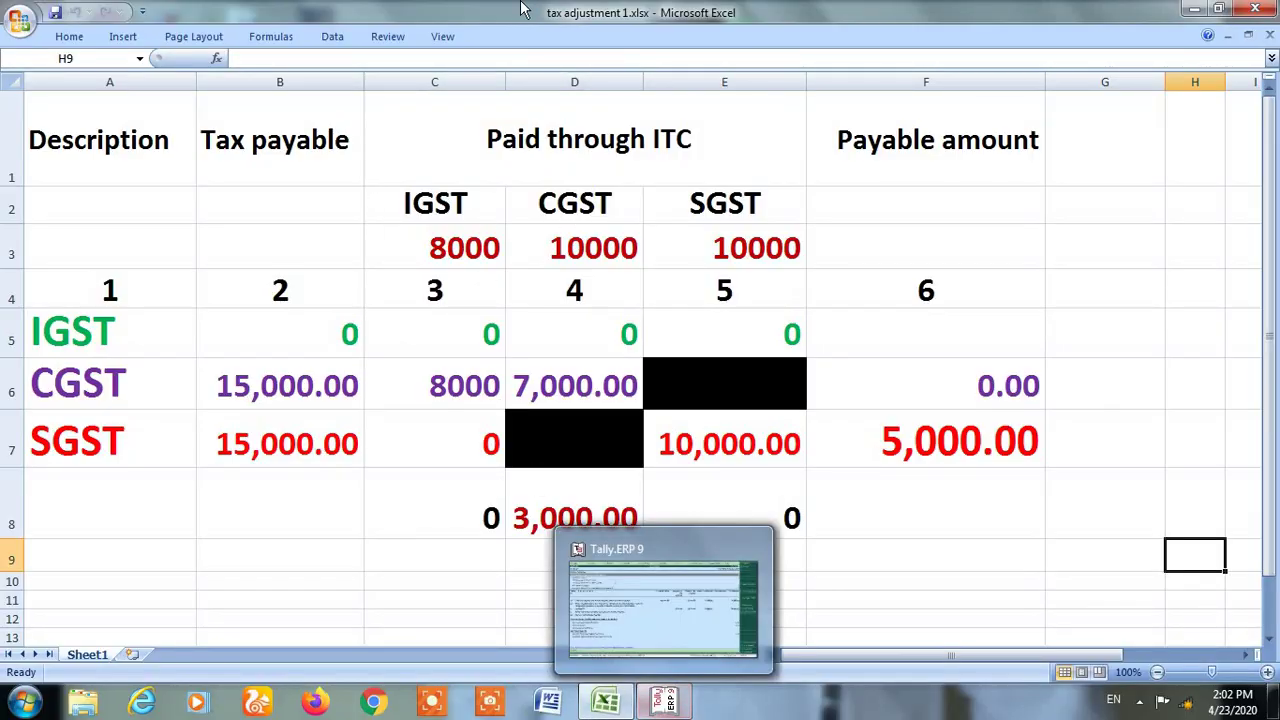
{"action": "key", "text": "alt+Tab"}
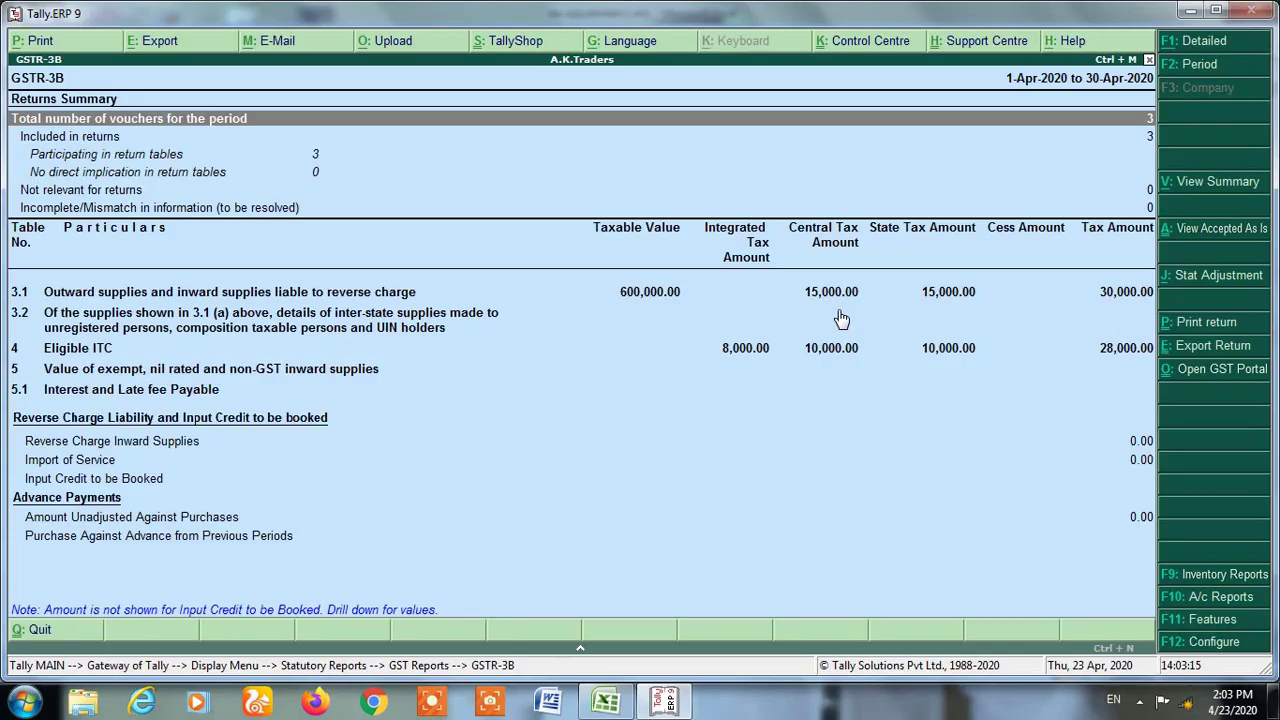
{"action": "key", "text": "alt+Tab"}
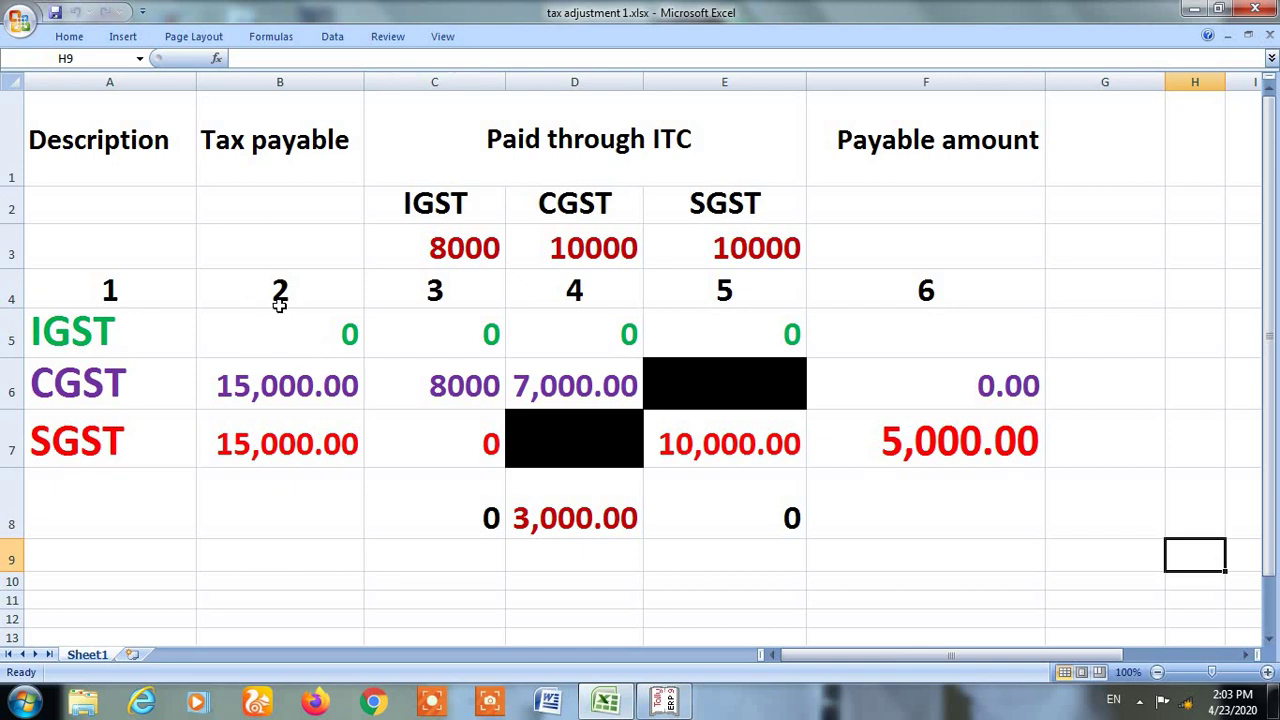
{"action": "key", "text": "alt+Tab"}
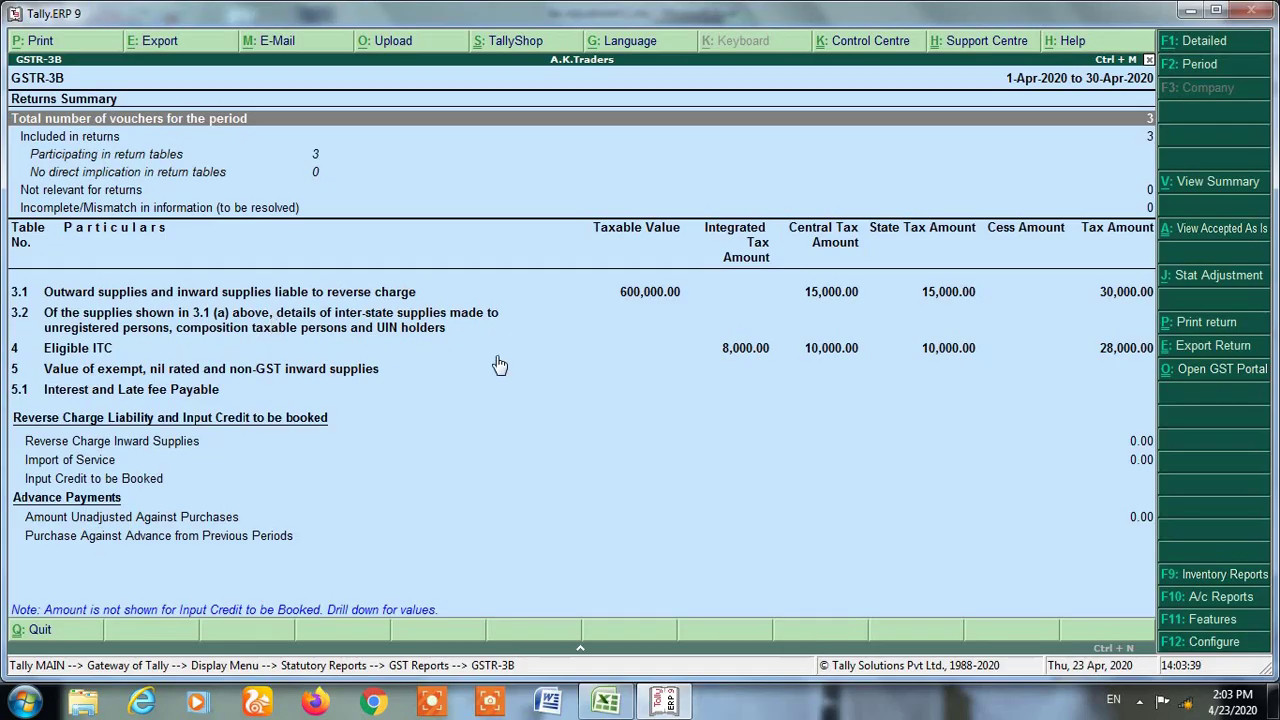
{"action": "left_click", "coordinate": [745, 291]}
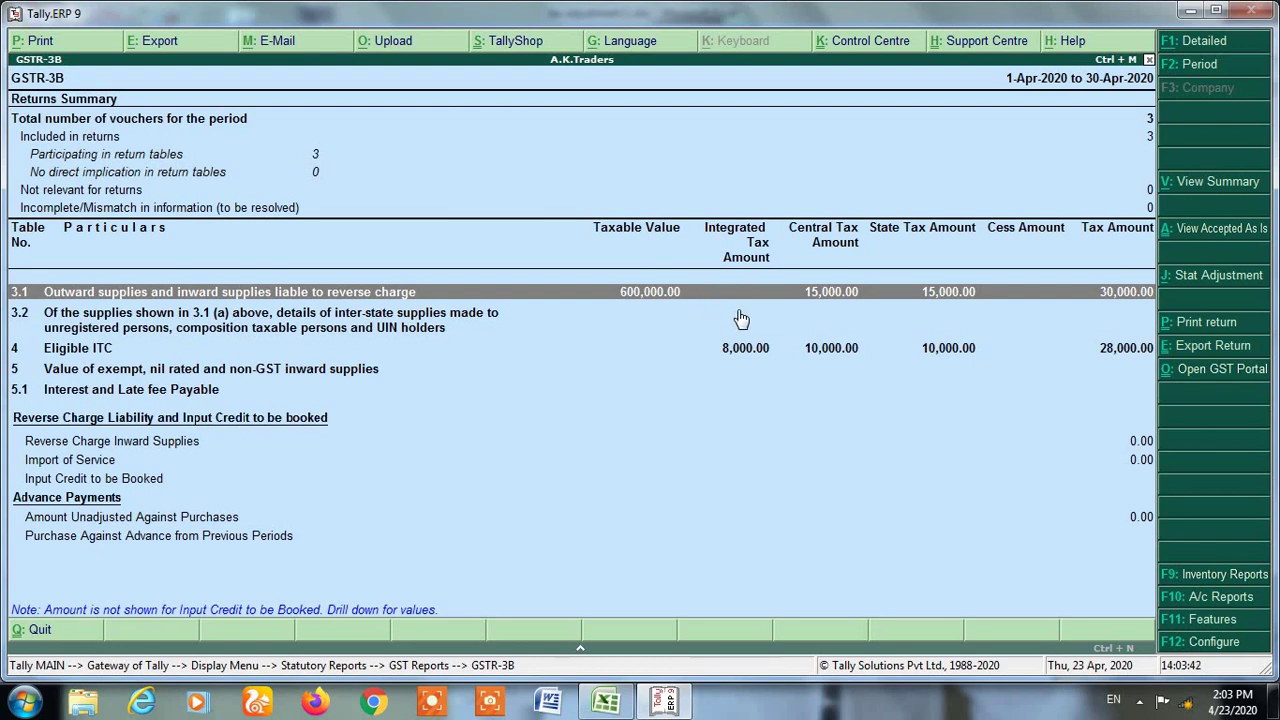
{"action": "key", "text": "alt+Tab"}
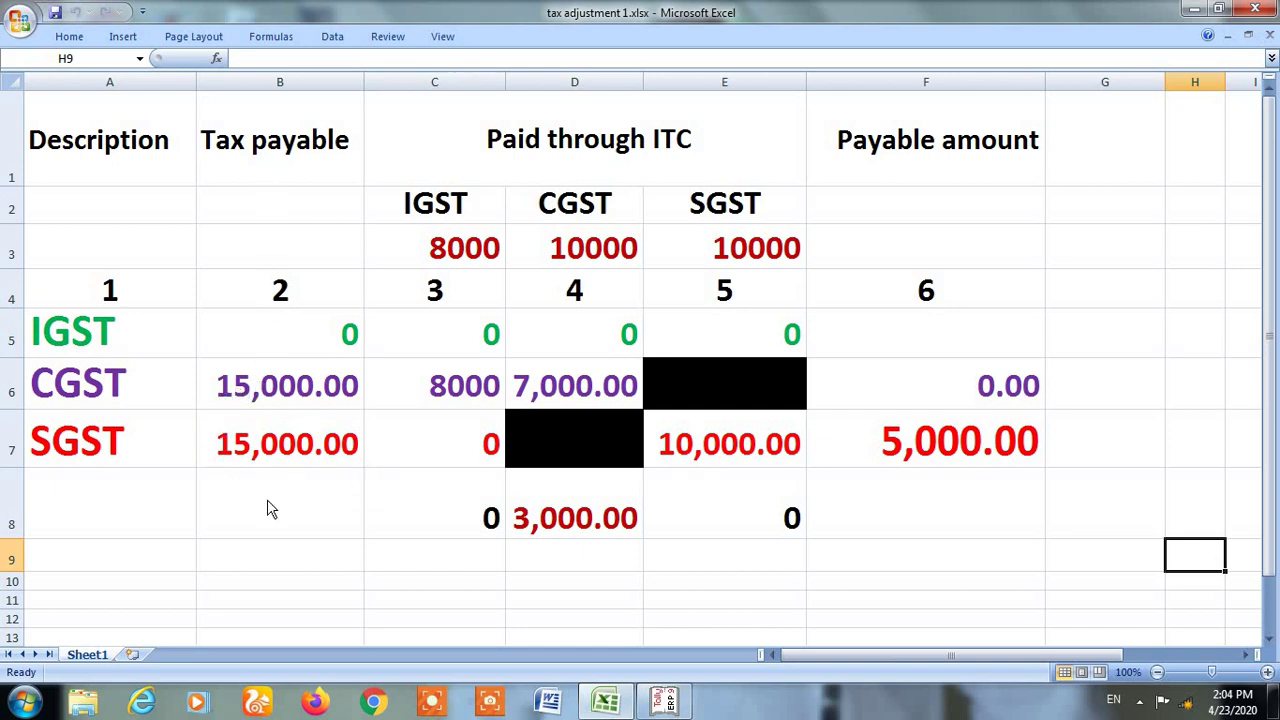
{"action": "key", "text": "alt+Tab"}
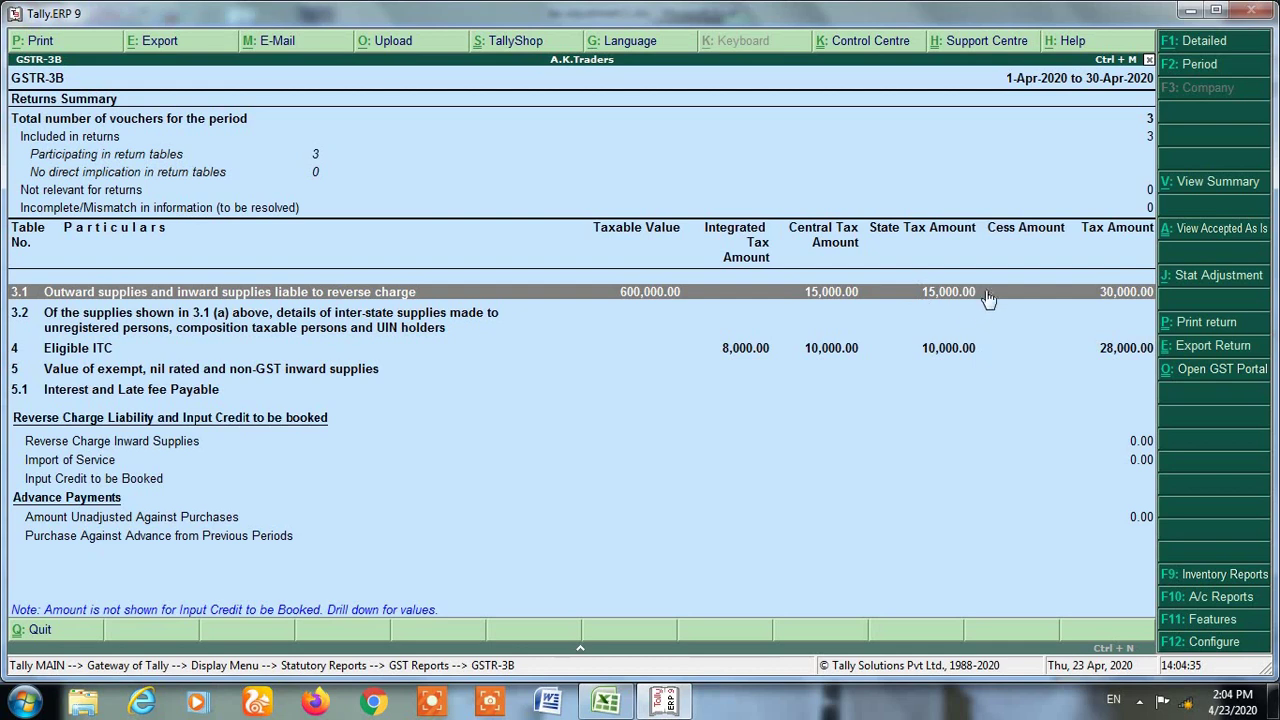
- Compare the Paid through ITC amounts in the Excel sheet with the Eligible ITC row of GSTR-3B in Tally
{"action": "key", "text": "alt+Tab"}
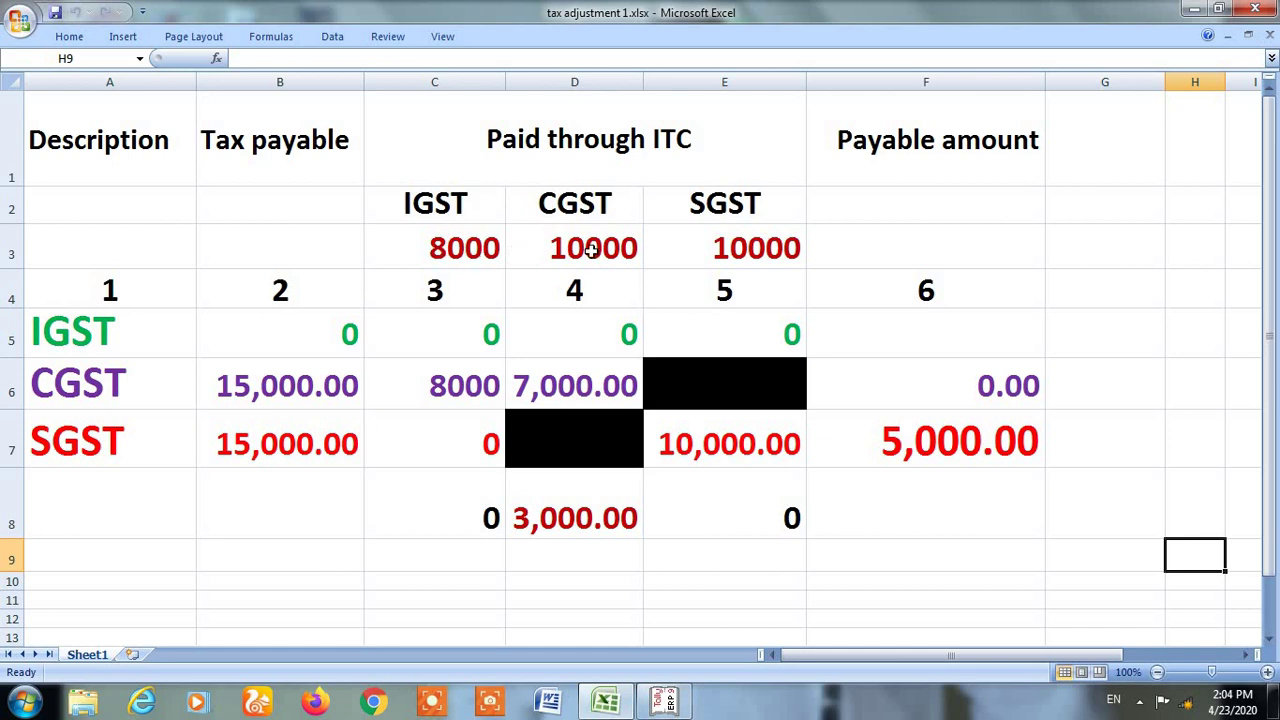
{"action": "key", "text": "alt+Tab"}
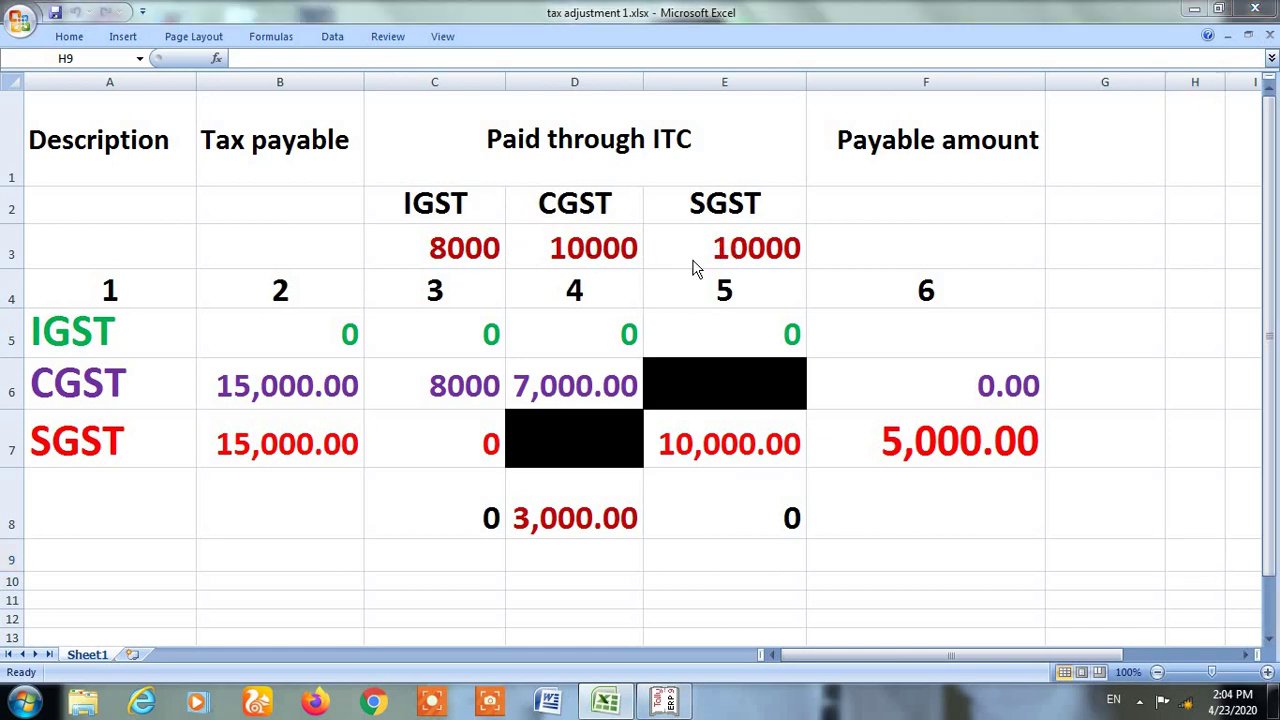
{"action": "left_click", "coordinate": [723, 352]}
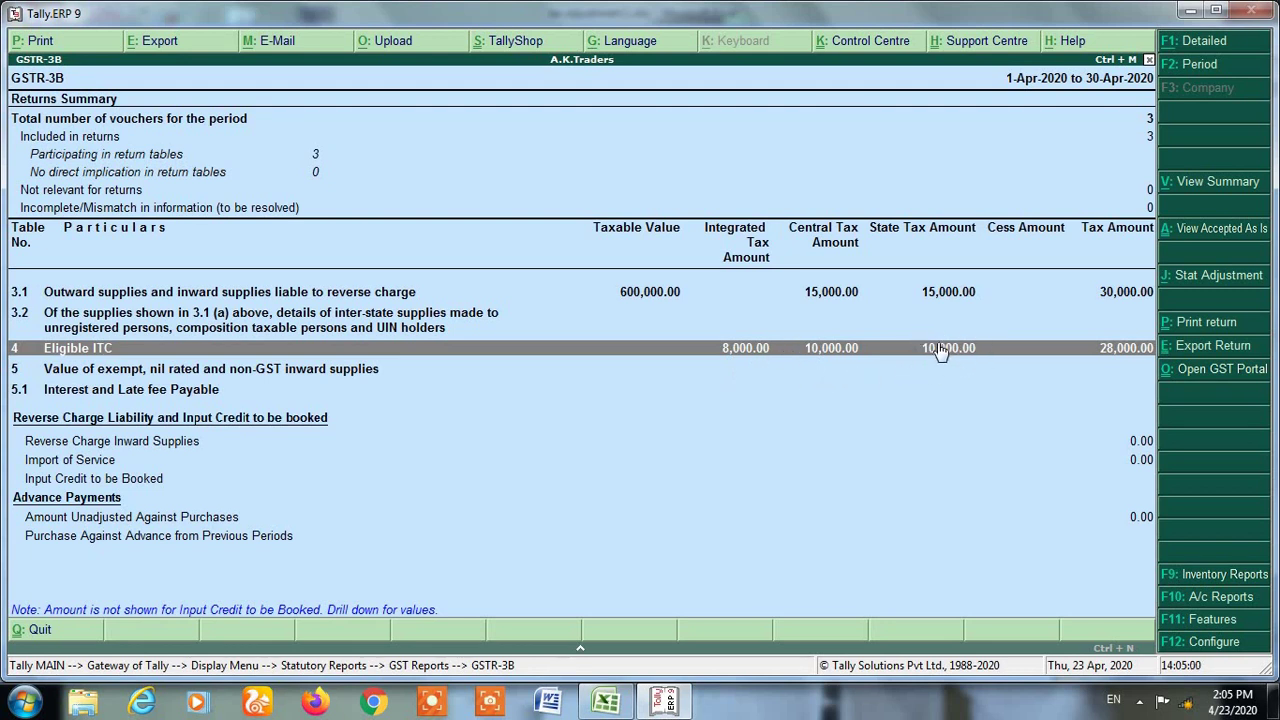
- Switch to Excel and review how the ITC is set off against the IGST, CGST and SGST rows, starting at cell A5
{"action": "key", "text": "alt+Tab"}
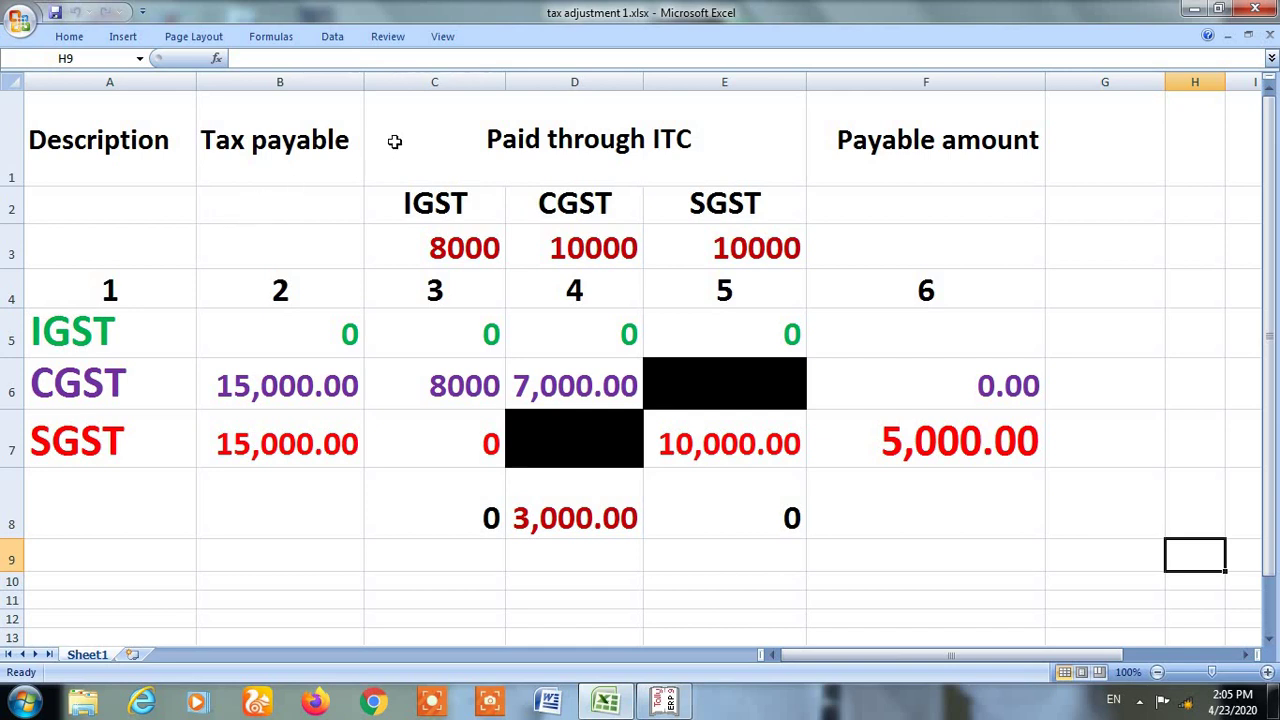
{"action": "left_click", "coordinate": [93, 330]}
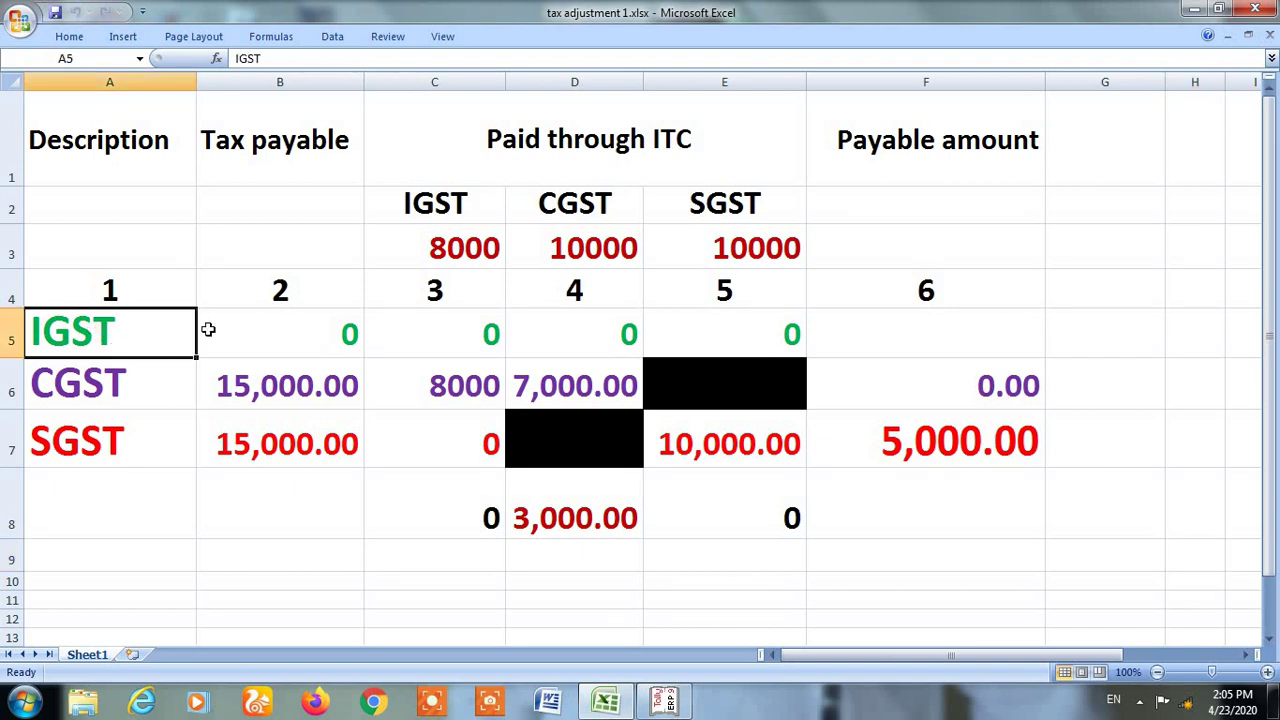
{"action": "left_click", "coordinate": [1100, 604]}
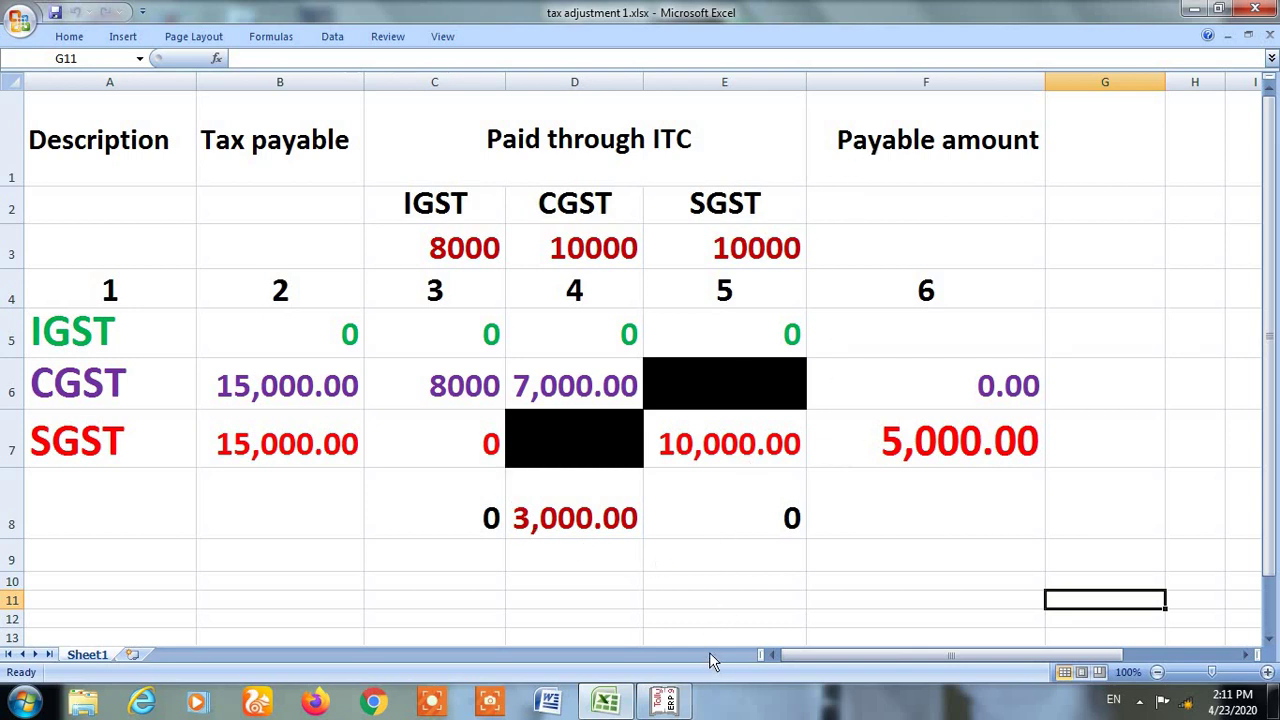
- Return to Tally, leave GSTR-3B, open the Balance Sheet in detailed view and move to Duties & Taxes
{"action": "key", "text": "alt+Tab"}
{"action": "key", "text": "Escape"}
{"action": "key", "text": "Escape"}
{"action": "key", "text": "Escape"}
{"action": "key", "text": "Escape"}
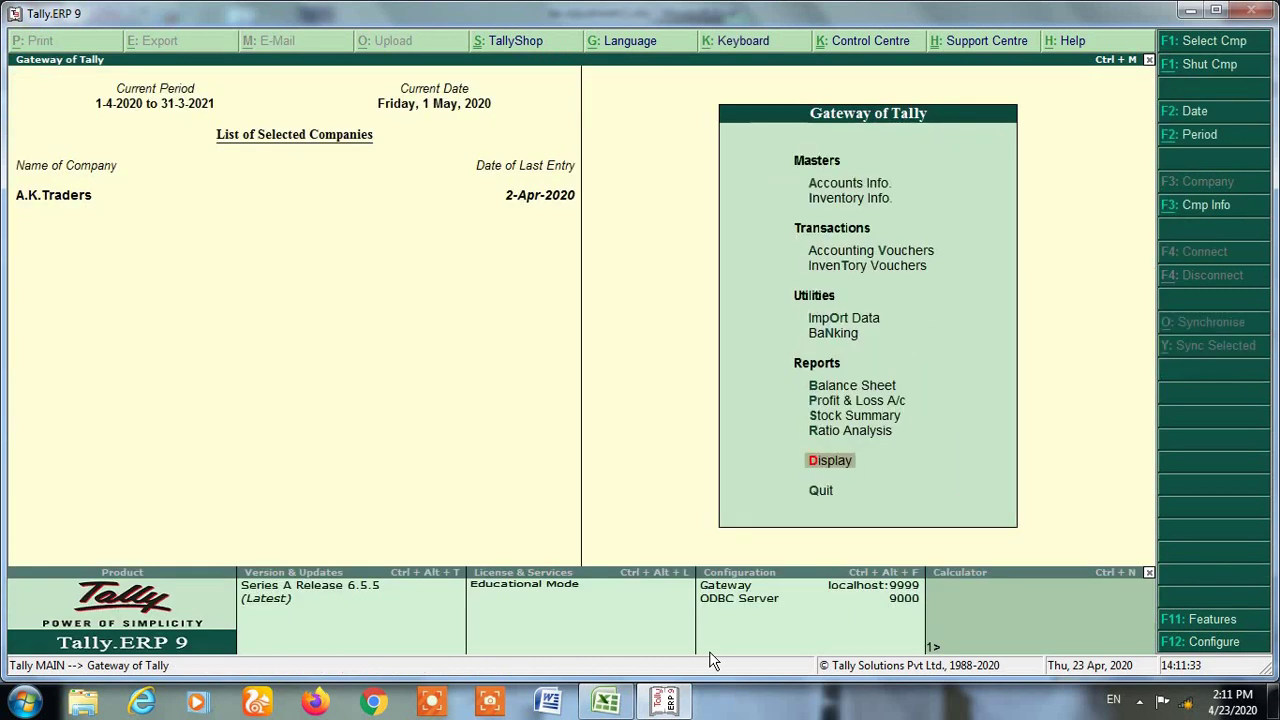
{"action": "key", "text": "b"}
{"action": "key", "text": "alt+F1"}
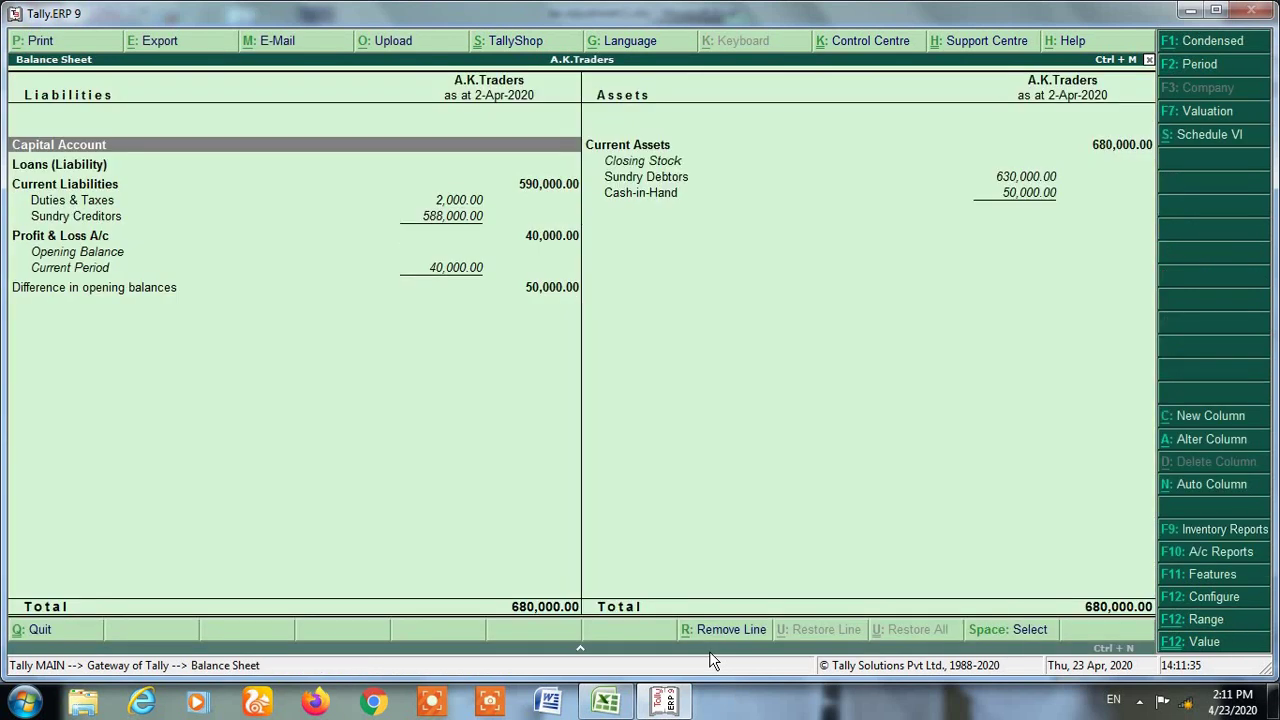
{"action": "key", "text": "Down"}
{"action": "key", "text": "Down"}
{"action": "key", "text": "Down"}
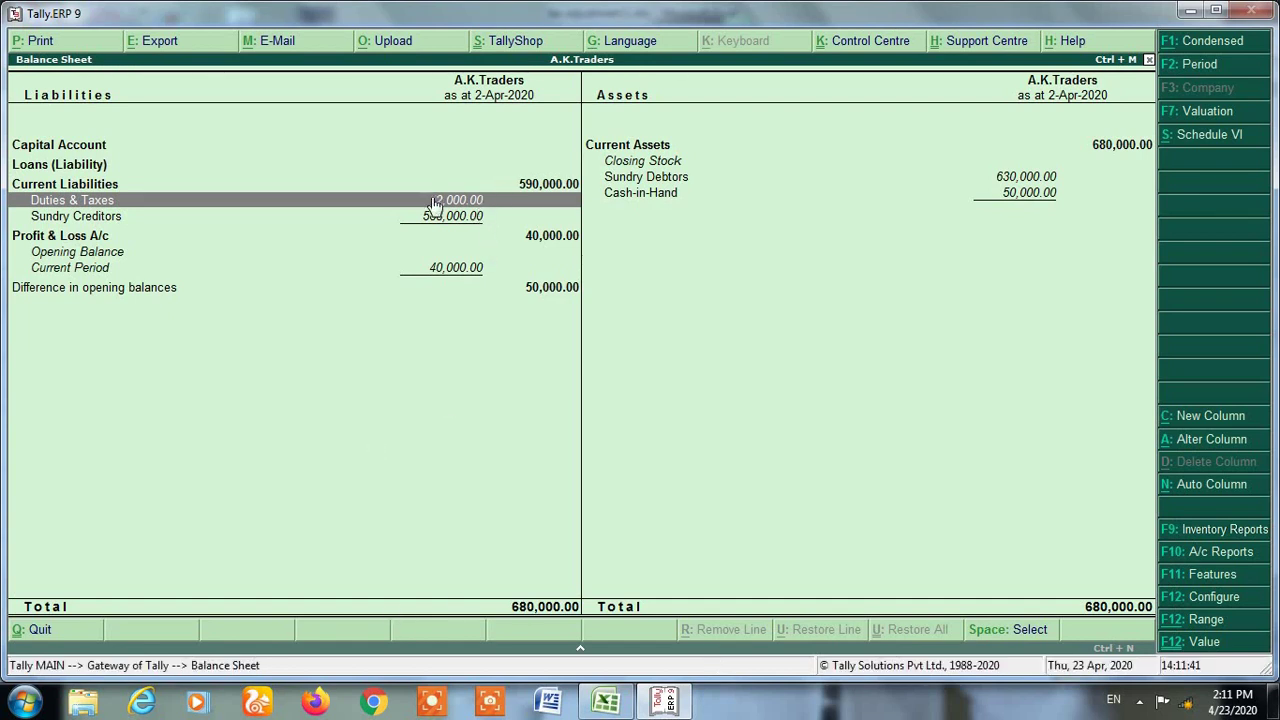
- Recheck the set-off table in Excel, return to Tally and open the Duties & Taxes group summary
{"action": "left_click", "coordinate": [605, 700]}
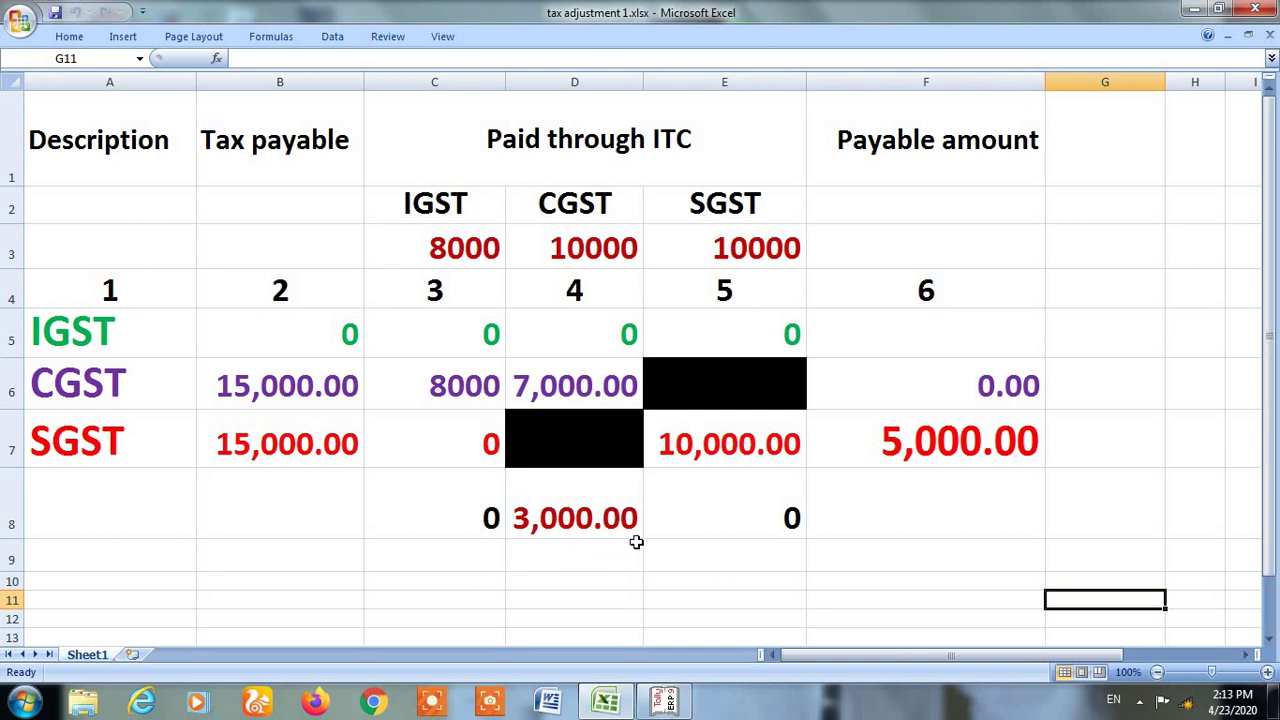
{"action": "left_click", "coordinate": [669, 700]}
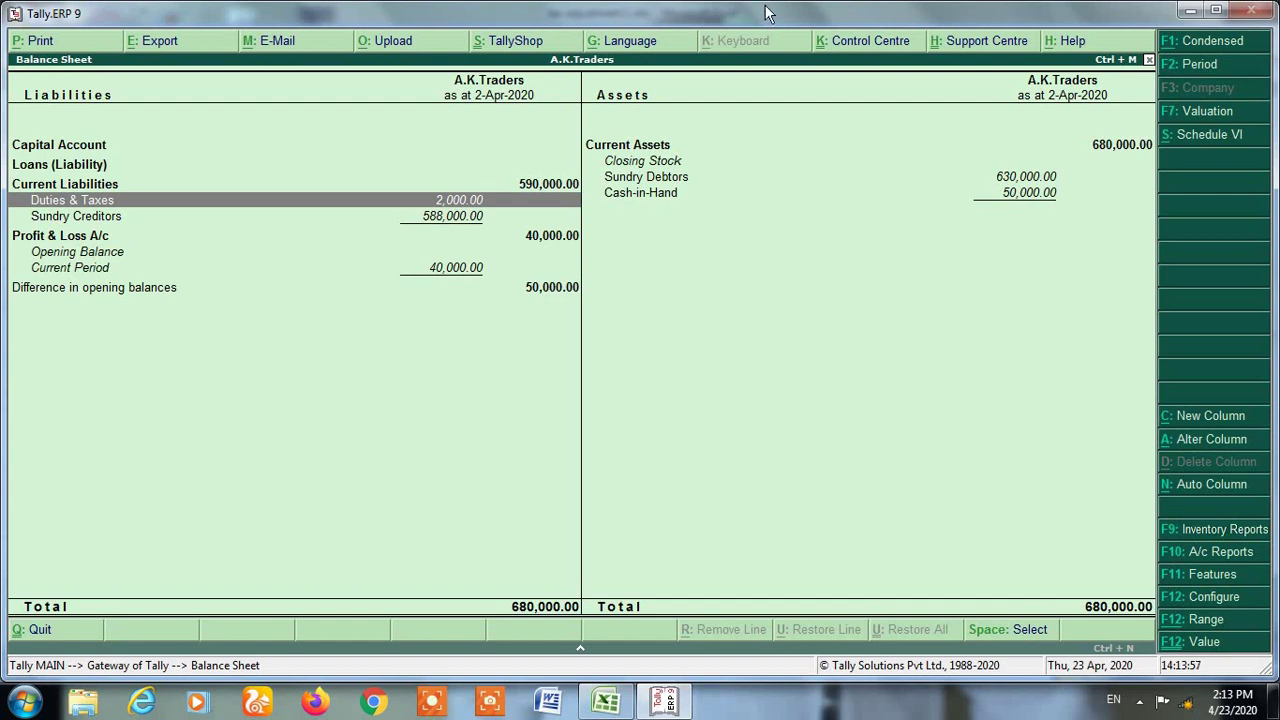
{"action": "key", "text": "Return"}
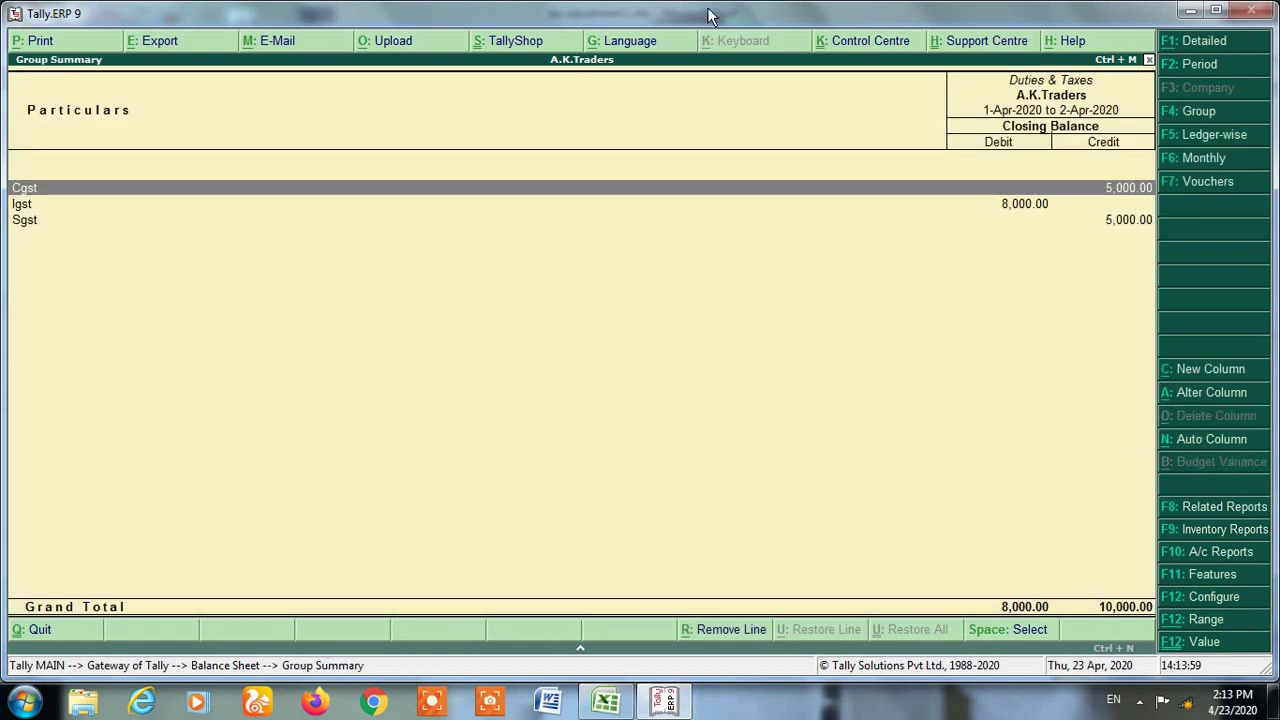
- Check the Sgst and Igst balances in the group summary against the set-off table in the Excel workbook
{"action": "left_click", "coordinate": [1124, 224]}
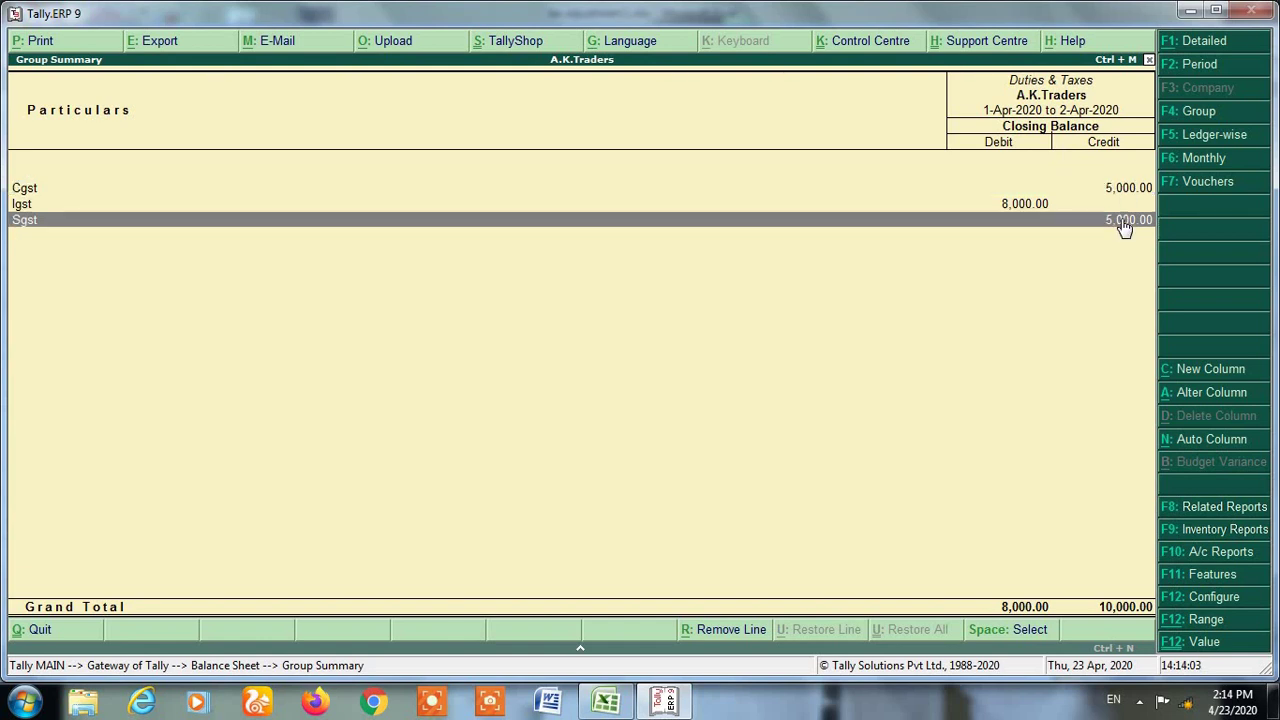
{"action": "left_click", "coordinate": [1044, 216]}
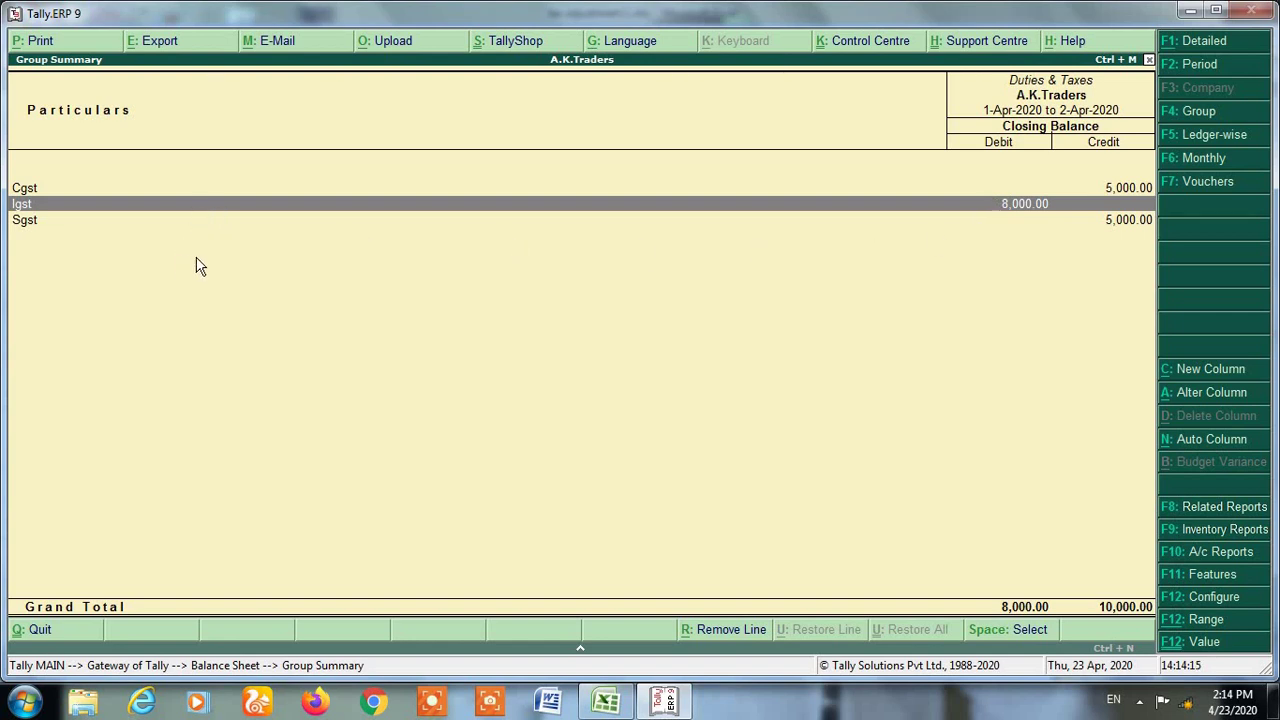
{"action": "key", "text": "alt+Tab"}
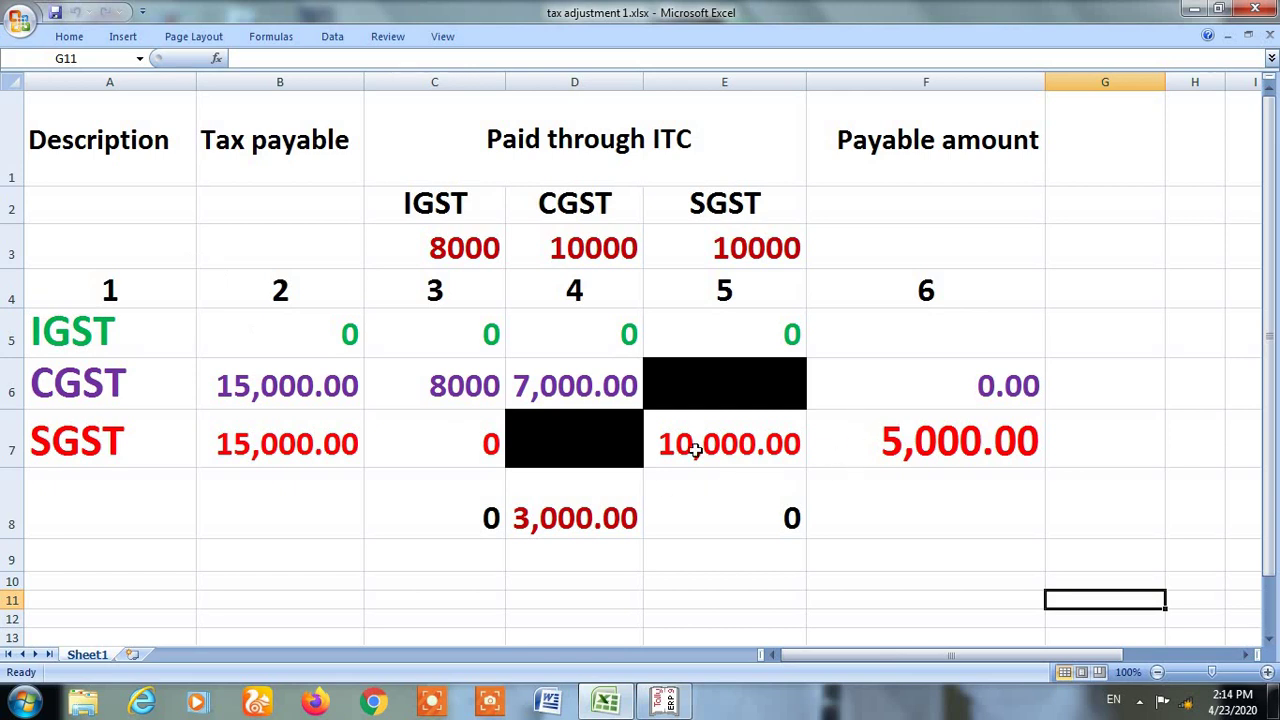
{"action": "key", "text": "alt+Tab"}
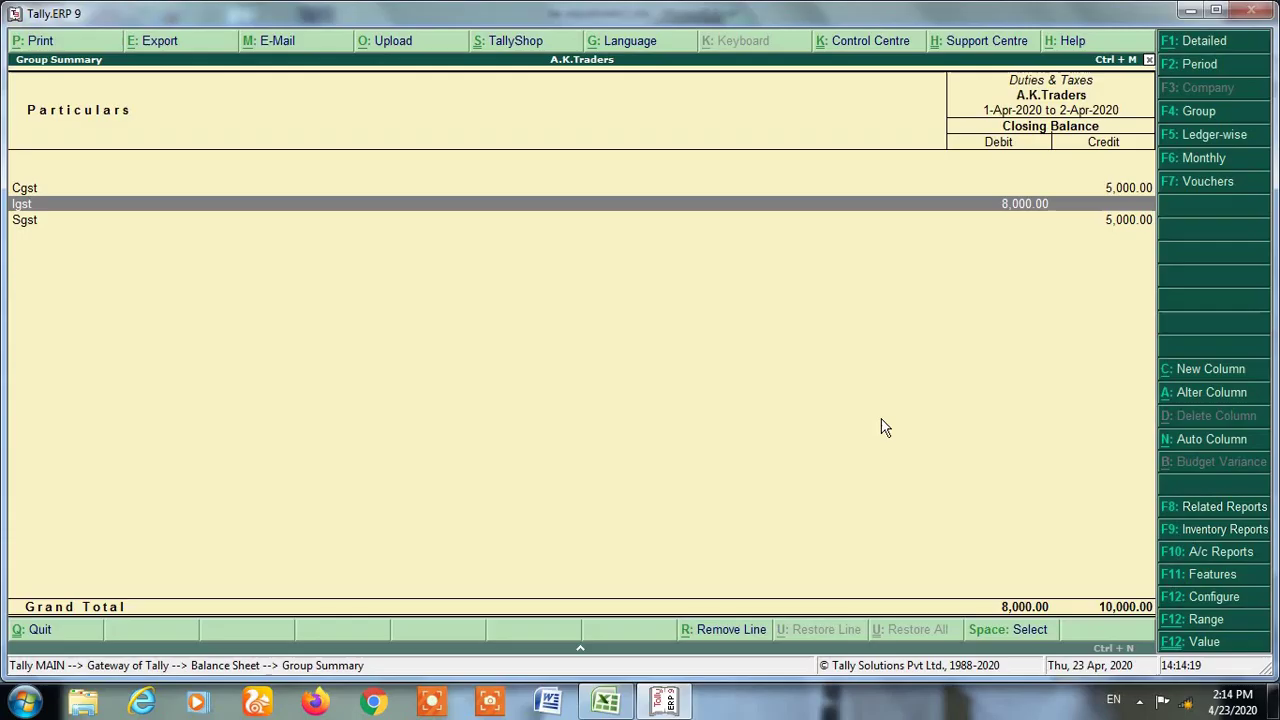
- Examine the Sgst, Cgst and Igst lines of the Duties & Taxes summary, comparing the Igst debit with the Cgst credit
{"action": "left_click", "coordinate": [48, 224]}
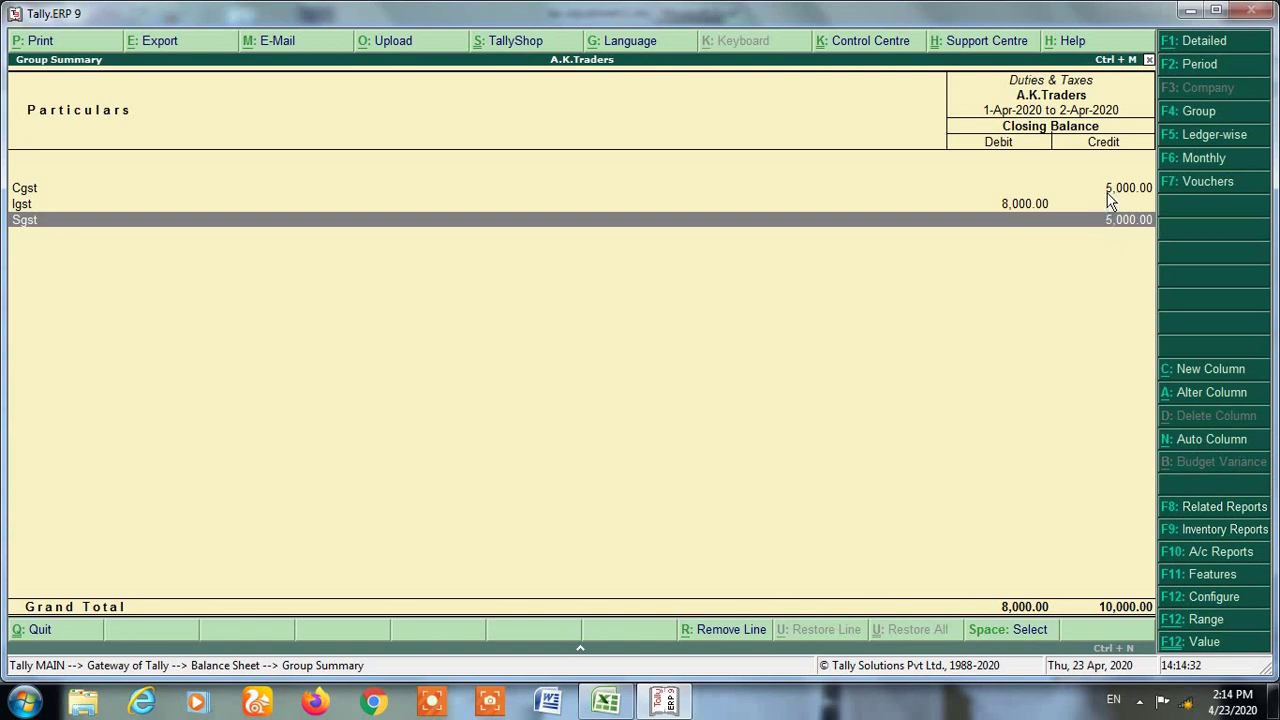
{"action": "key", "text": "Up"}
{"action": "key", "text": "Up"}
{"action": "left_click", "coordinate": [1034, 210]}
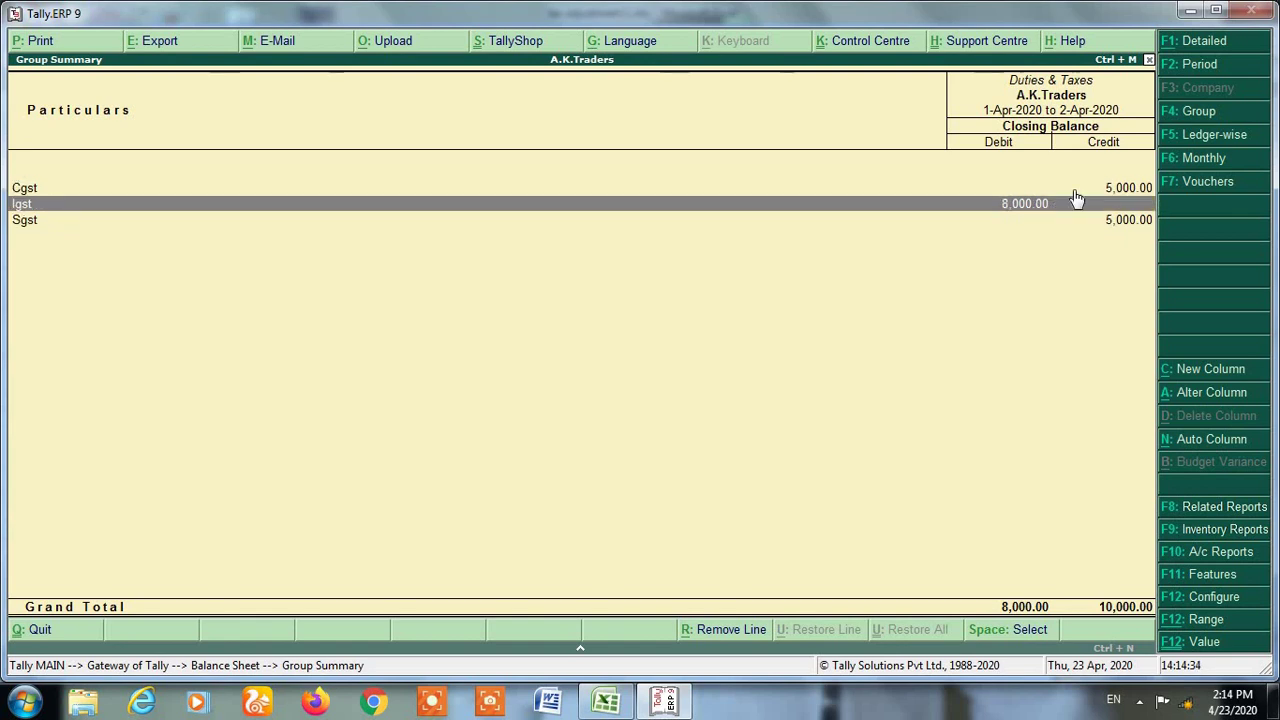
{"action": "key", "text": "Up"}
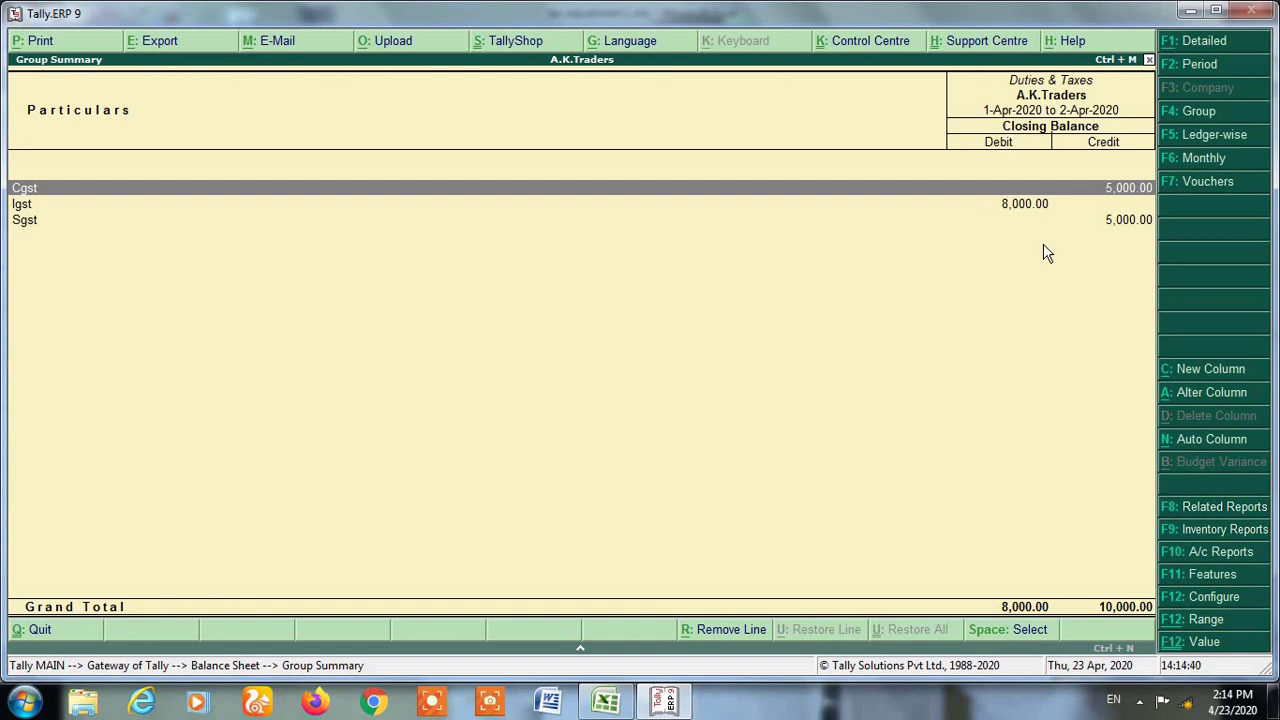
{"action": "left_click", "coordinate": [1042, 209]}
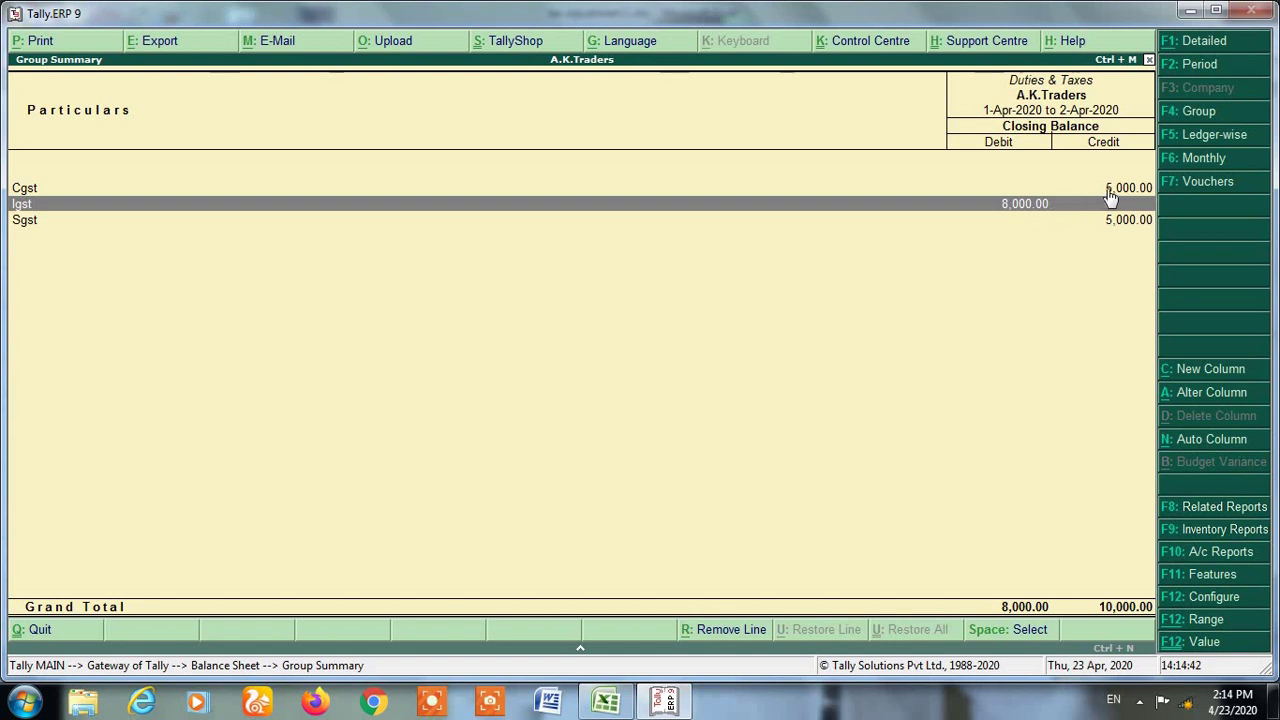
{"action": "left_click", "coordinate": [1109, 191]}
{"action": "left_click", "coordinate": [1043, 208]}
- Check the remaining credit row in the Excel sheet and return to the Cgst line of the Duties & Taxes summary
{"action": "key", "text": "alt+Tab"}
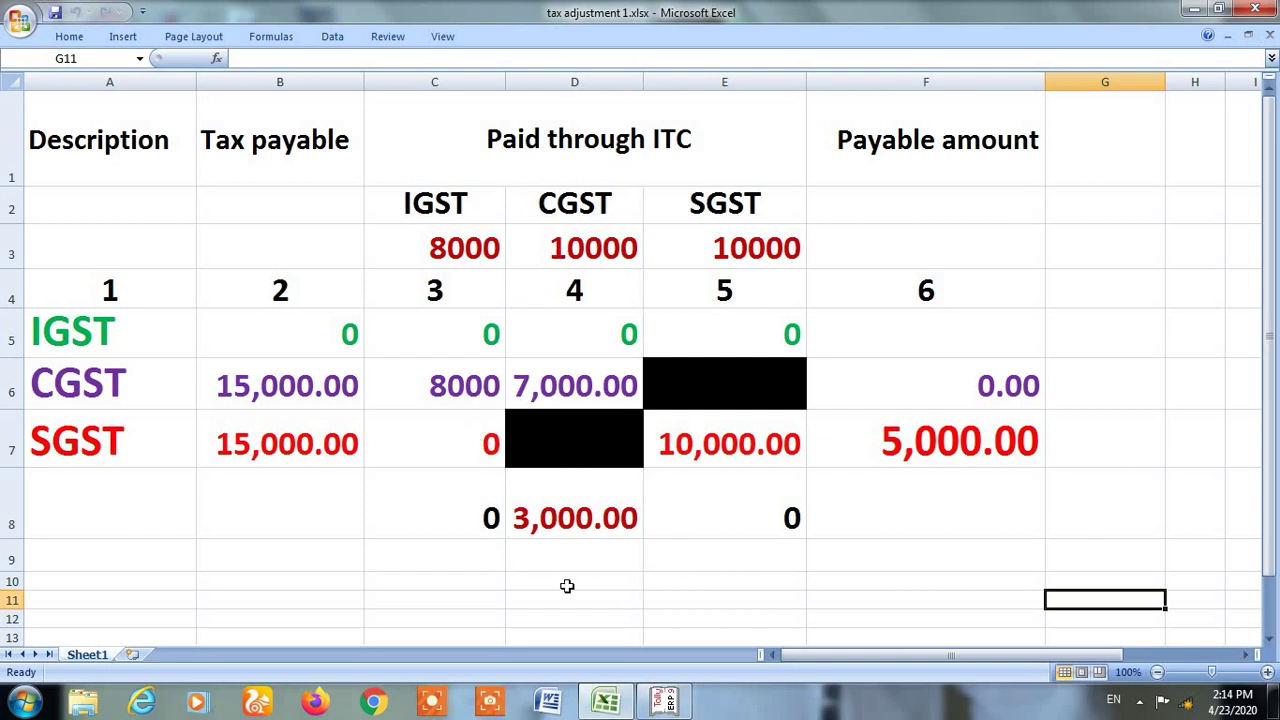
{"action": "key", "text": "alt+Tab"}
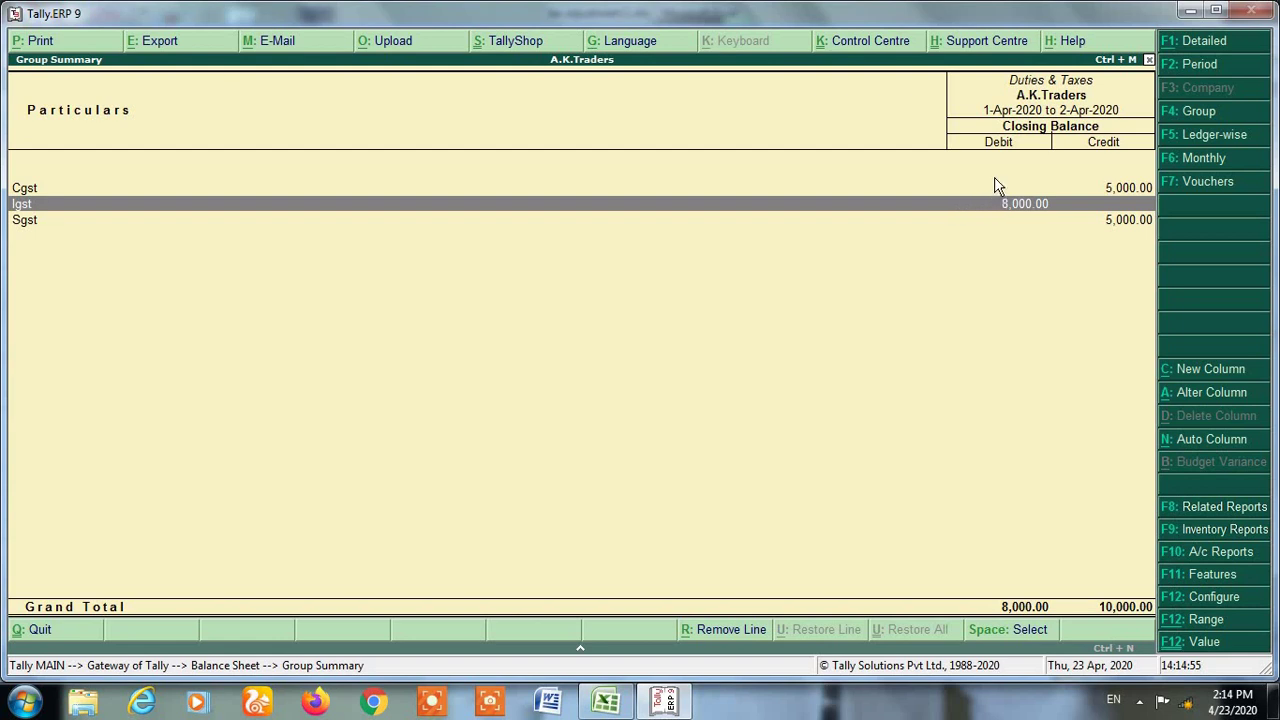
{"action": "left_click", "coordinate": [1106, 191]}
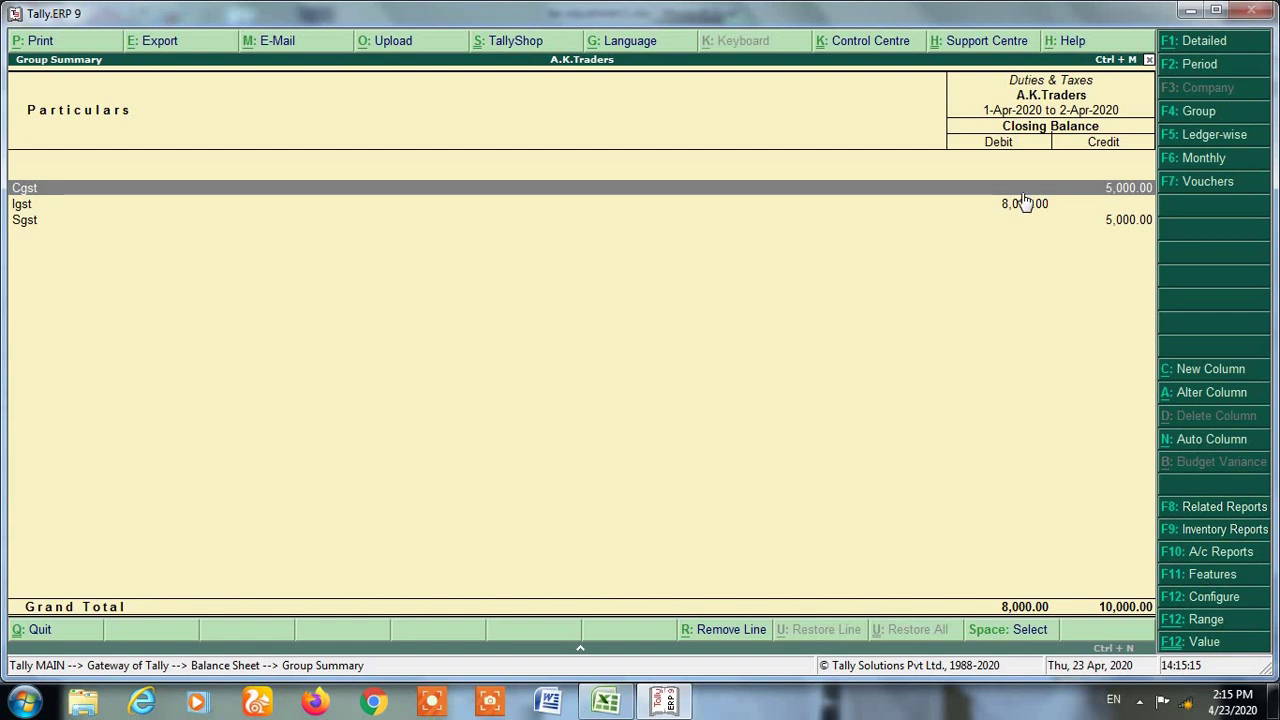
- Recheck the Excel set-off table against the Igst, Sgst and Cgst lines of Tally's Duties & Taxes summary
{"action": "key", "text": "alt+Tab"}
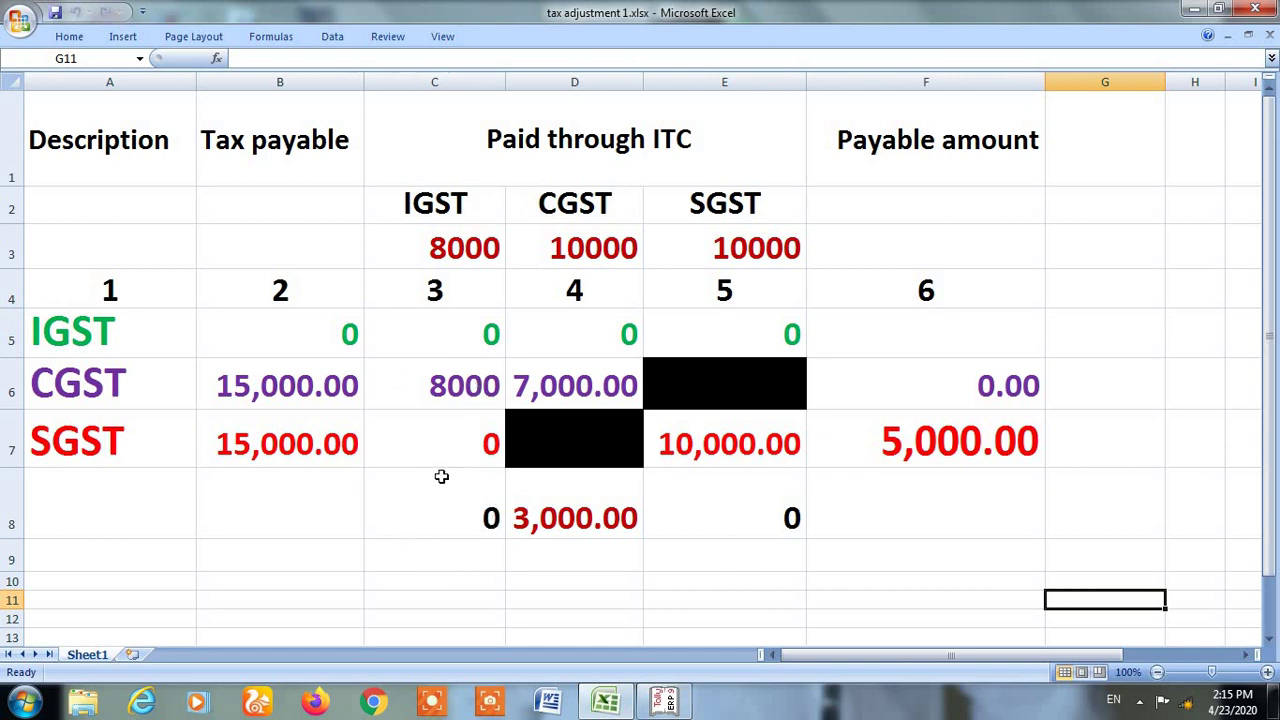
{"action": "key", "text": "alt+Tab"}
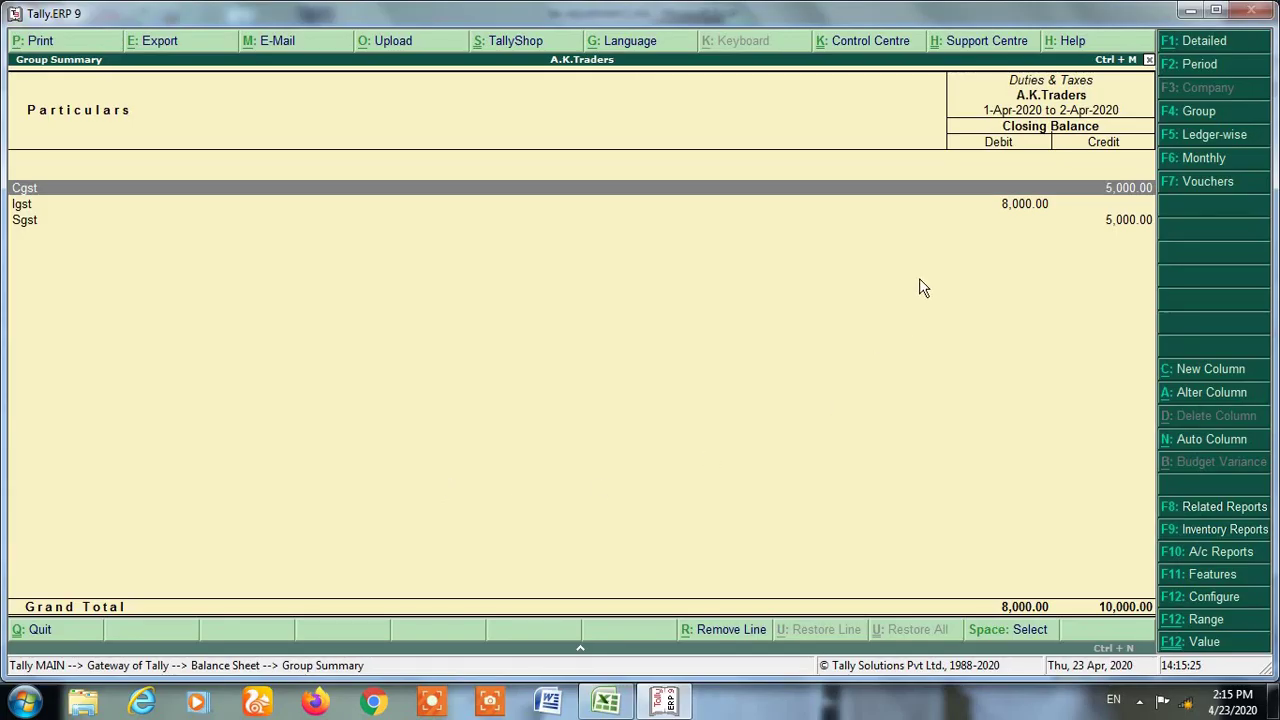
{"action": "key", "text": "Down"}
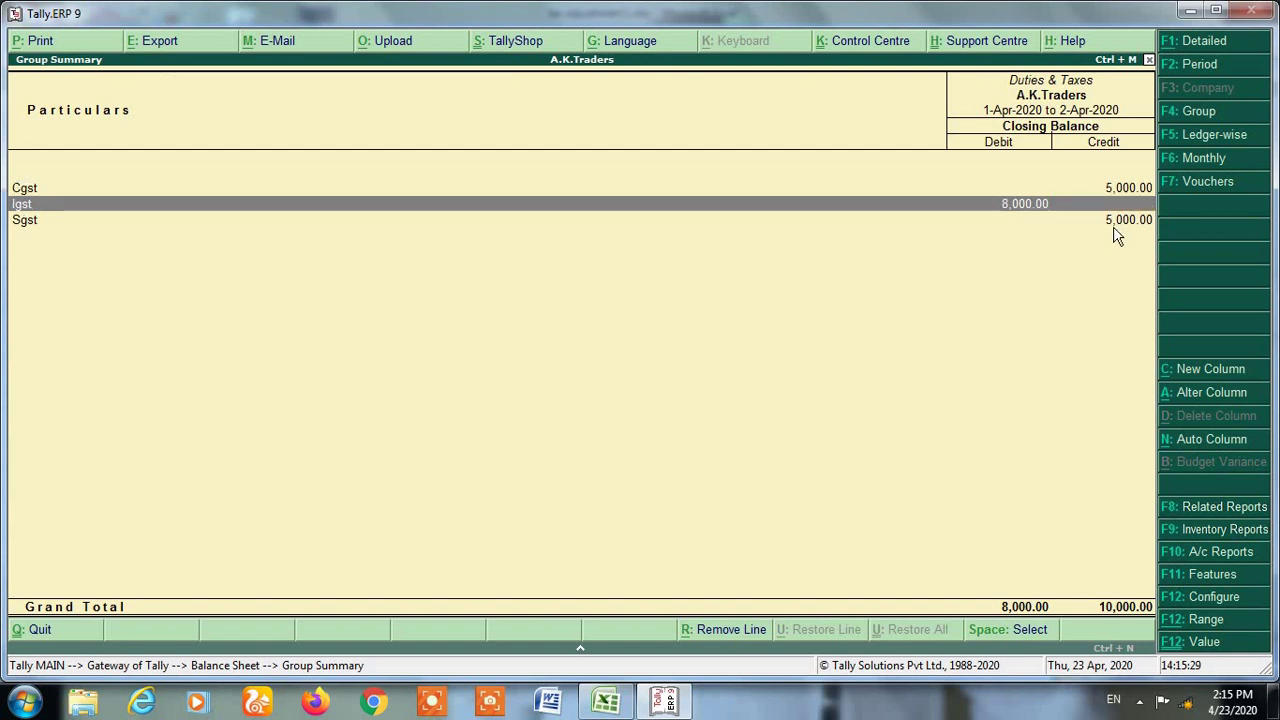
{"action": "key", "text": "Down"}
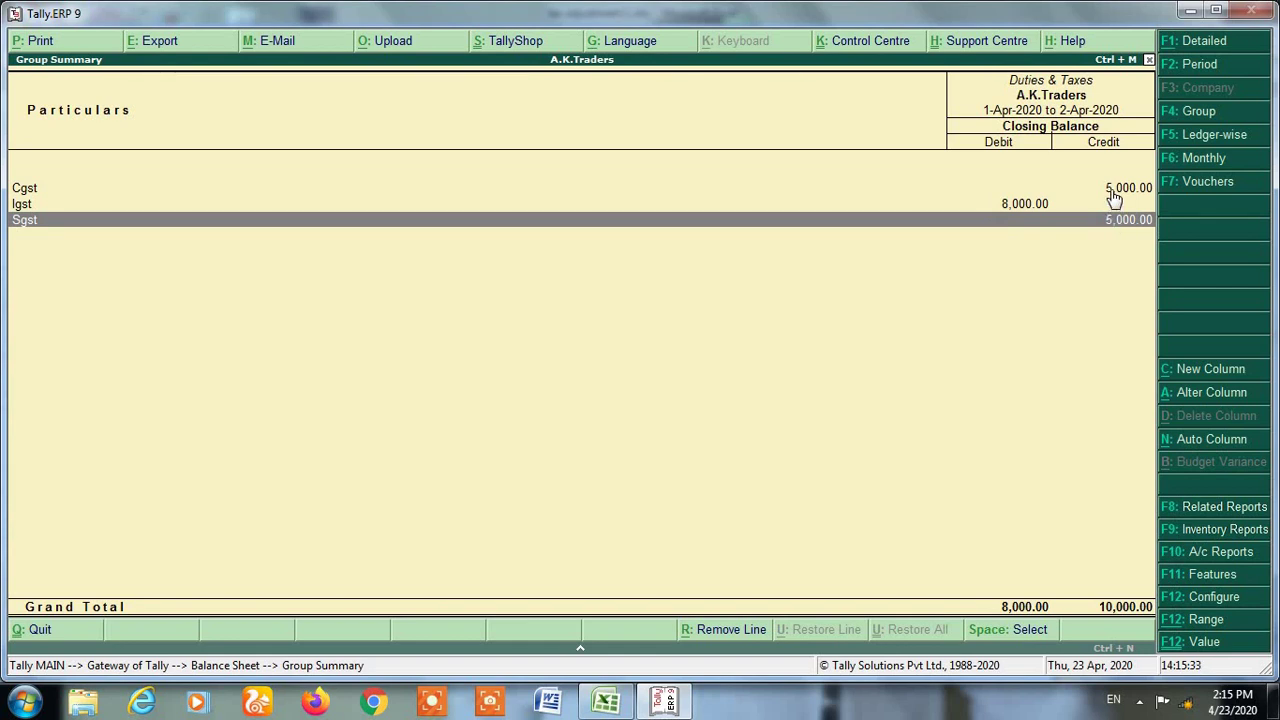
{"action": "left_click", "coordinate": [1112, 192]}
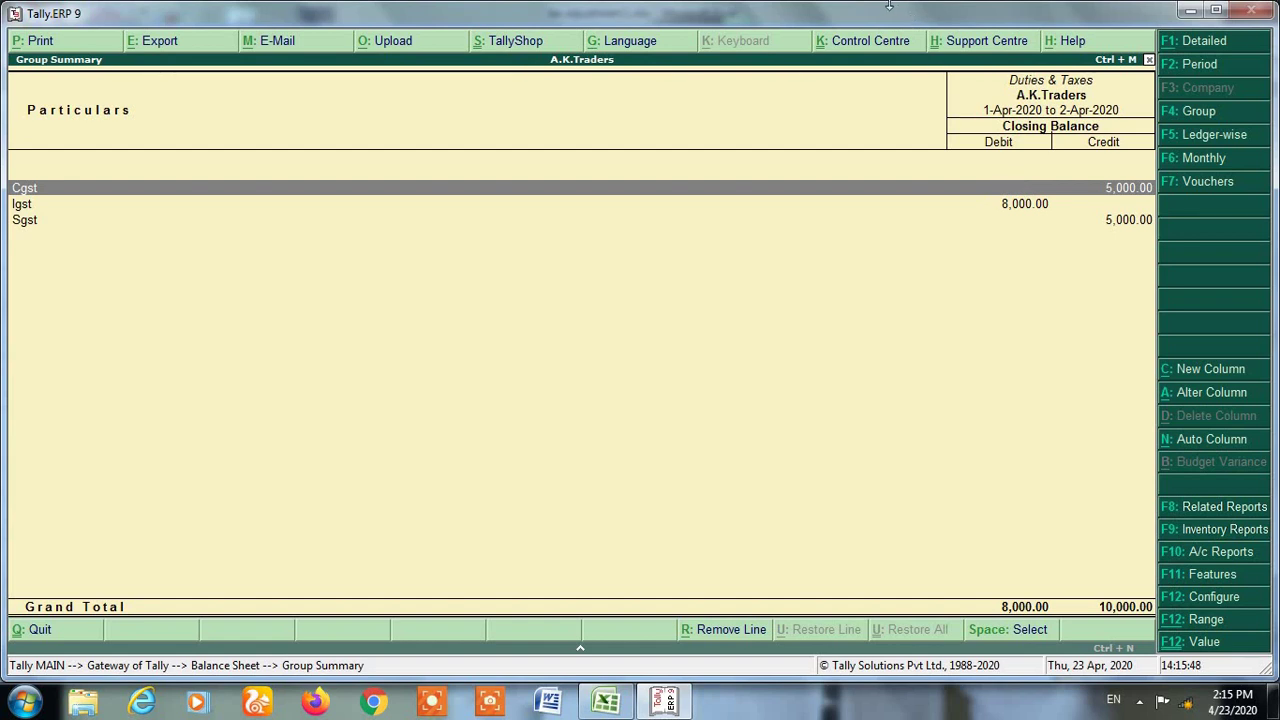
- Leave the reports and start a new Journal voucher dated 1-May-2020
{"action": "key", "text": "Escape"}
{"action": "key", "text": "Escape"}
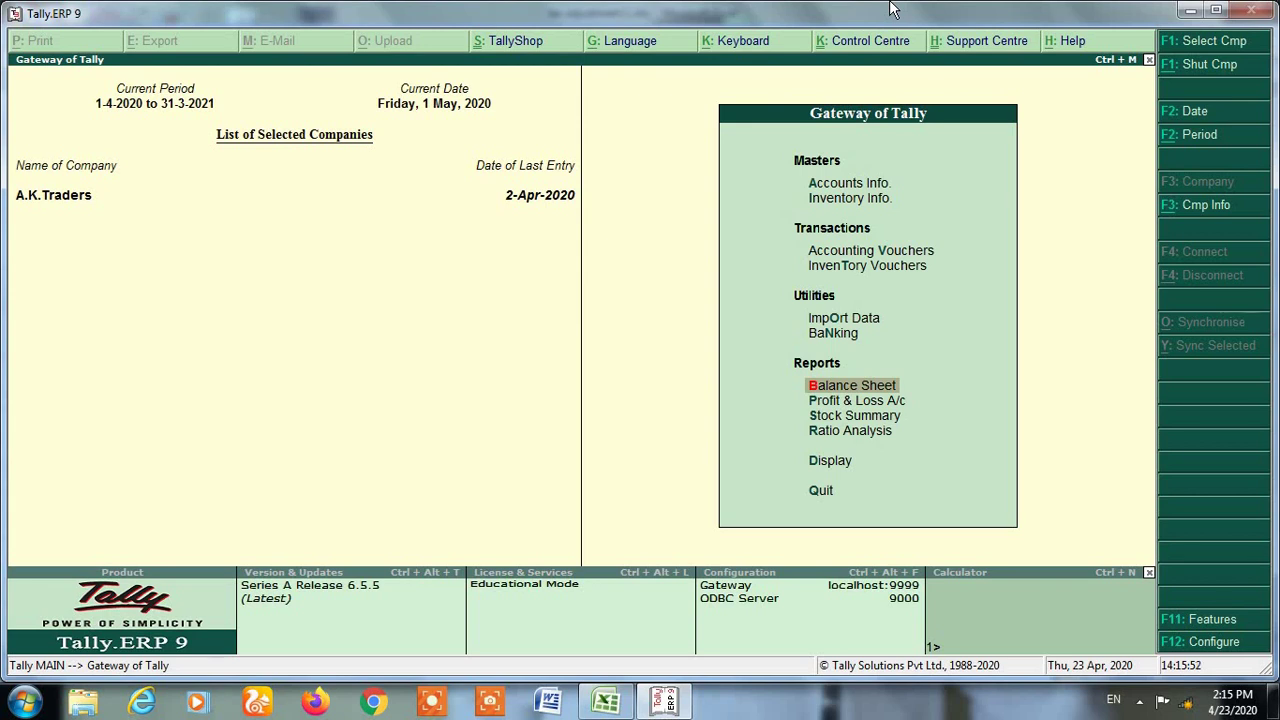
{"action": "key", "text": "Up"}
{"action": "key", "text": "Up"}
{"action": "key", "text": "Up"}
{"action": "key", "text": "Up"}
{"action": "key", "text": "Return"}
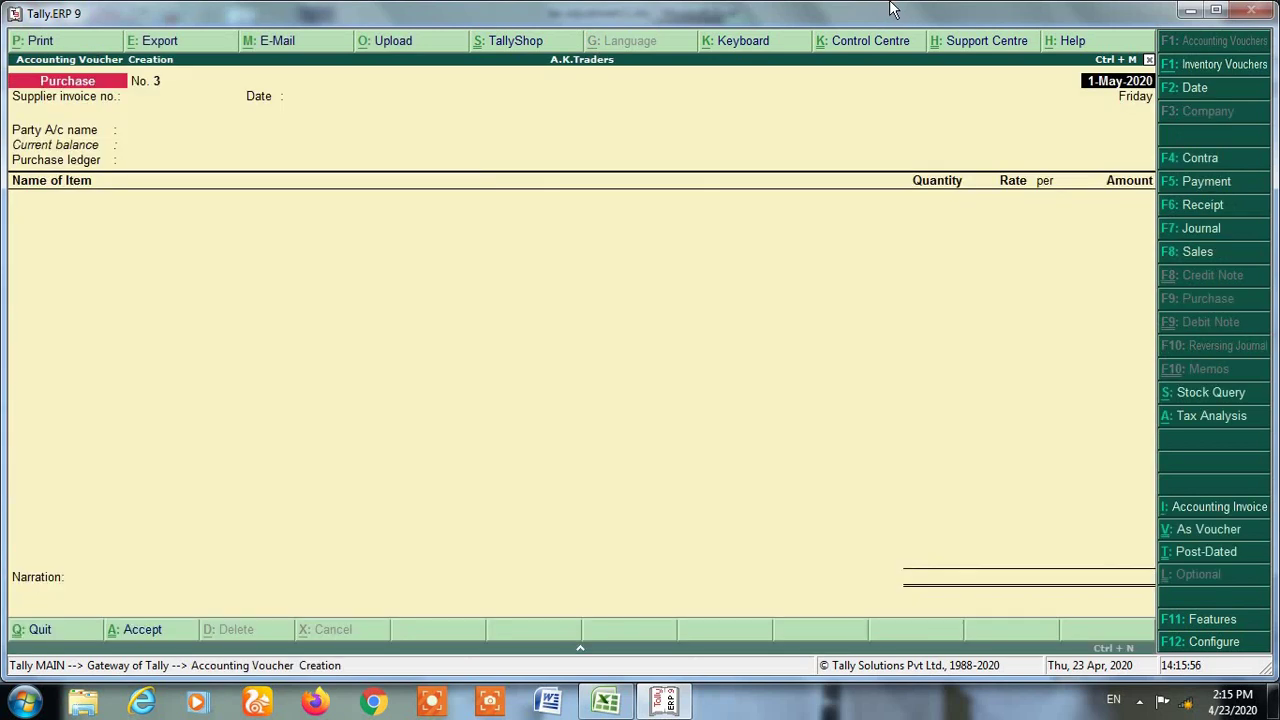
{"action": "key", "text": "F7"}
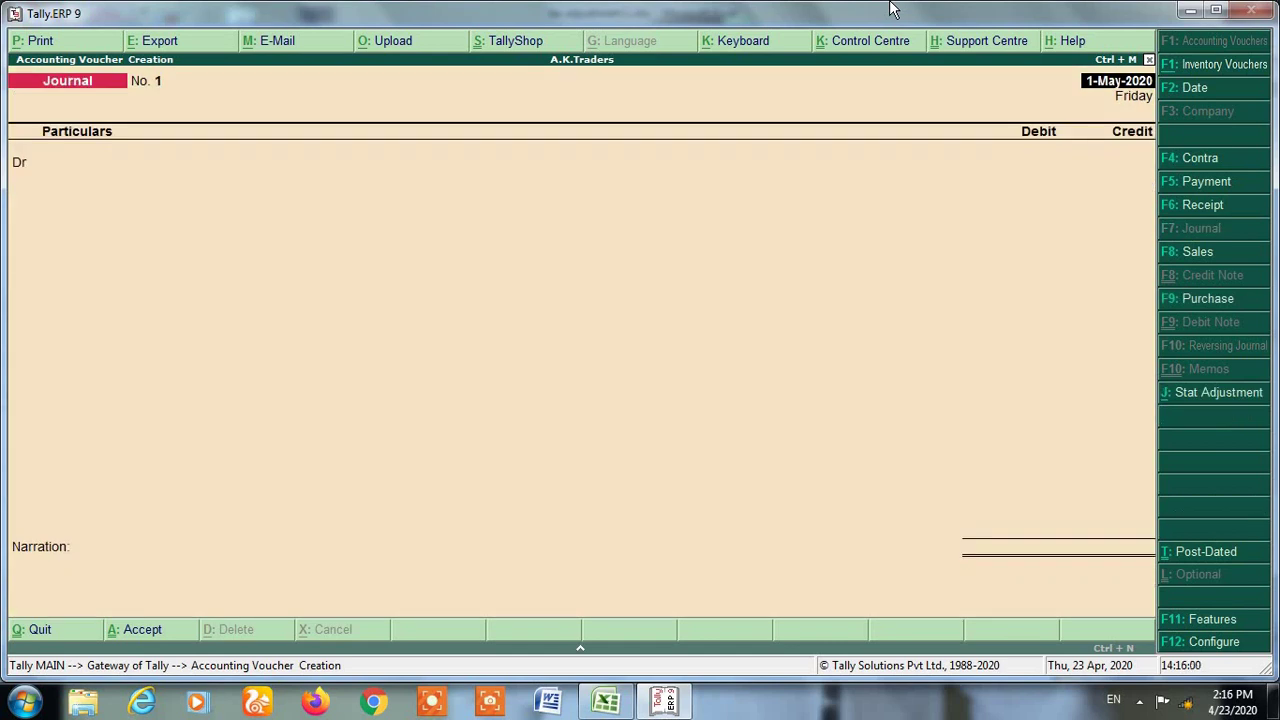
{"action": "key", "text": "Return"}
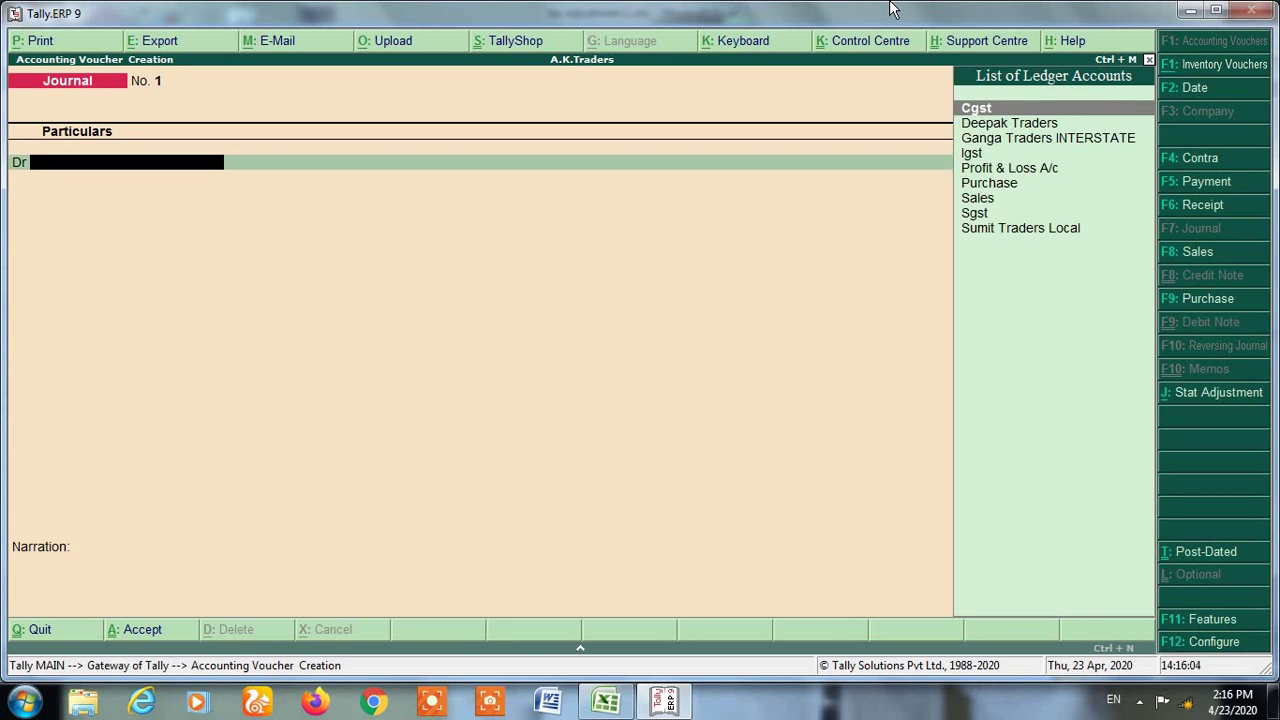
- Debit Cgst 8,000 and credit Igst 8,000 in the journal, checking the amount against the Excel set-off table
{"action": "type", "text": "Cg"}
{"action": "key", "text": "Return"}
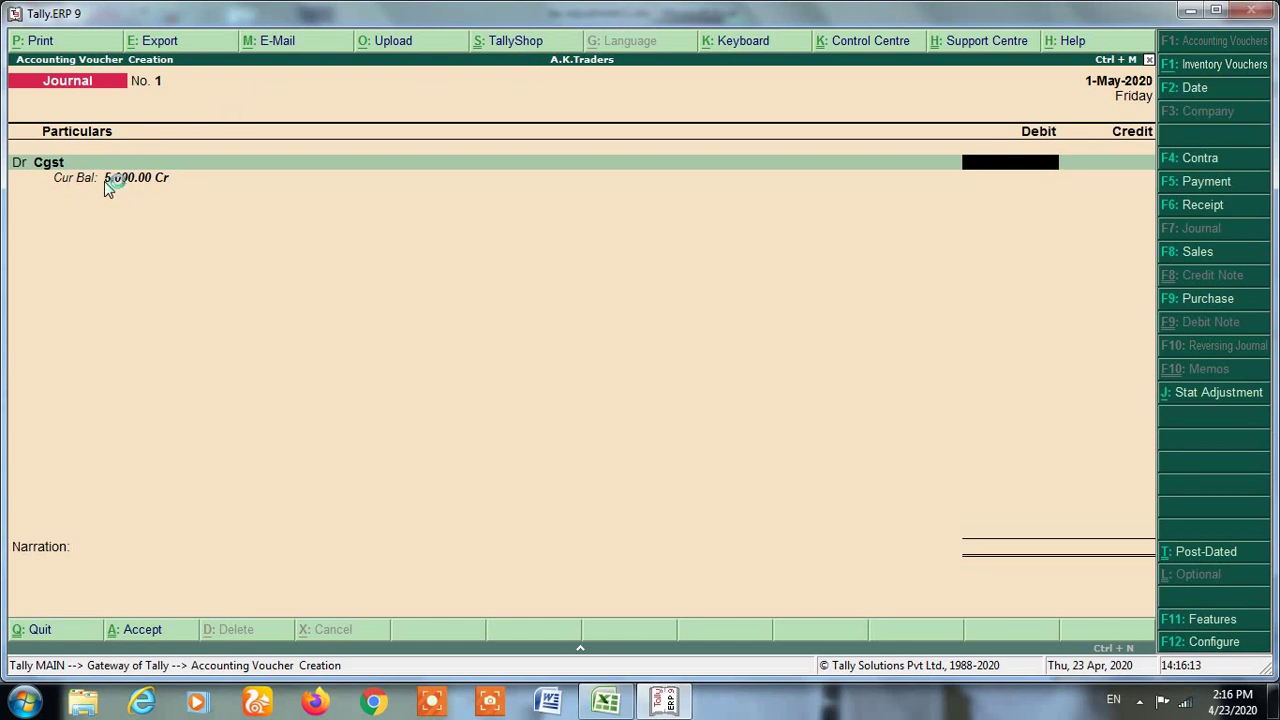
{"action": "key", "text": "alt+Tab"}
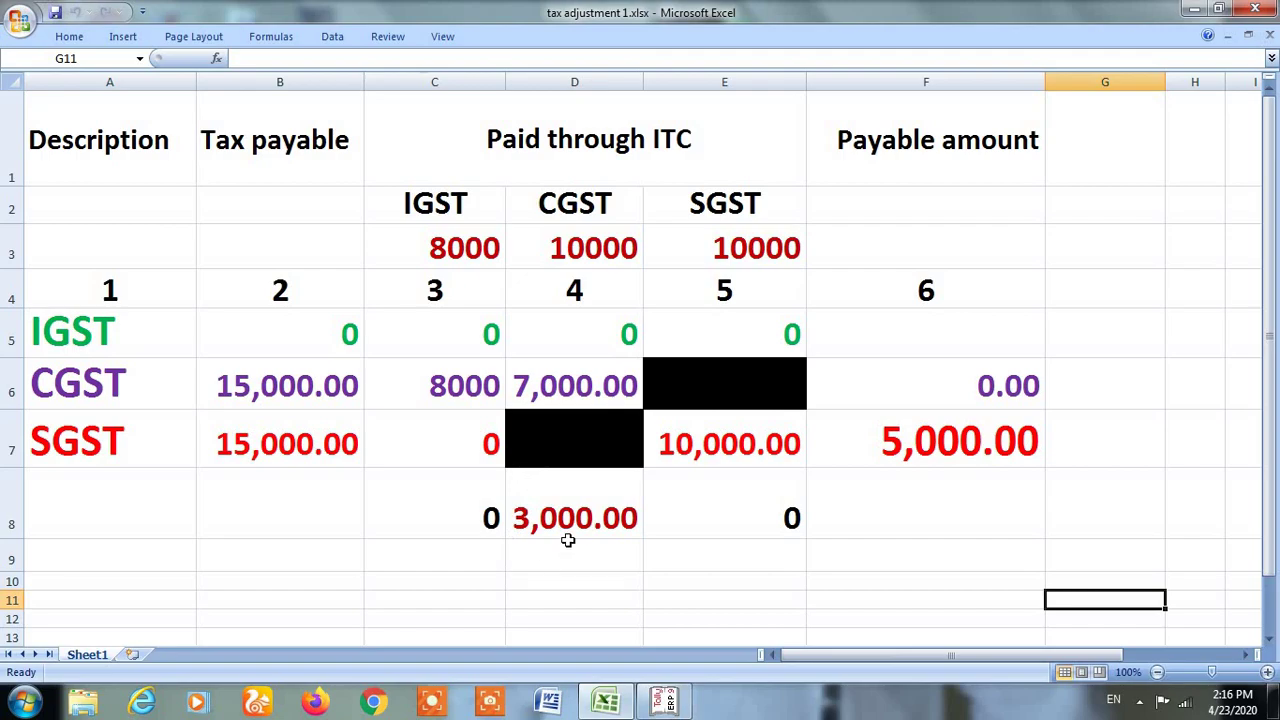
{"action": "key", "text": "alt+Tab"}
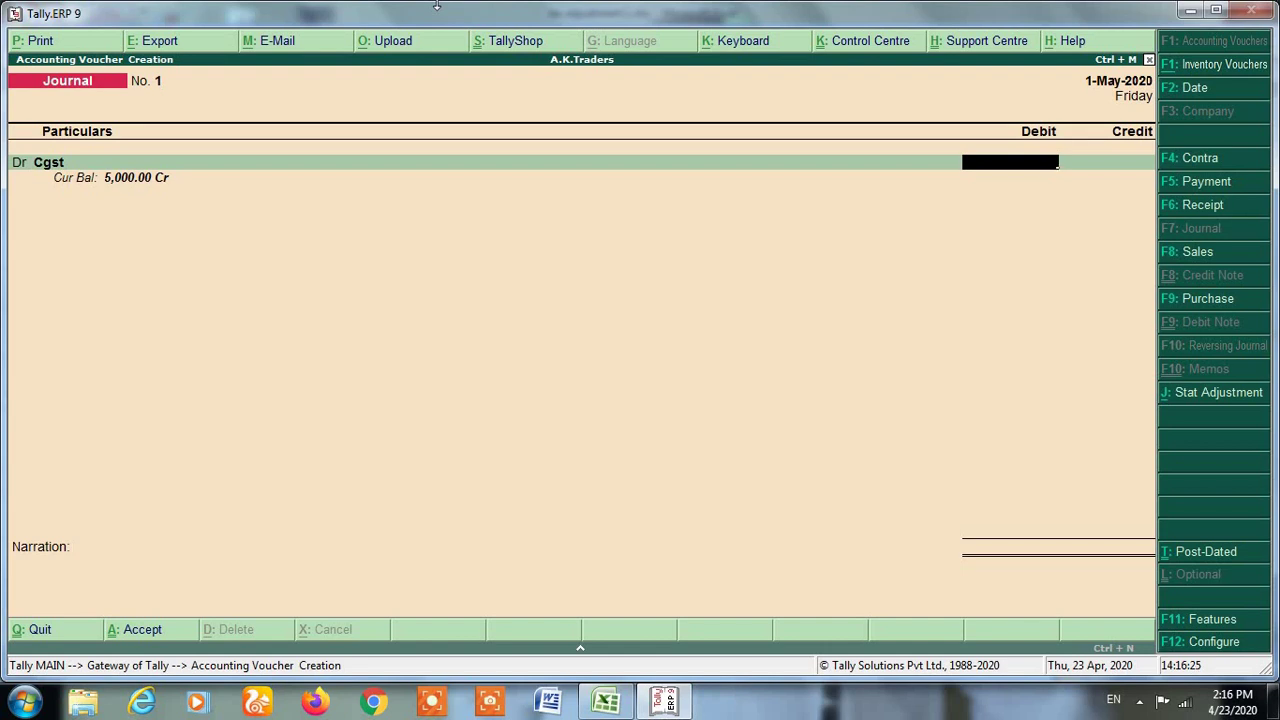
{"action": "type", "text": "8000"}
{"action": "key", "text": "Return"}
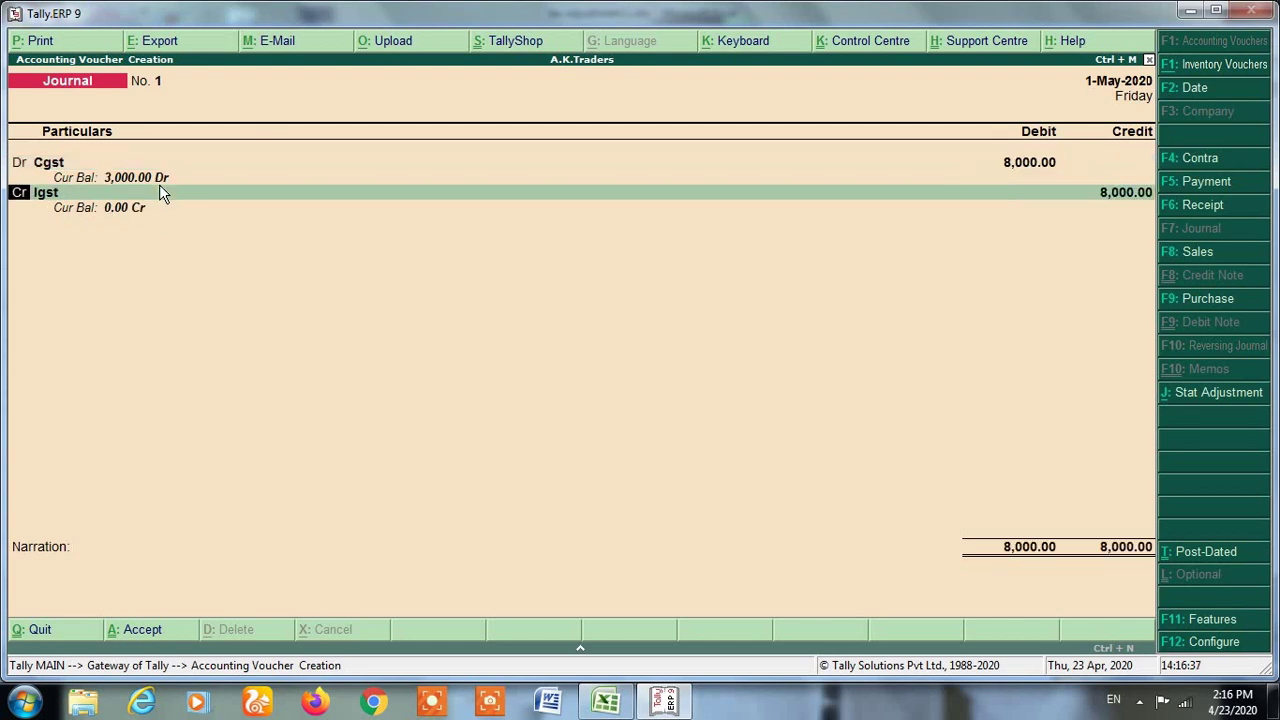
{"action": "key", "text": "Return"}
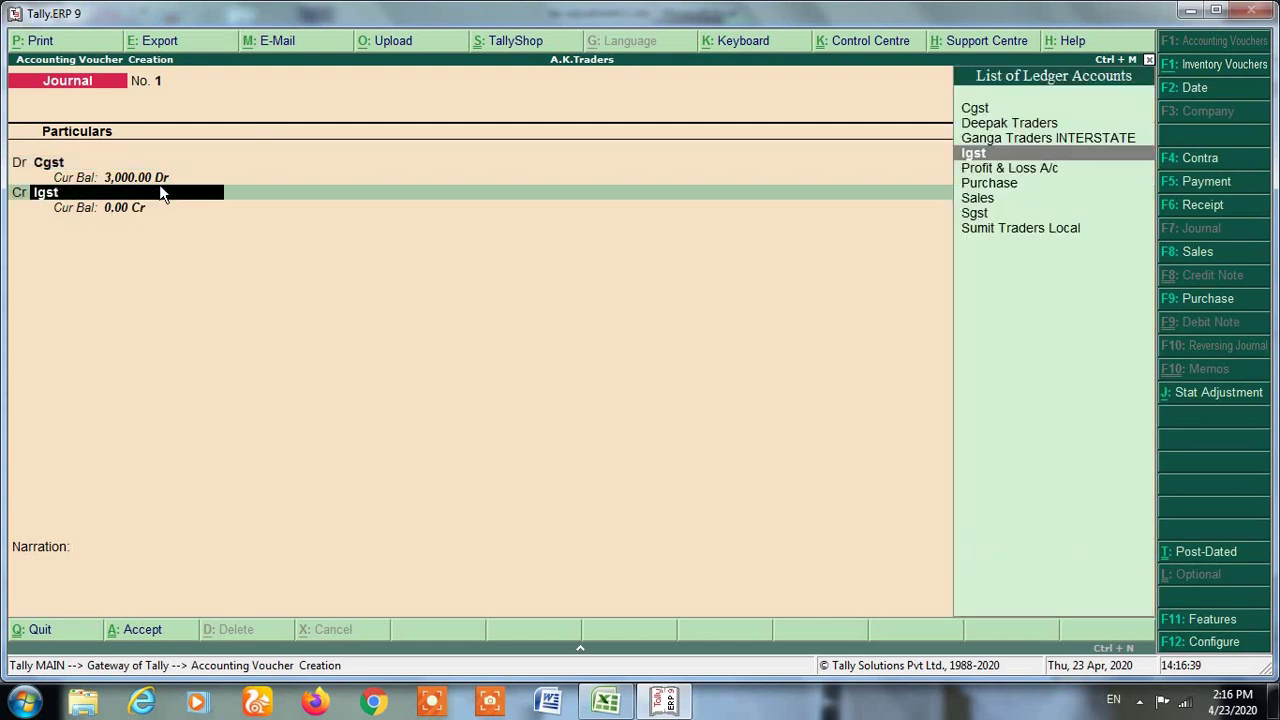
{"action": "key", "text": "Return"}
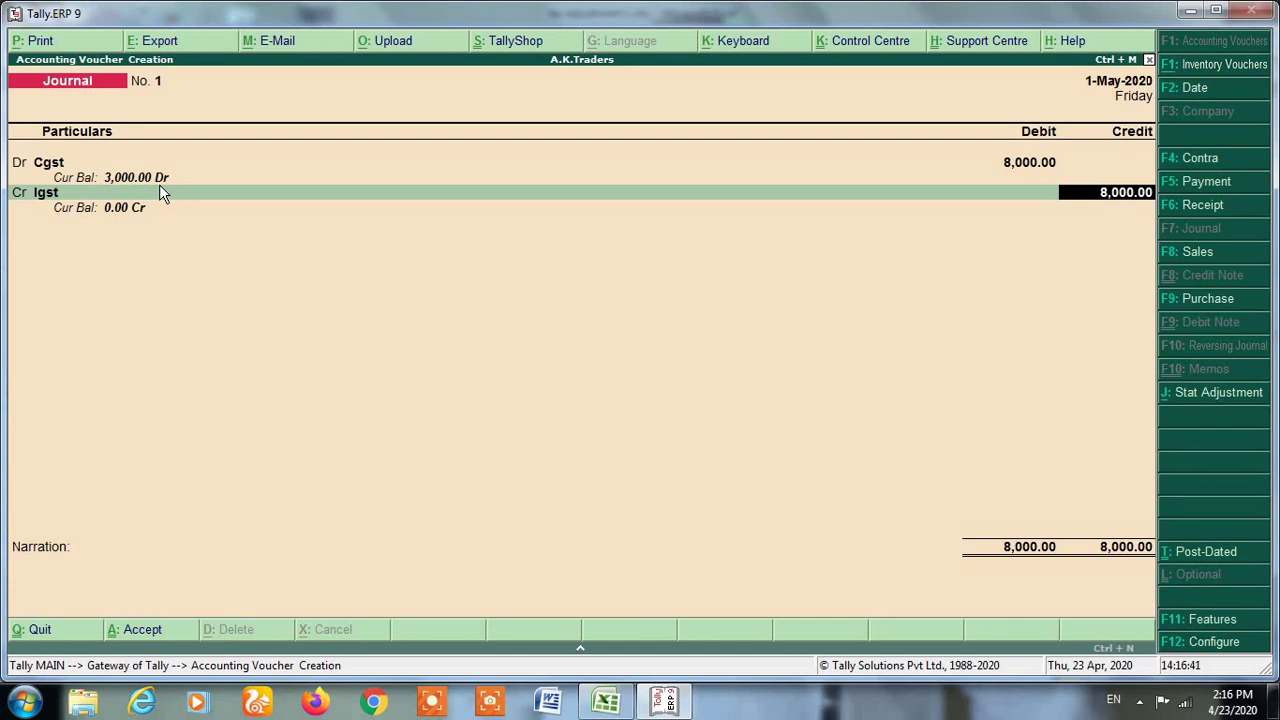
{"action": "key", "text": "Return"}
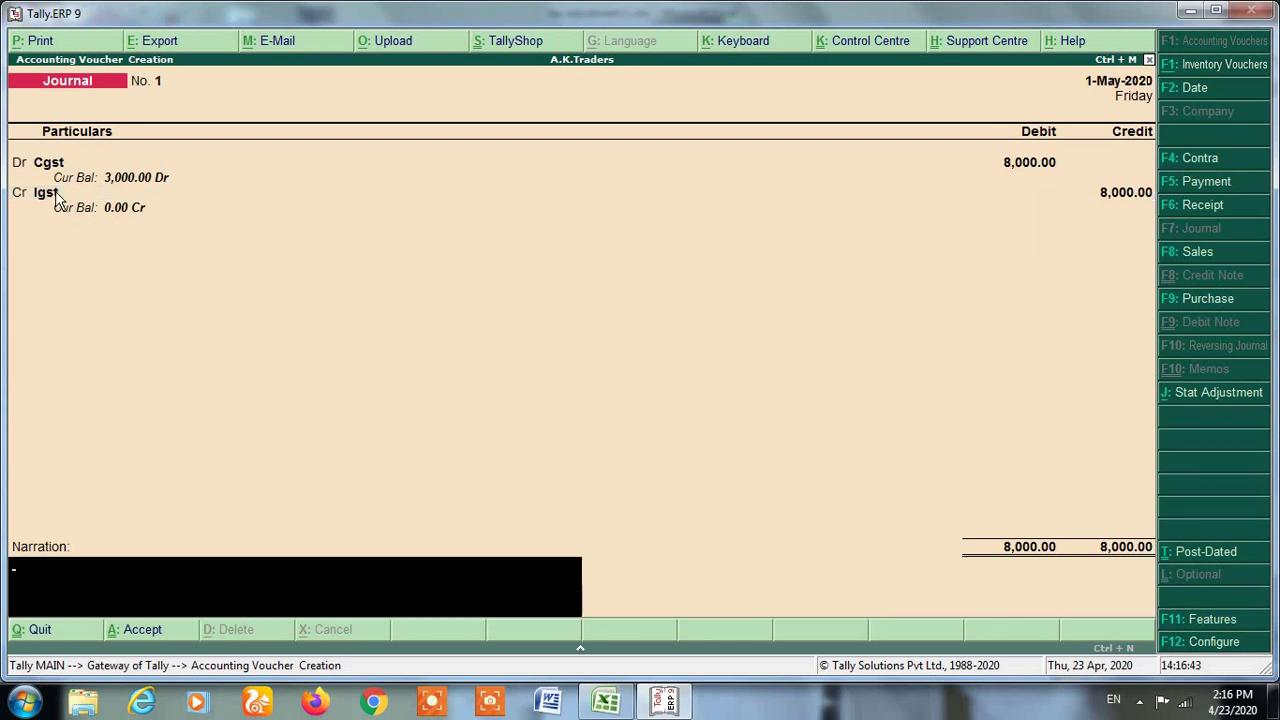
- Compare the entry with the remaining credit row in Excel, and save the journal voucher in Tally without a narration
{"action": "key", "text": "alt+Tab"}
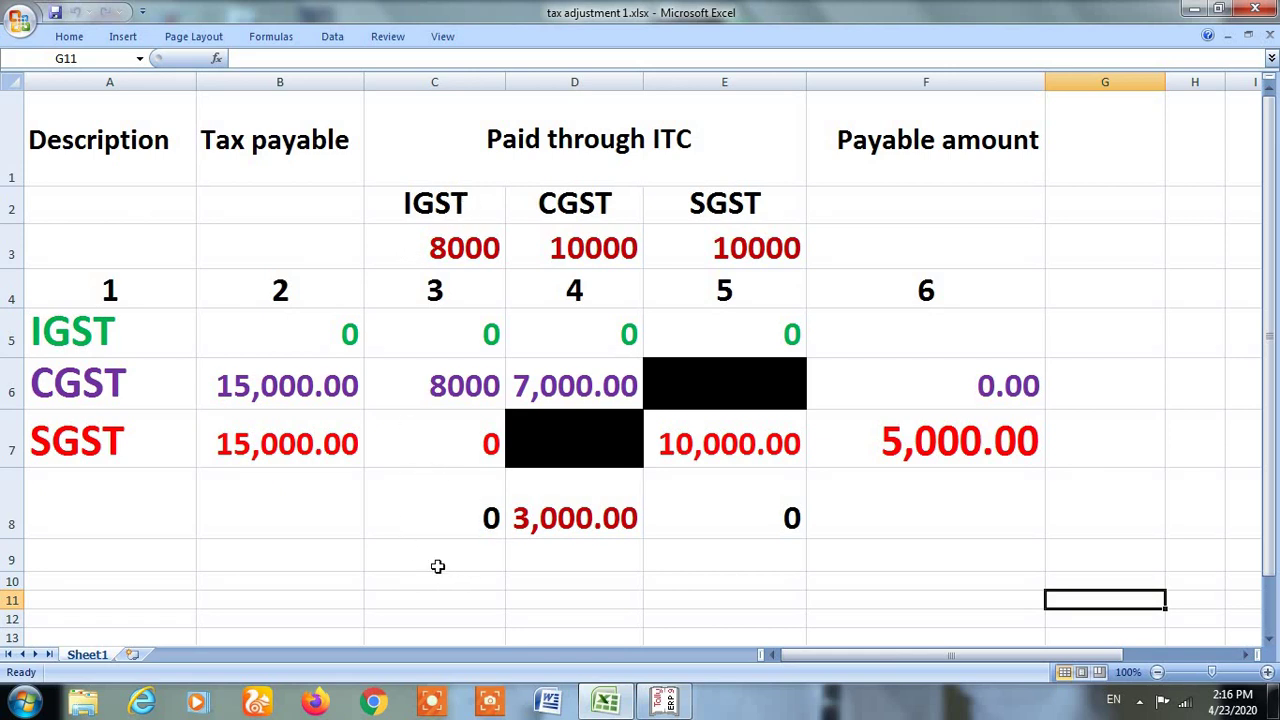
{"action": "key", "text": "alt+Tab"}
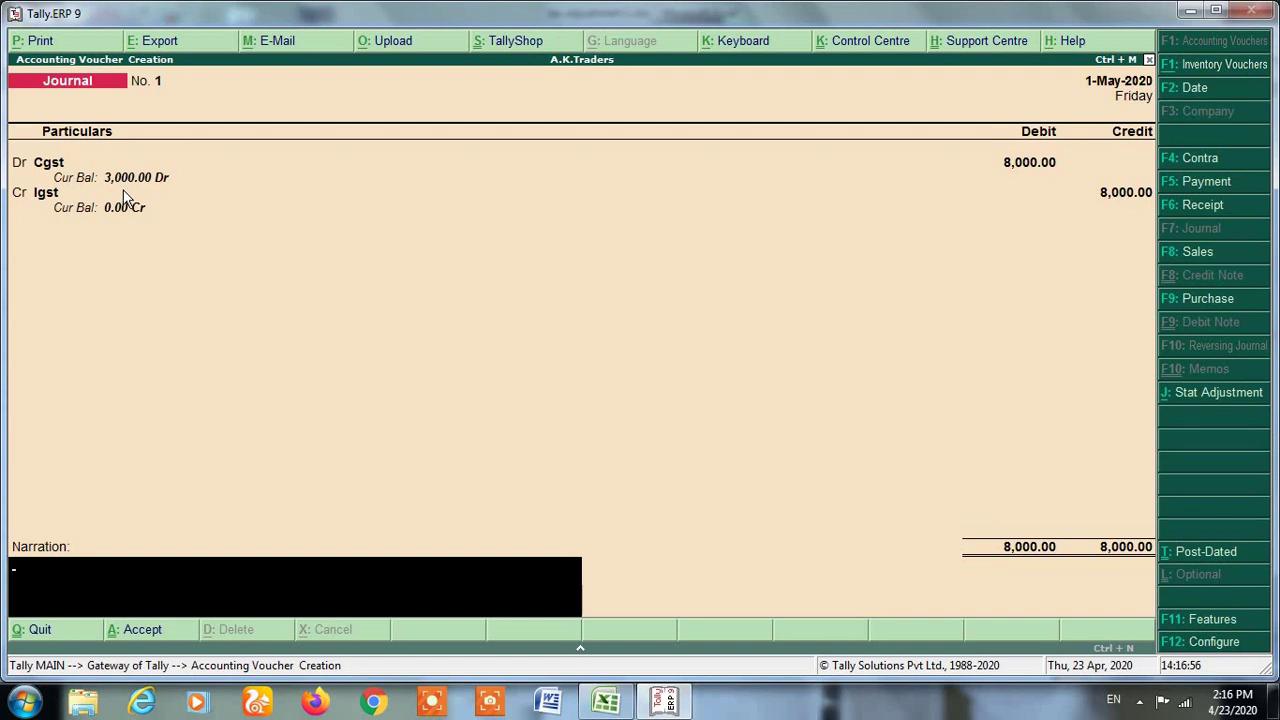
{"action": "key", "text": "Return"}
{"action": "key", "text": "Return"}
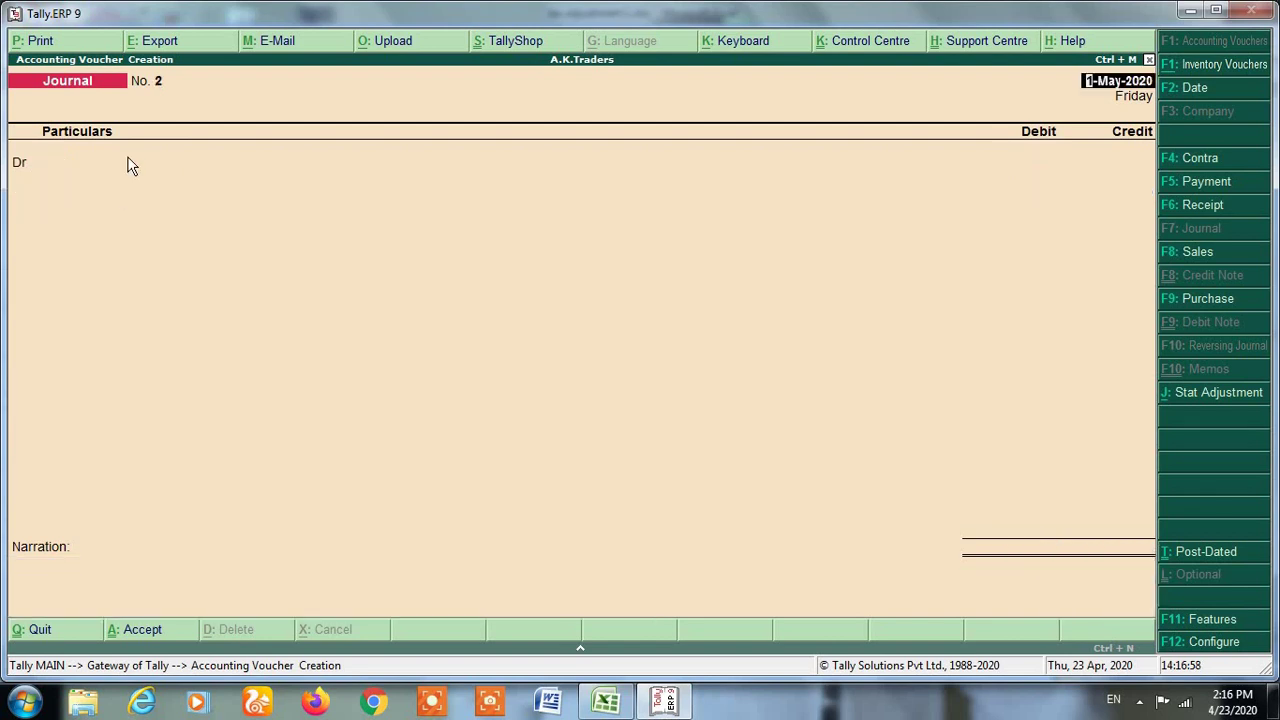
- Leave voucher entry and open the Duties & Taxes group summary from the detailed Balance Sheet
{"action": "key", "text": "Escape"}
{"action": "key", "text": "Return"}
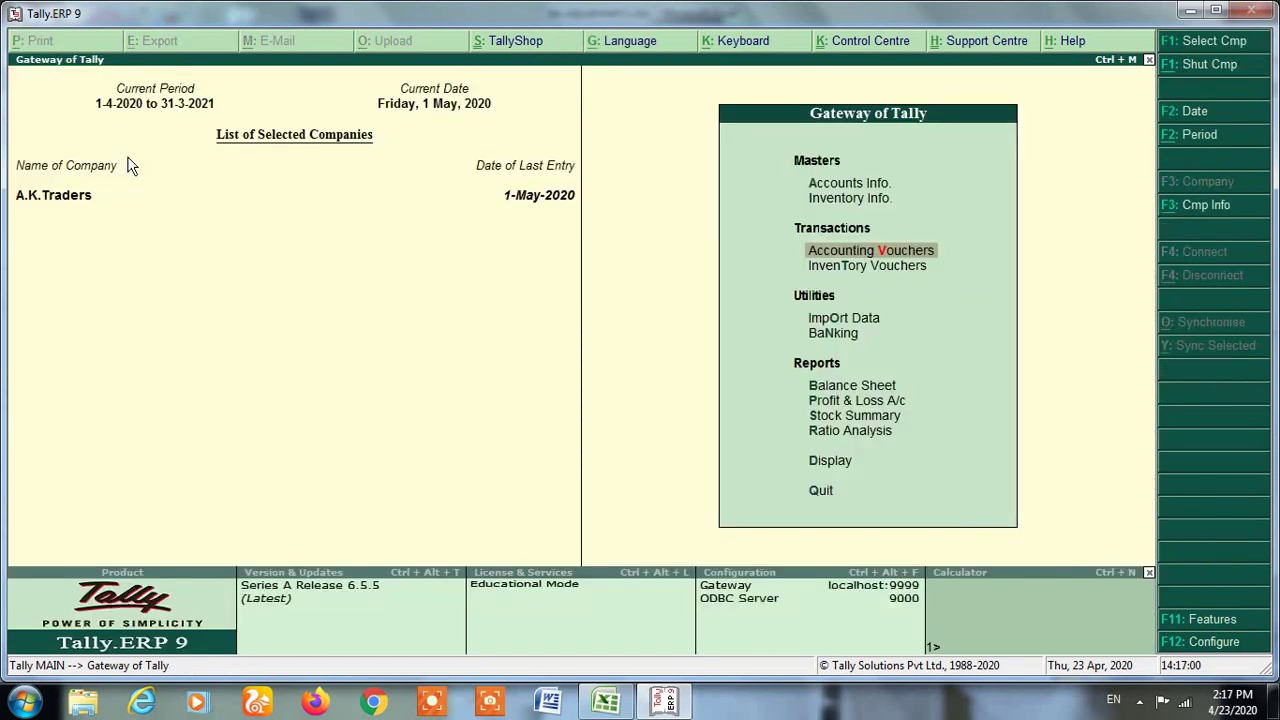
{"action": "key", "text": "b"}
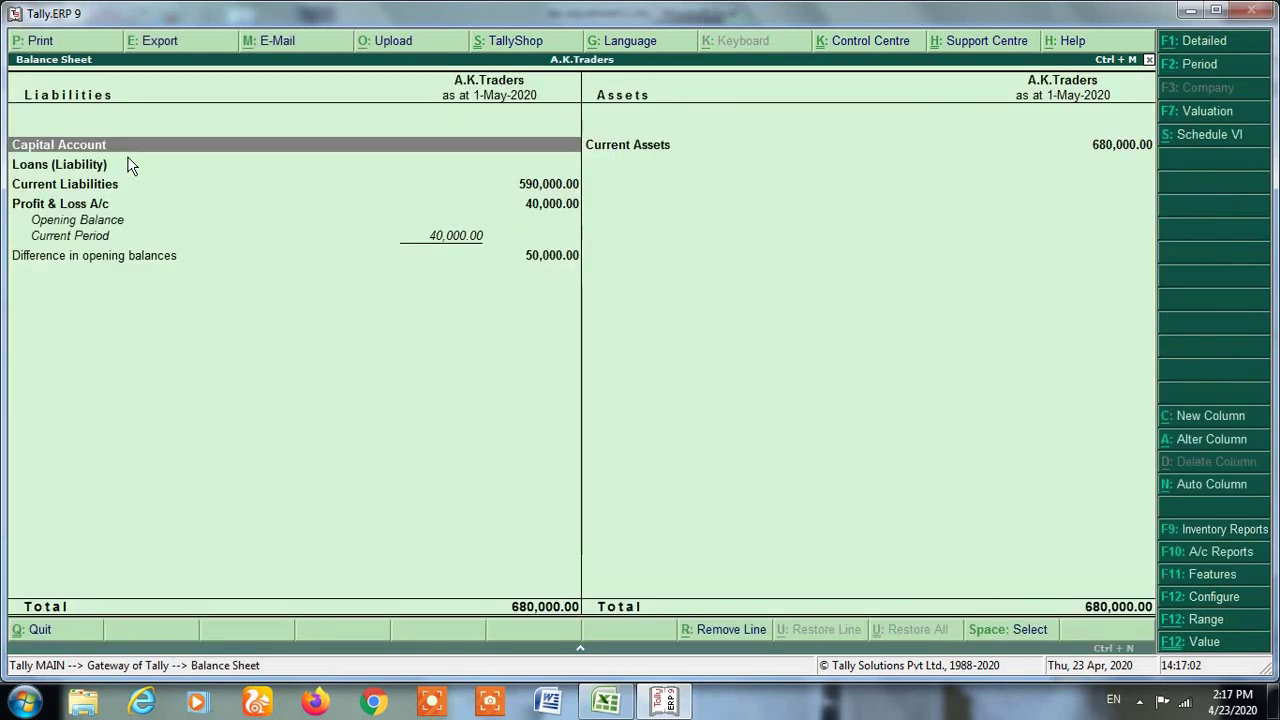
{"action": "key", "text": "alt+F1"}
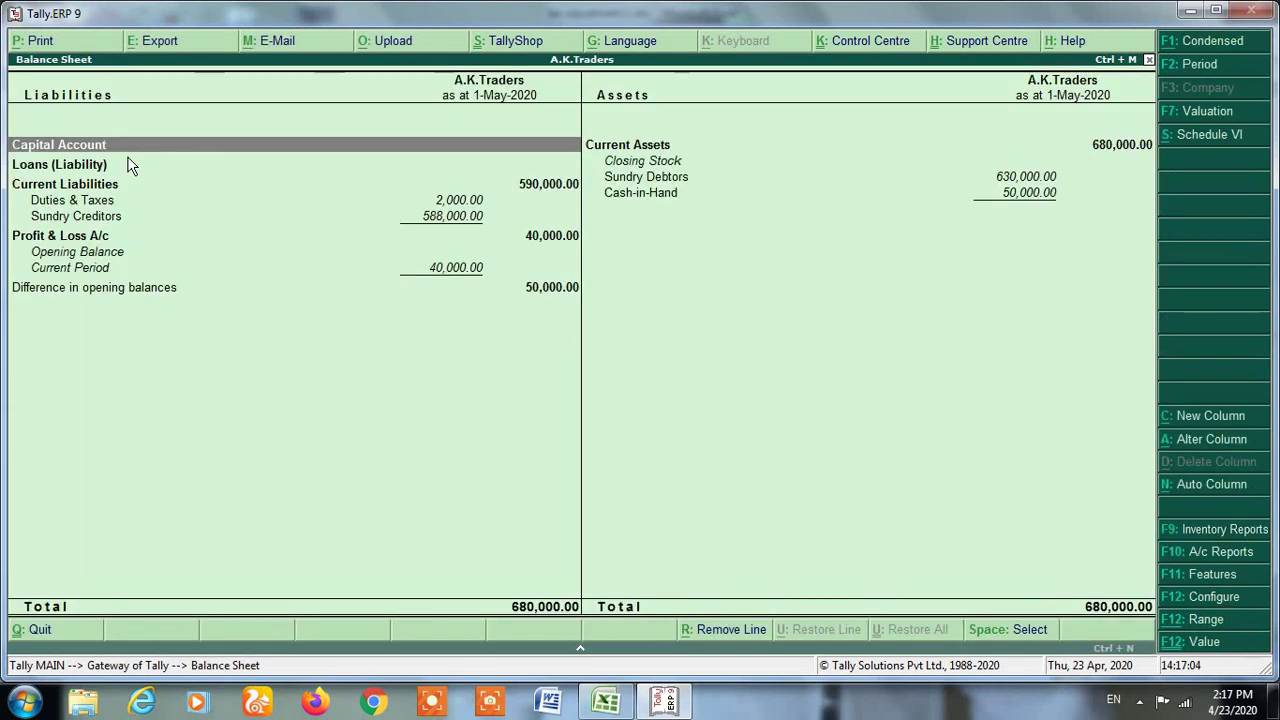
{"action": "key", "text": "Down"}
{"action": "key", "text": "Down"}
{"action": "key", "text": "Down"}
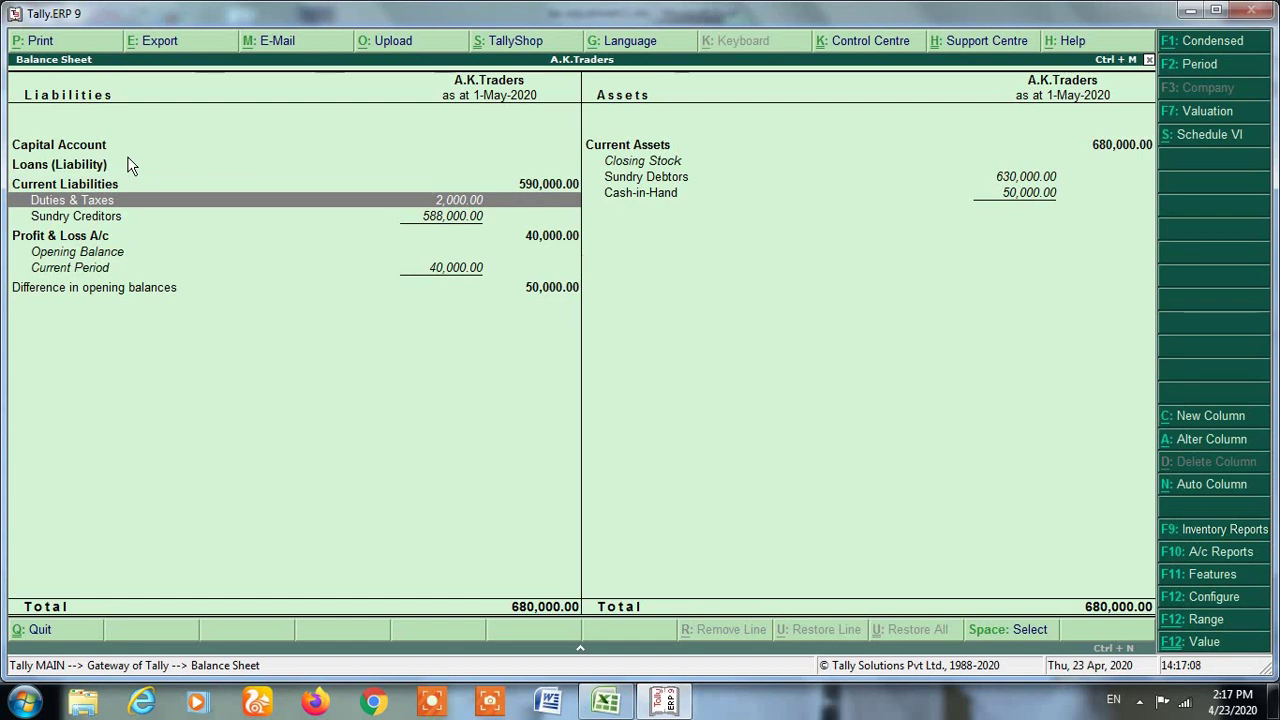
{"action": "key", "text": "Return"}
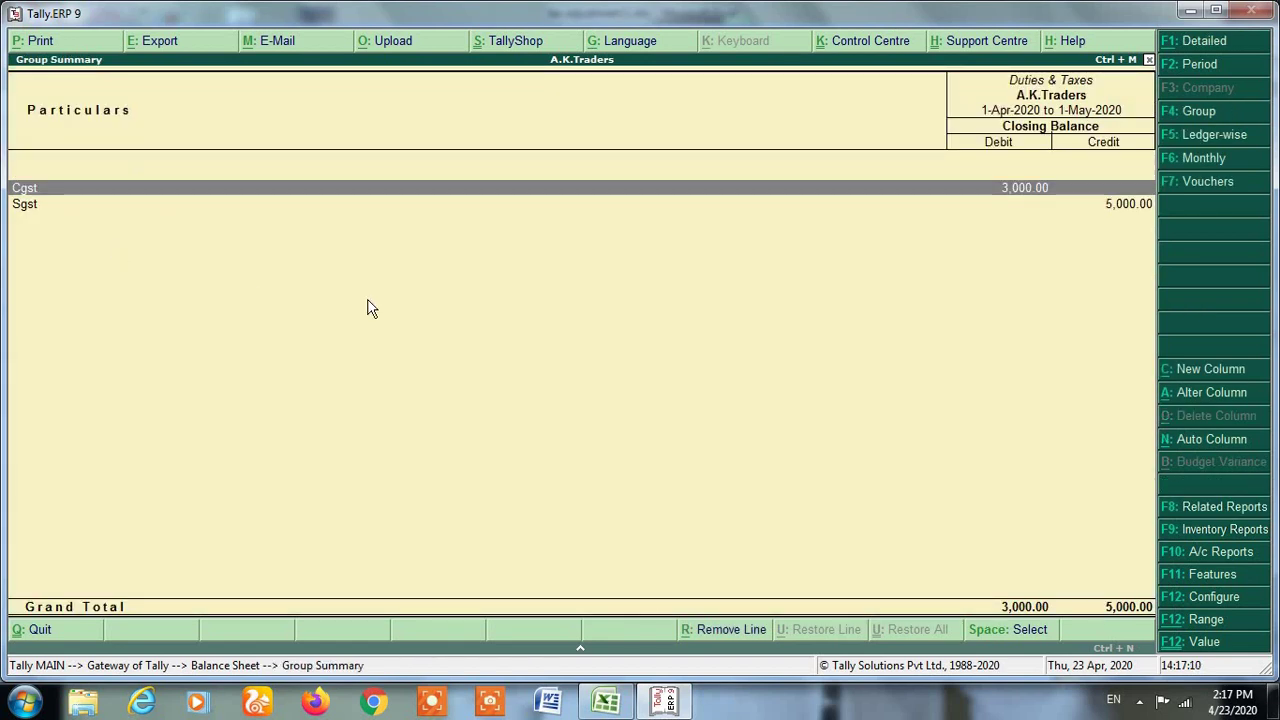
- Examine the Cgst and Sgst lines of the Duties & Taxes summary, comparing the Cgst debit with the Sgst credit
{"action": "left_click", "coordinate": [1108, 212]}
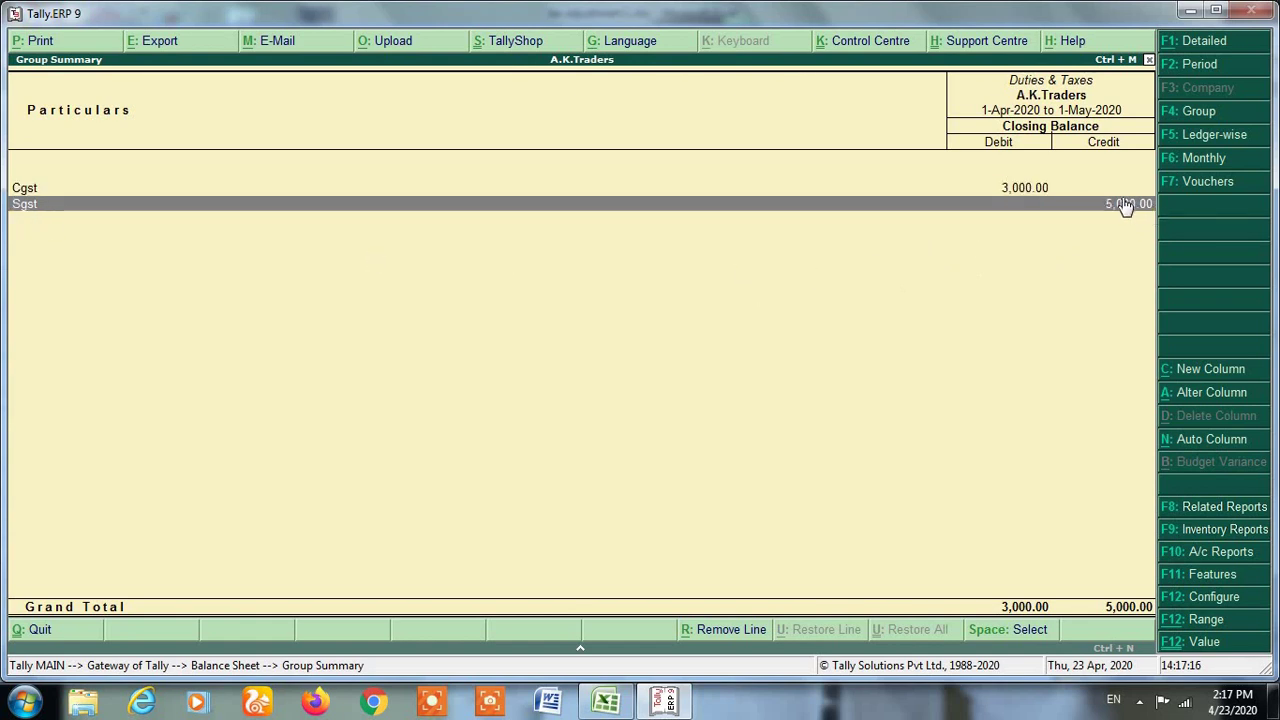
{"action": "left_click", "coordinate": [1037, 191]}
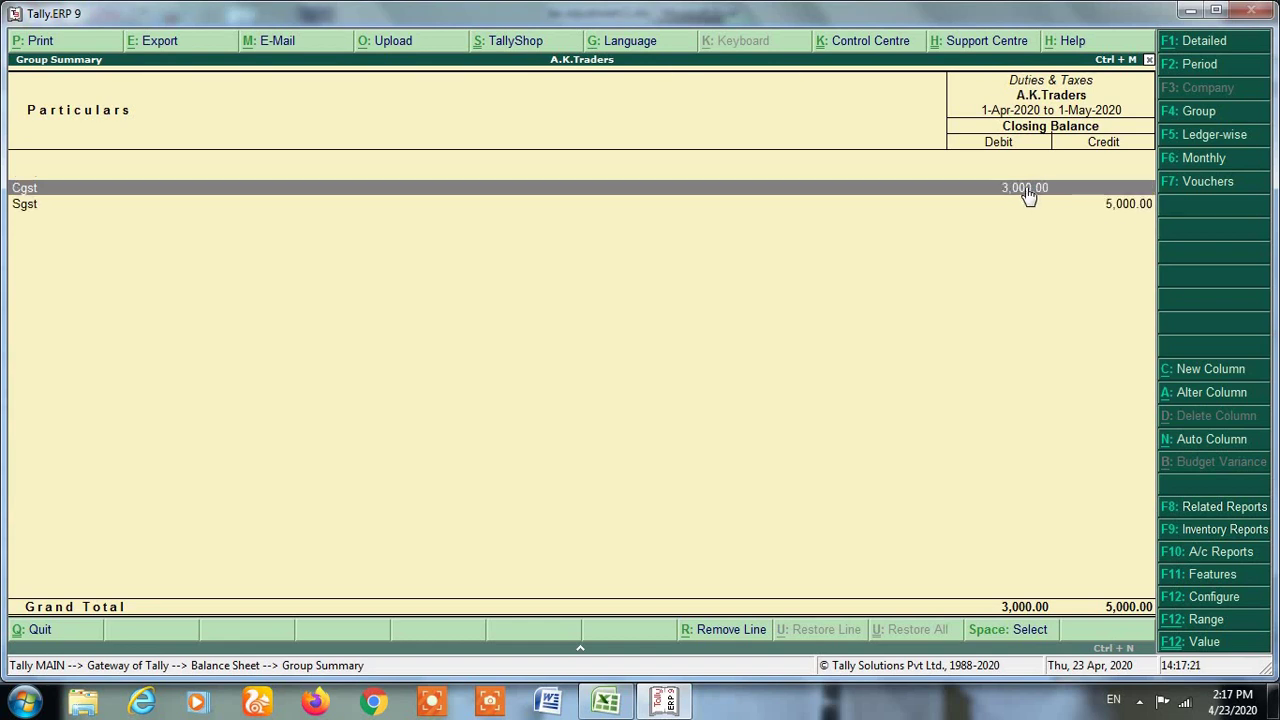
{"action": "left_click", "coordinate": [1108, 207]}
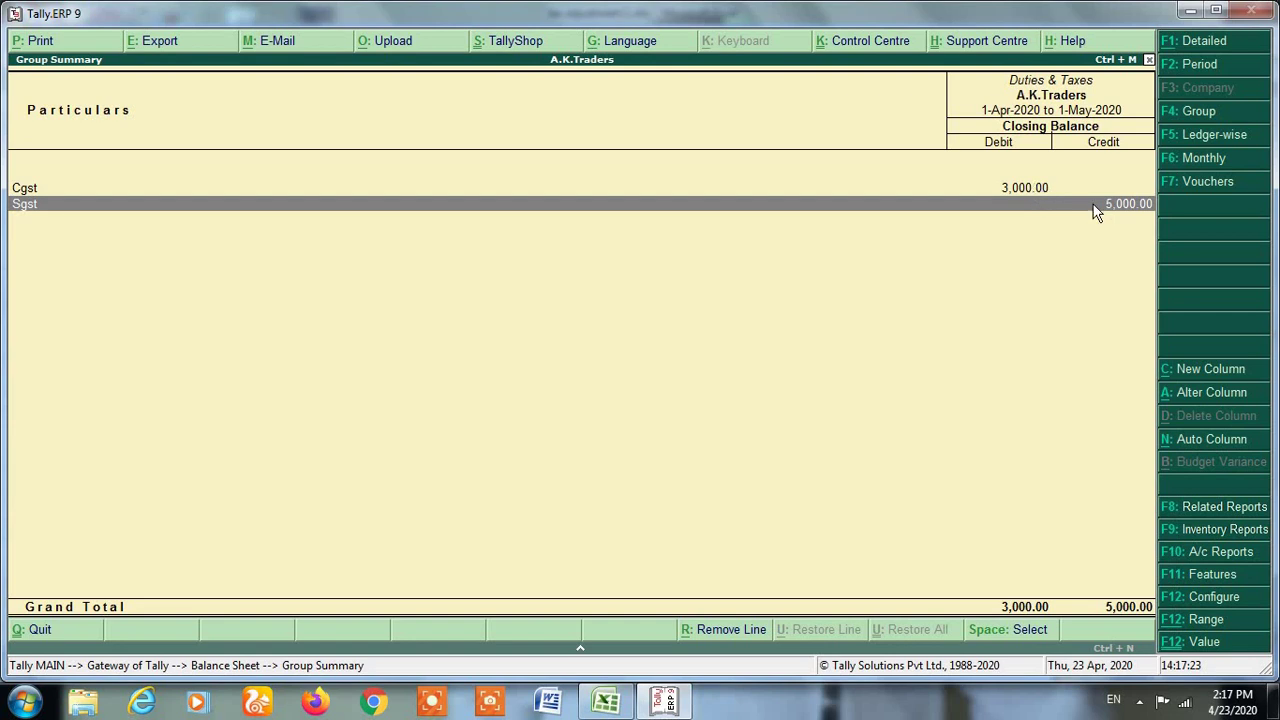
{"action": "key", "text": "Up"}
{"action": "key", "text": "Down"}
{"action": "left_click", "coordinate": [1033, 188]}
{"action": "left_click", "coordinate": [1108, 210]}
{"action": "left_click", "coordinate": [998, 188]}
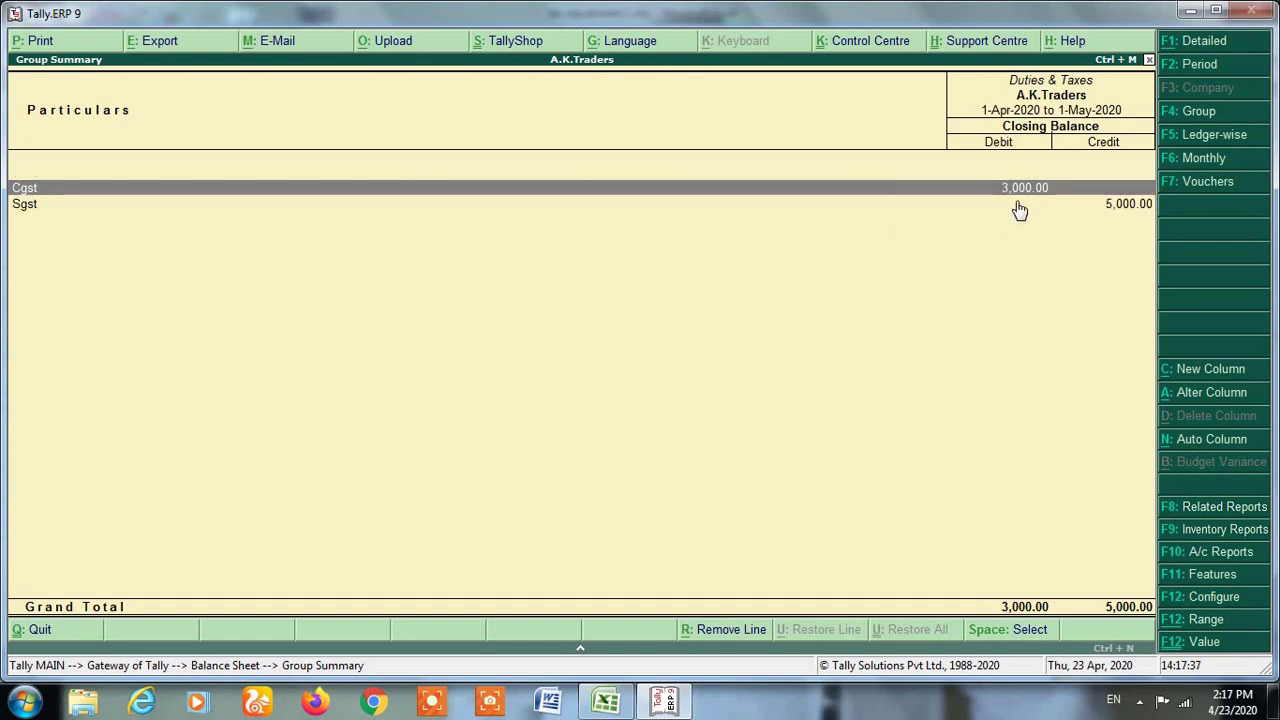
{"action": "left_click", "coordinate": [1111, 207]}
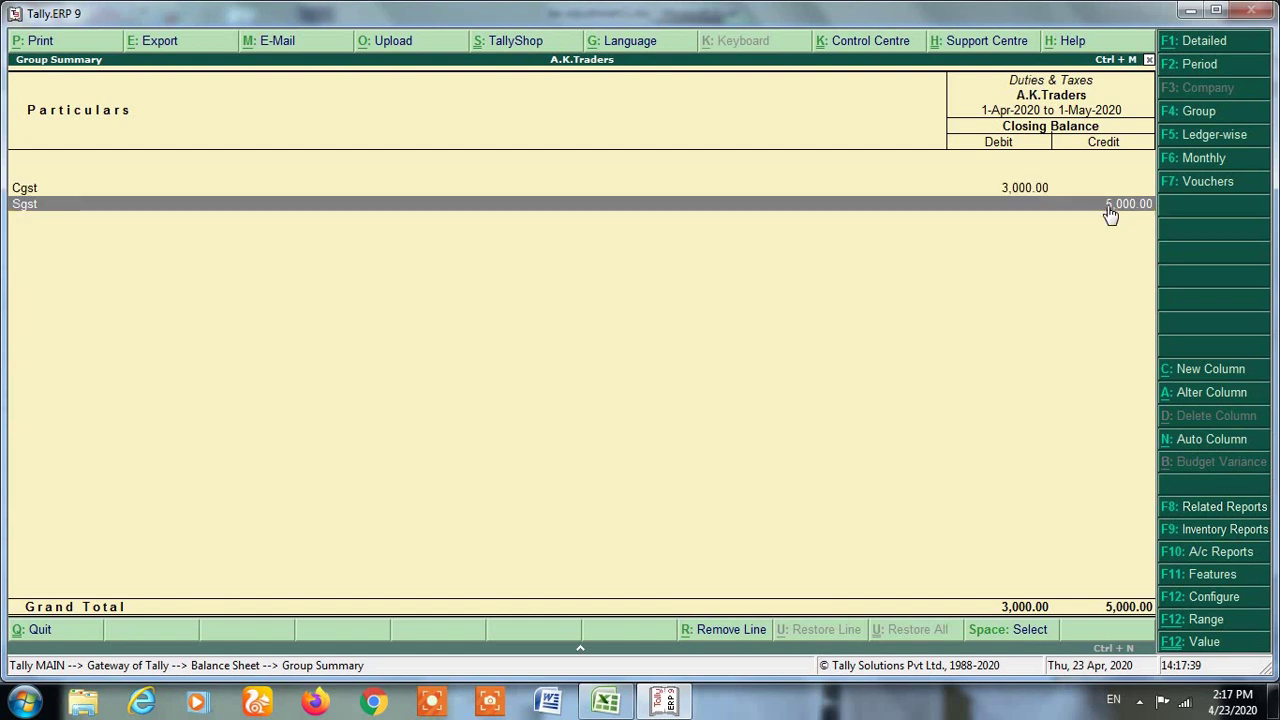
{"action": "left_click", "coordinate": [1050, 190]}
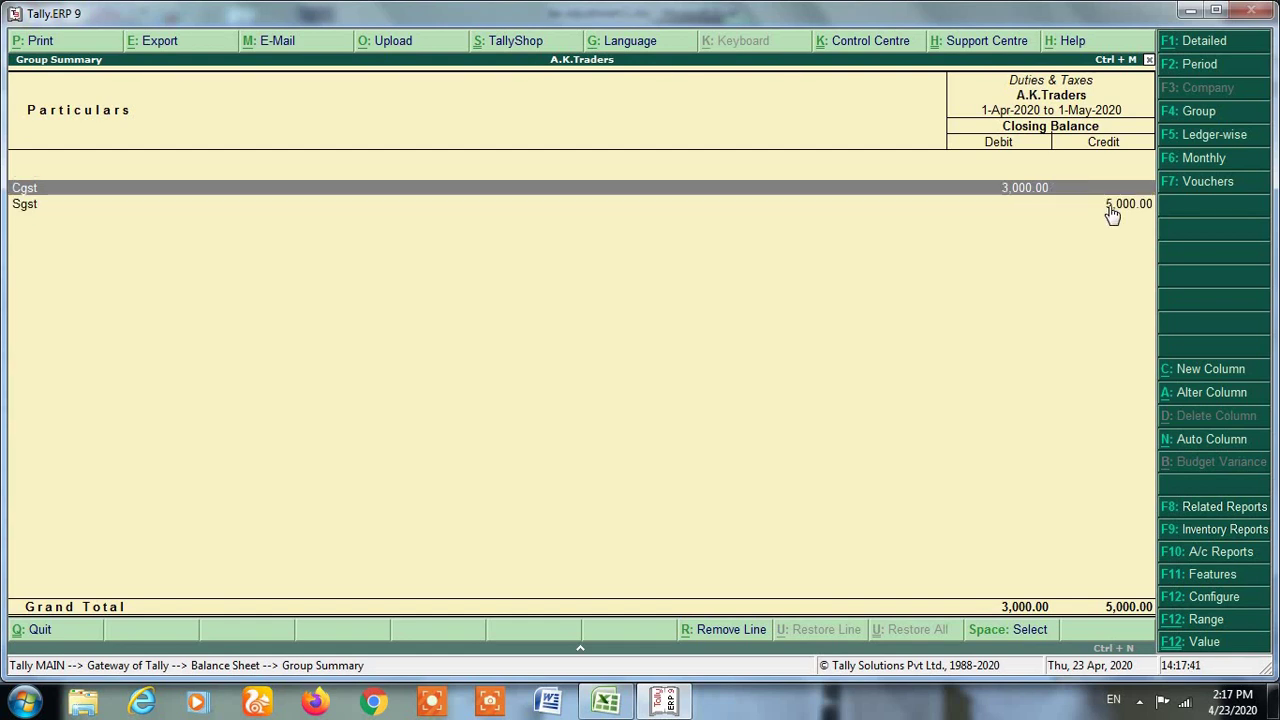
{"action": "left_click", "coordinate": [1110, 212]}
{"action": "left_click", "coordinate": [1043, 190]}
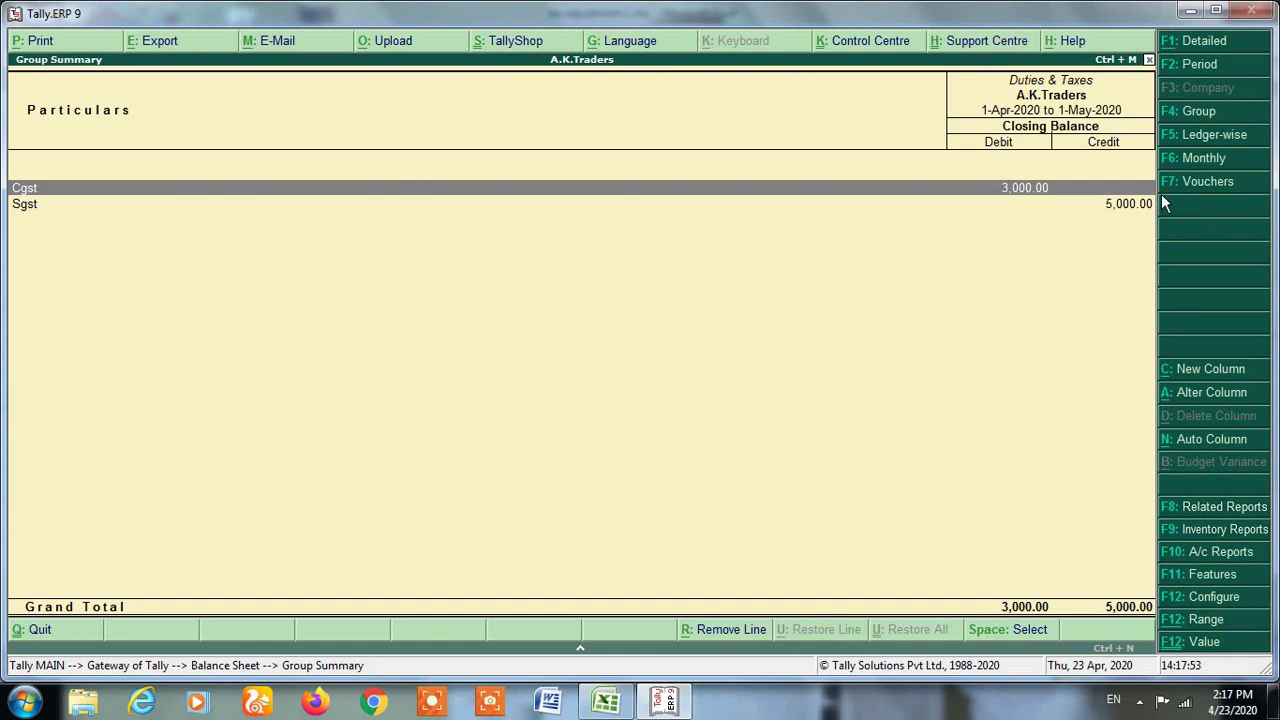
{"action": "left_click", "coordinate": [1100, 204]}
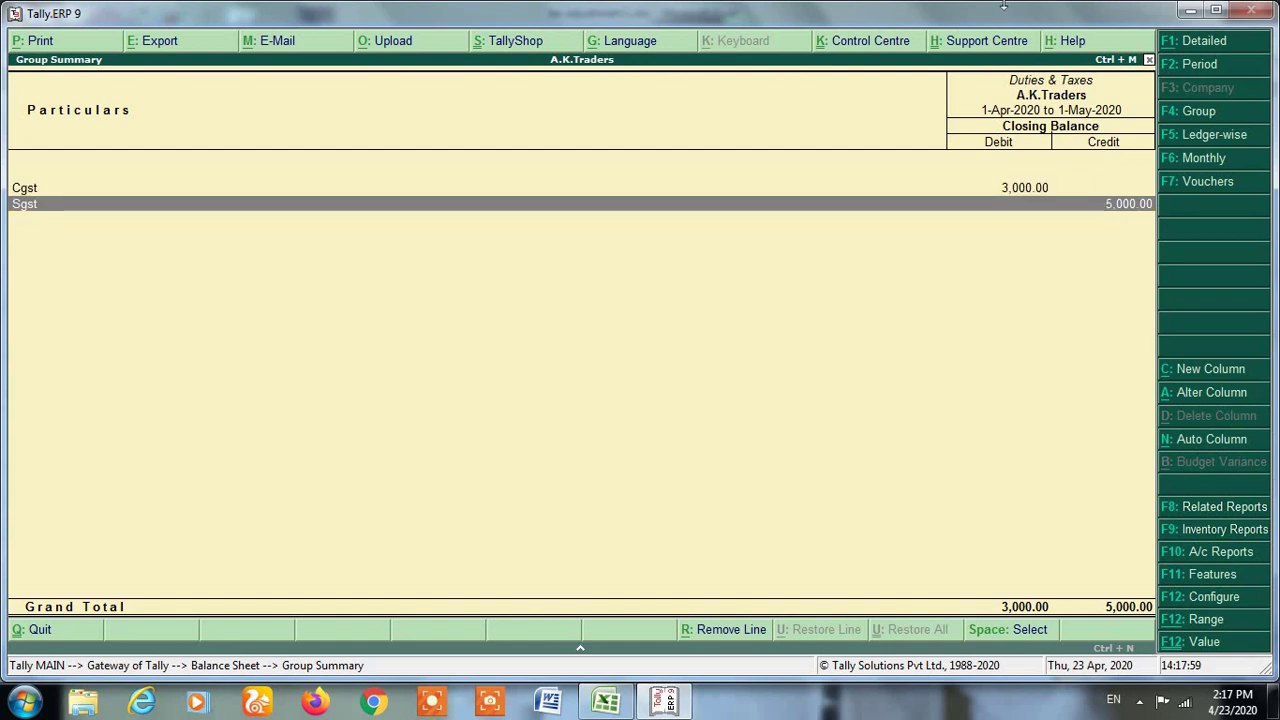
- Close the reports back to the Gateway of Tally and switch to the set-off table in Excel
{"action": "key", "text": "Escape"}
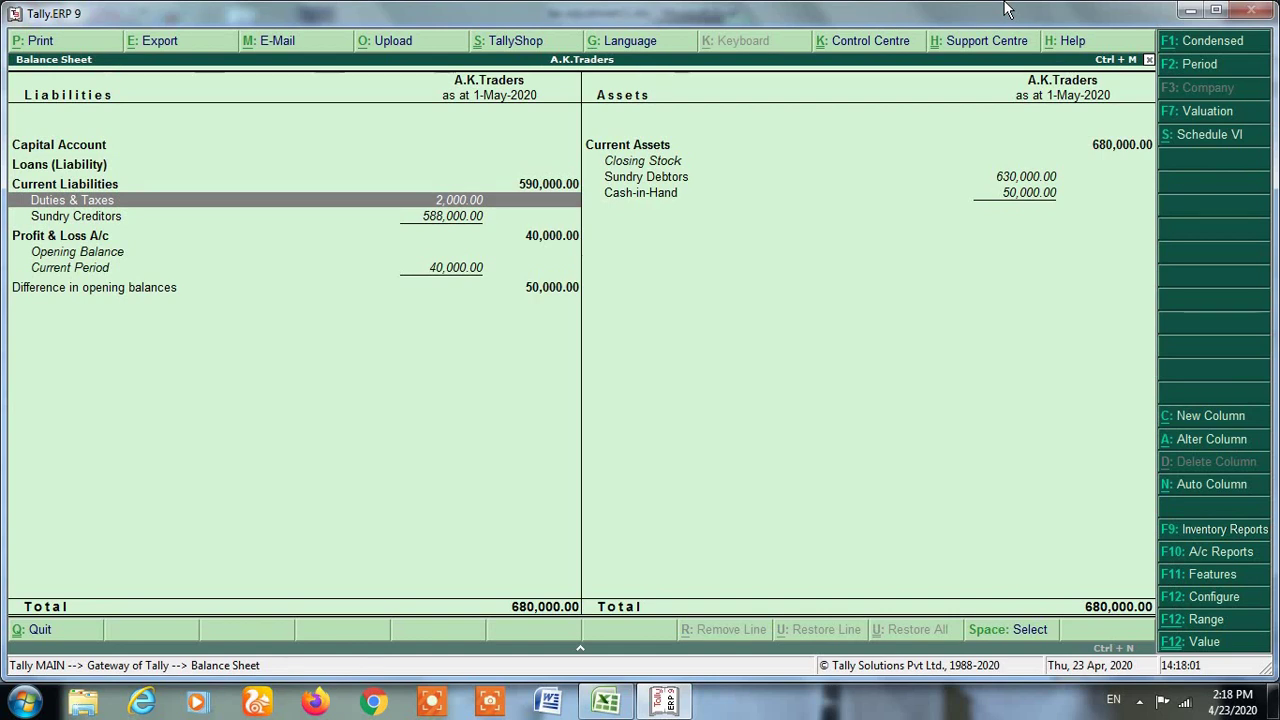
{"action": "key", "text": "Escape"}
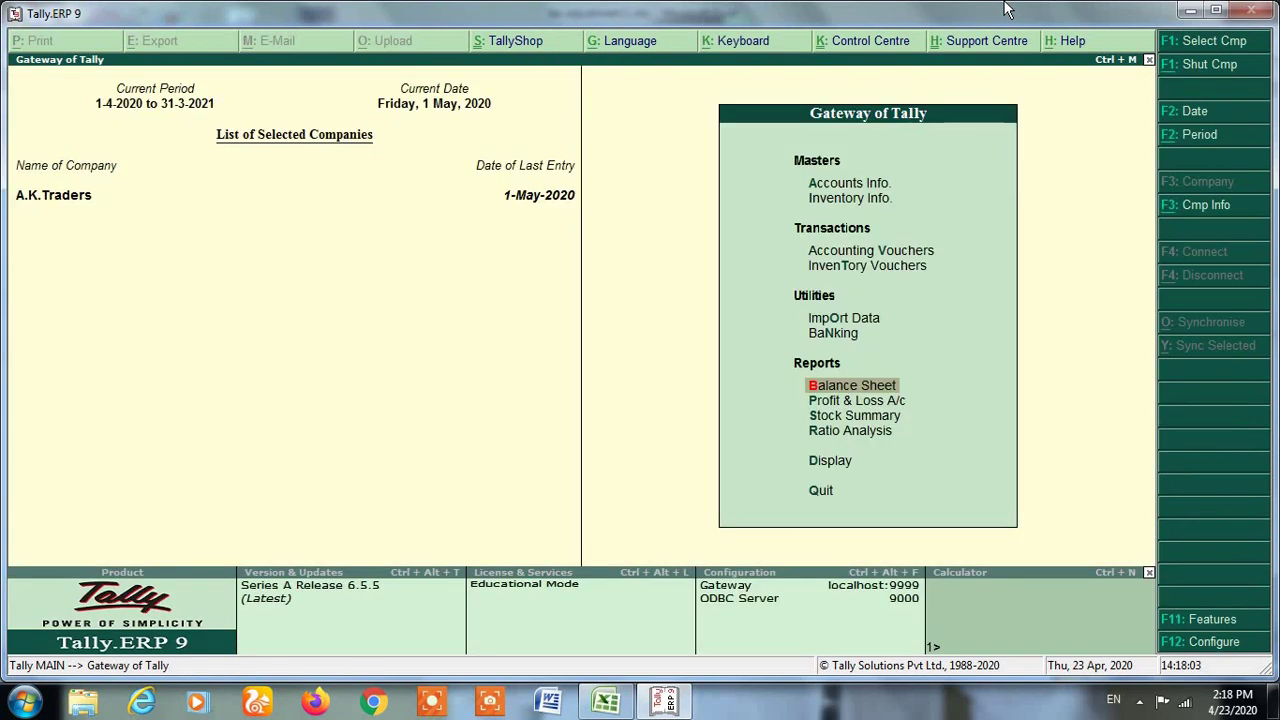
{"action": "key", "text": "alt+Tab"}
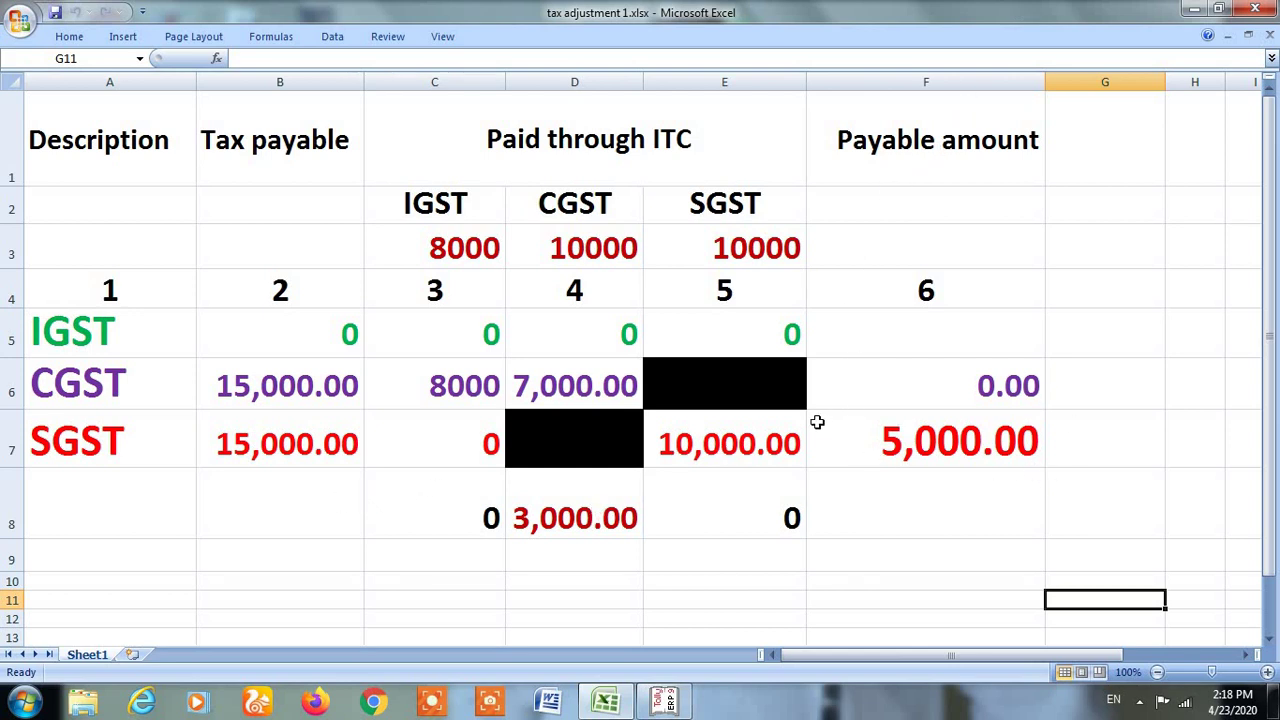
- Switch to Tally and start a payment voucher dated 1-May-2020 with Cash as the paying account
{"action": "key", "text": "alt"}
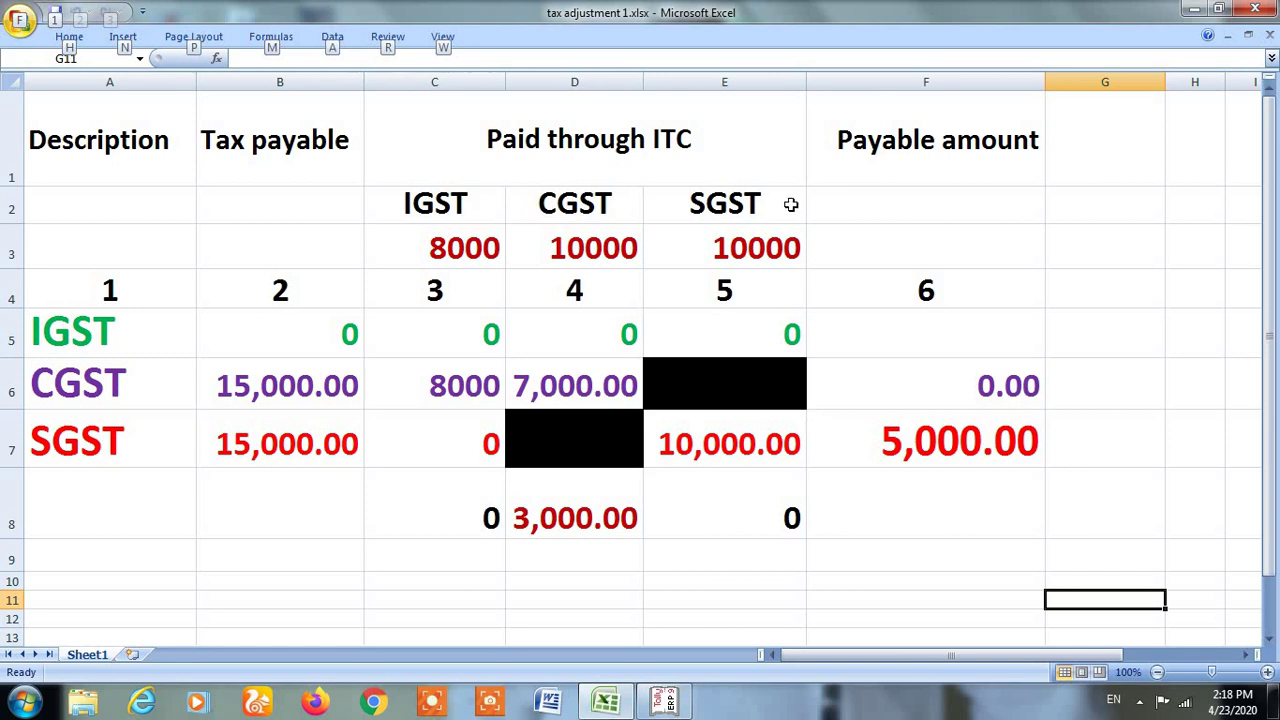
{"action": "key", "text": "alt+Tab"}
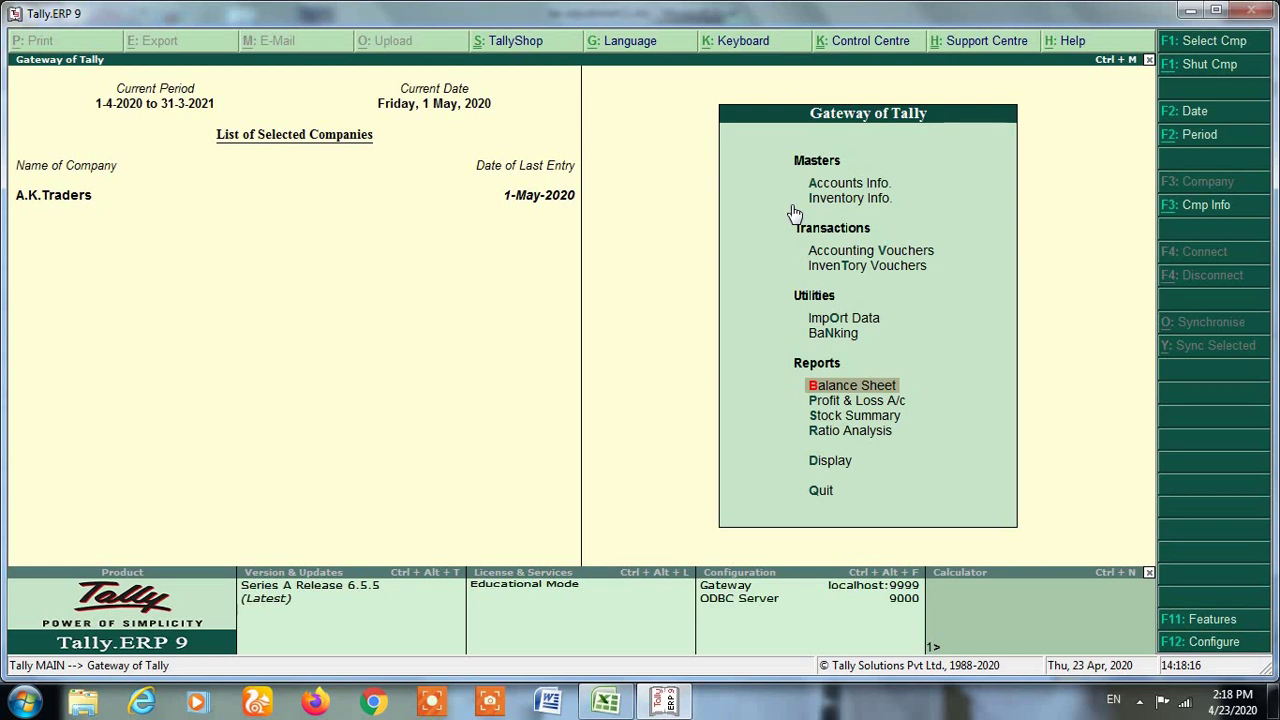
{"action": "key", "text": "v"}
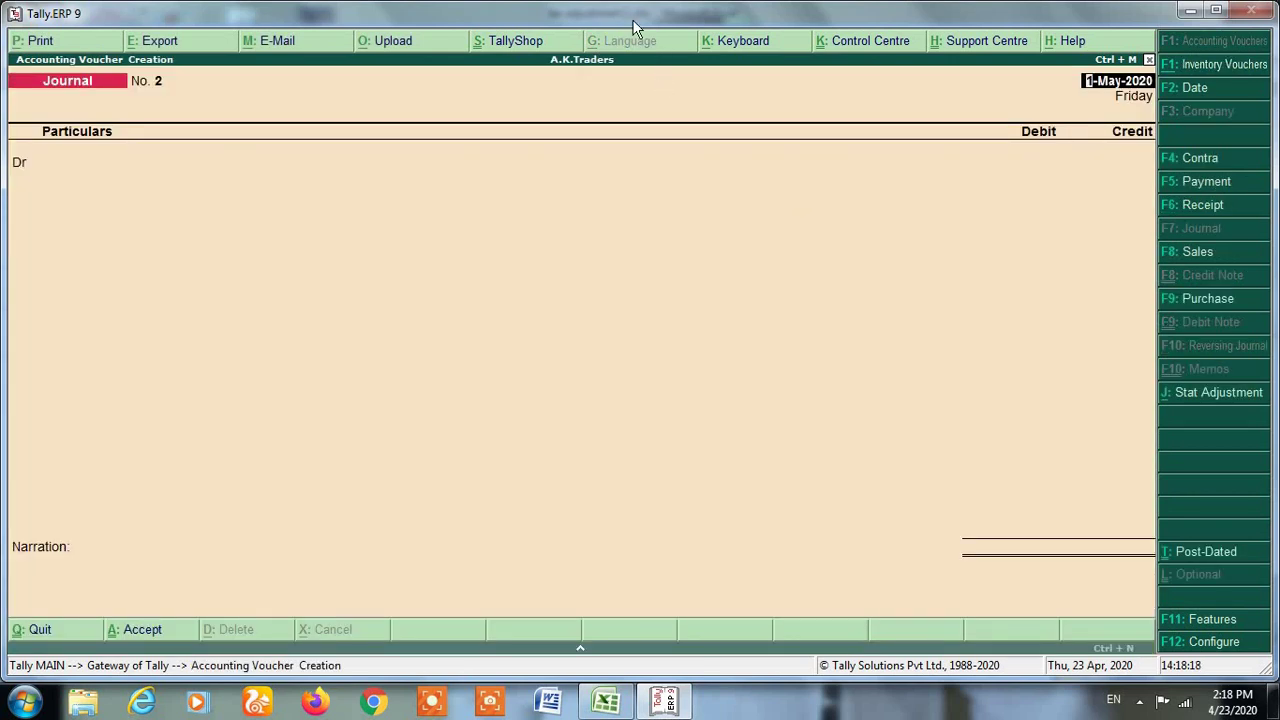
{"action": "key", "text": "F5"}
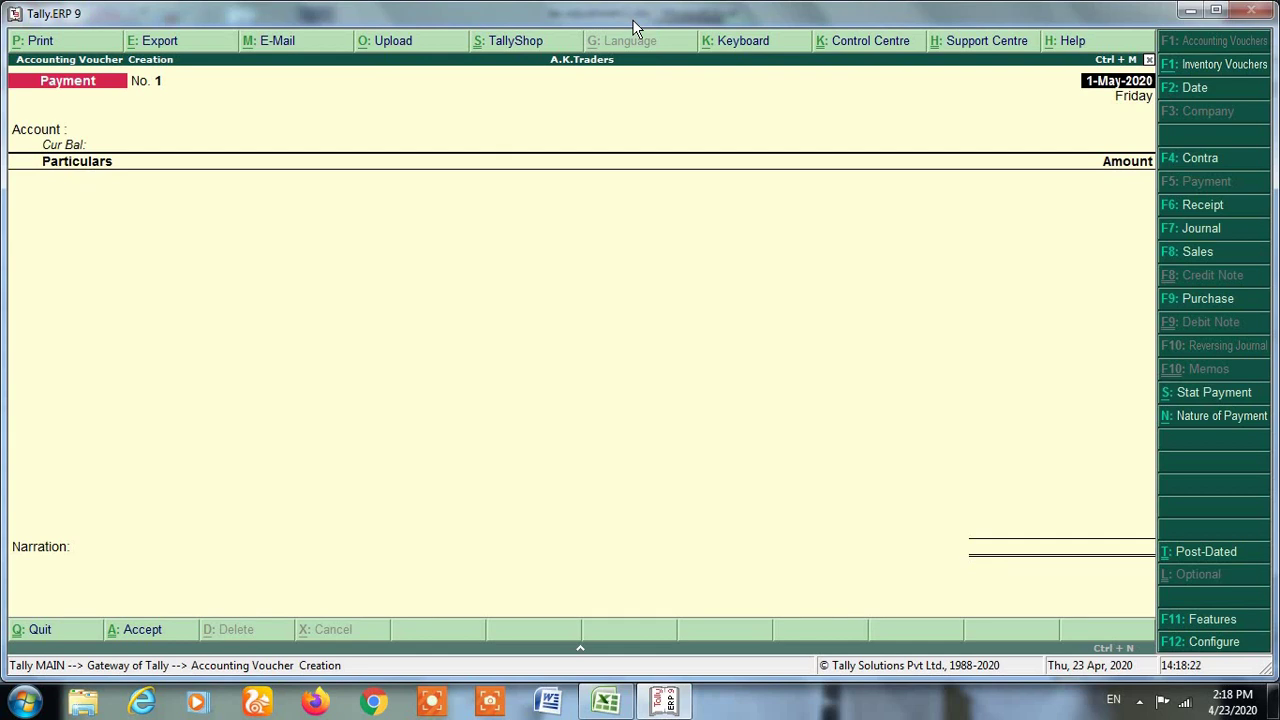
{"action": "key", "text": "Return"}
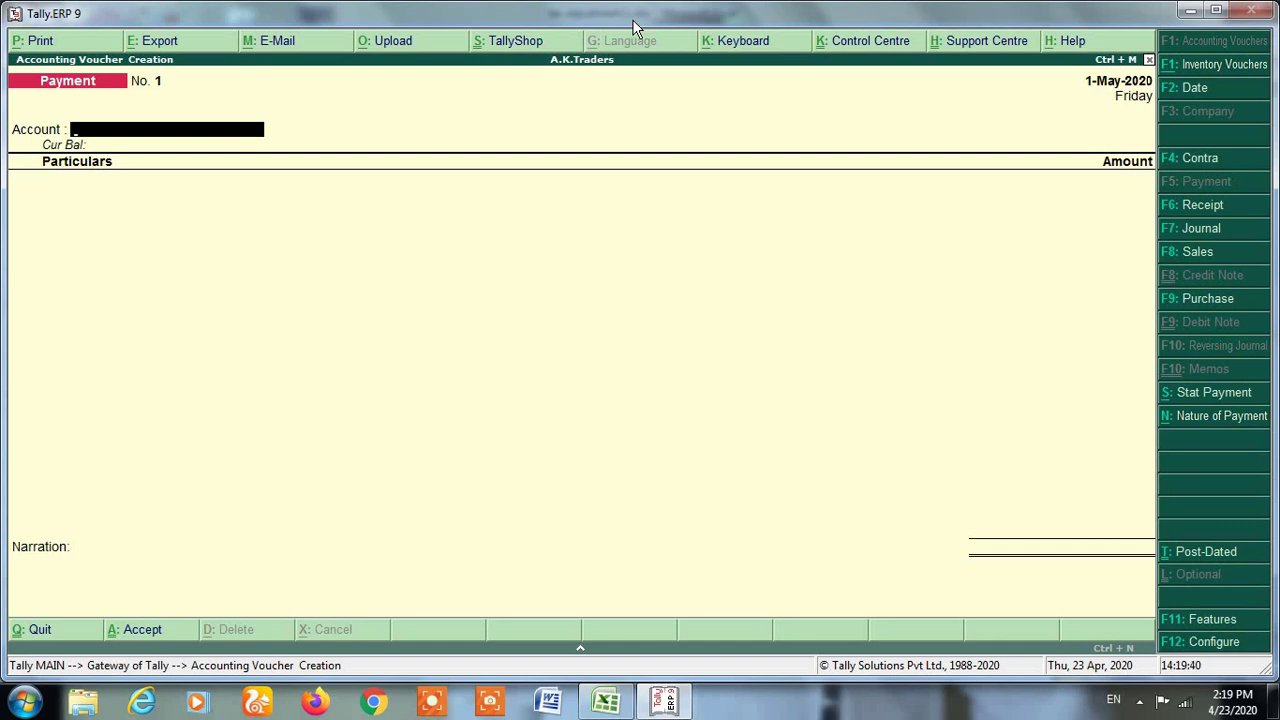
{"action": "type", "text": "Cas"}
{"action": "key", "text": "Return"}
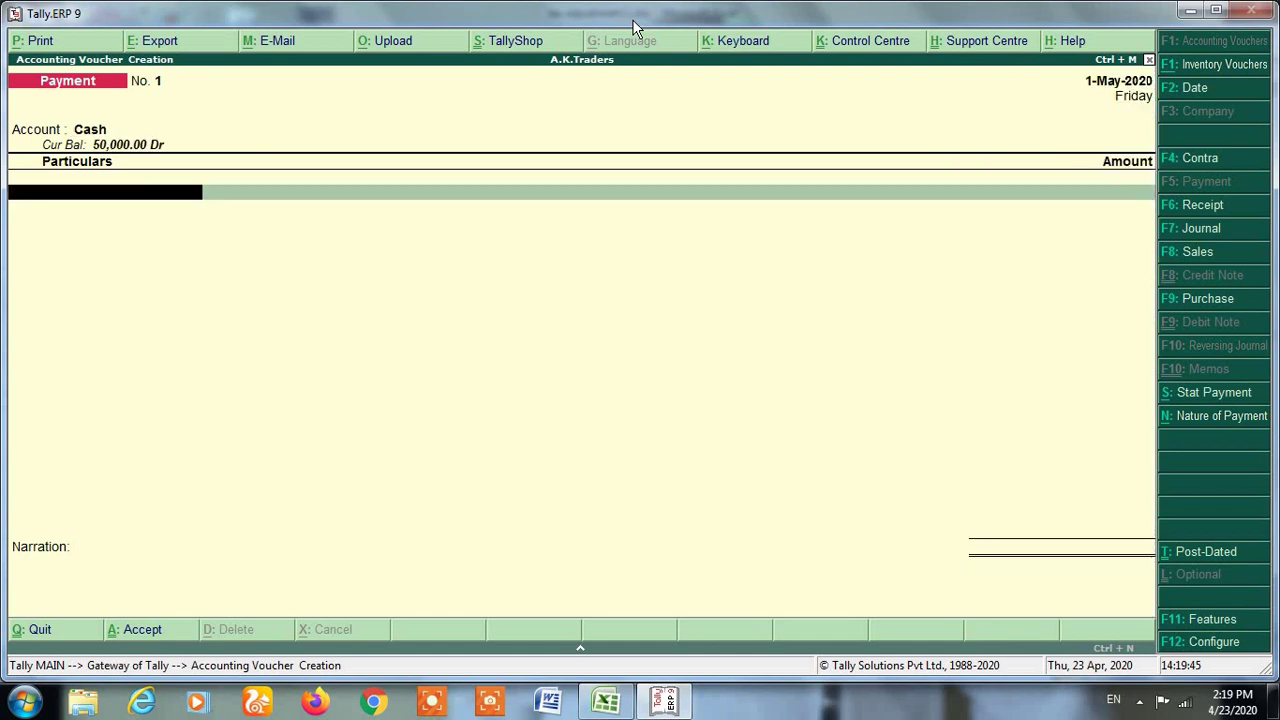
- Enter Sgst with an amount of 5,000 in the payment voucher and save it without a narration
{"action": "type", "text": "Sg"}
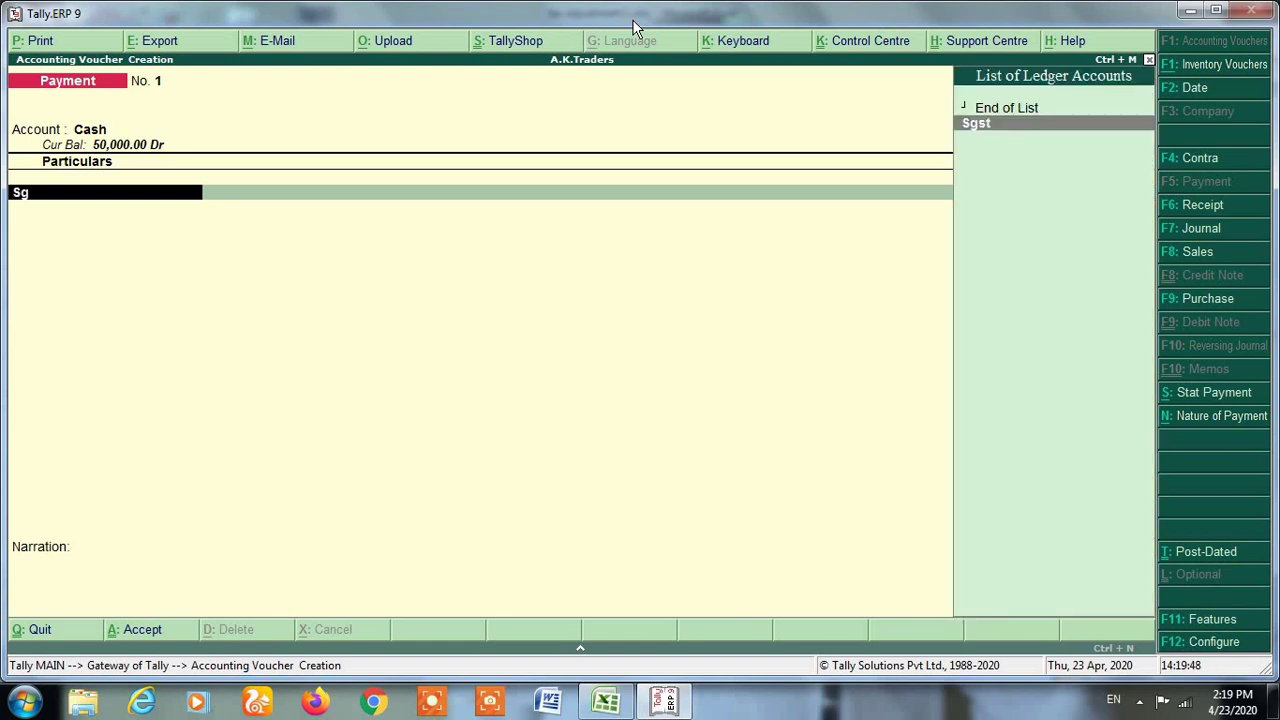
{"action": "key", "text": "Return"}
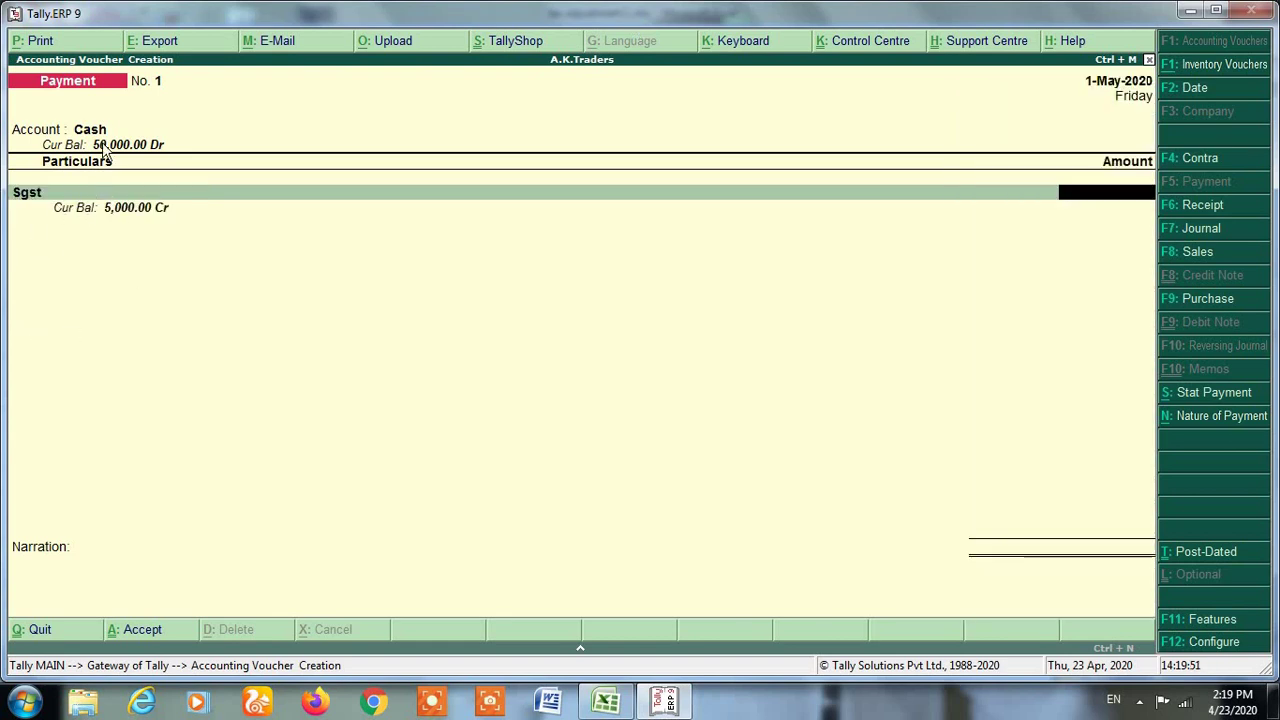
{"action": "type", "text": "5,00"}
{"action": "type", "text": "000"}
{"action": "key", "text": "Return"}
{"action": "key", "text": "Return"}
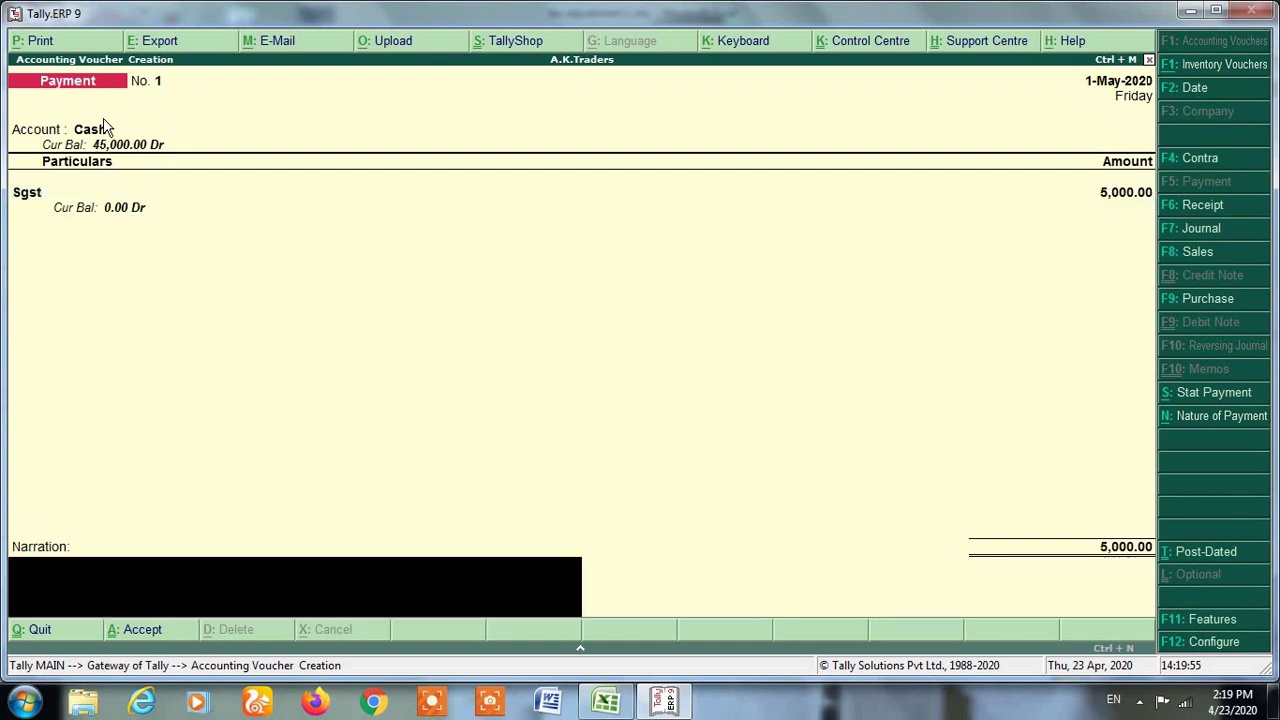
{"action": "key", "text": "Return"}
{"action": "key", "text": "Return"}
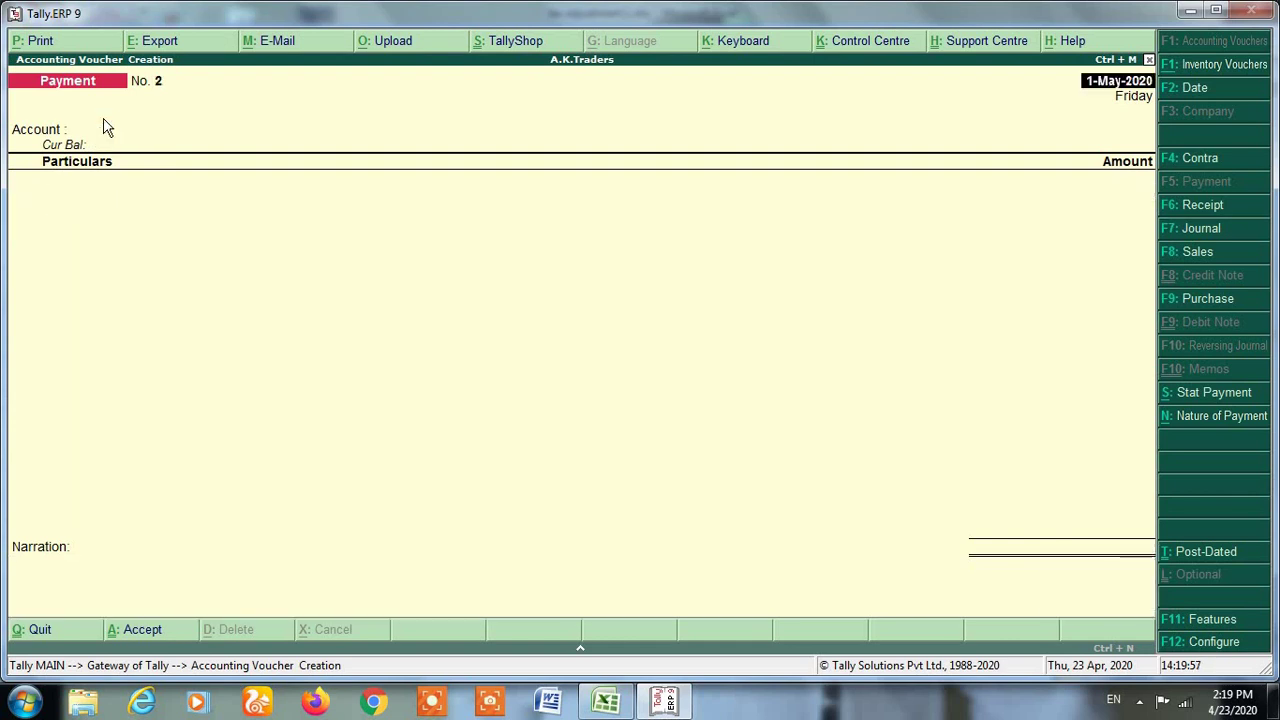
- Leave voucher entry for the Gateway of Tally and check the set-off table in Excel before returning to Tally
{"action": "key", "text": "Escape"}
{"action": "key", "text": "Escape"}
{"action": "key", "text": "Return"}
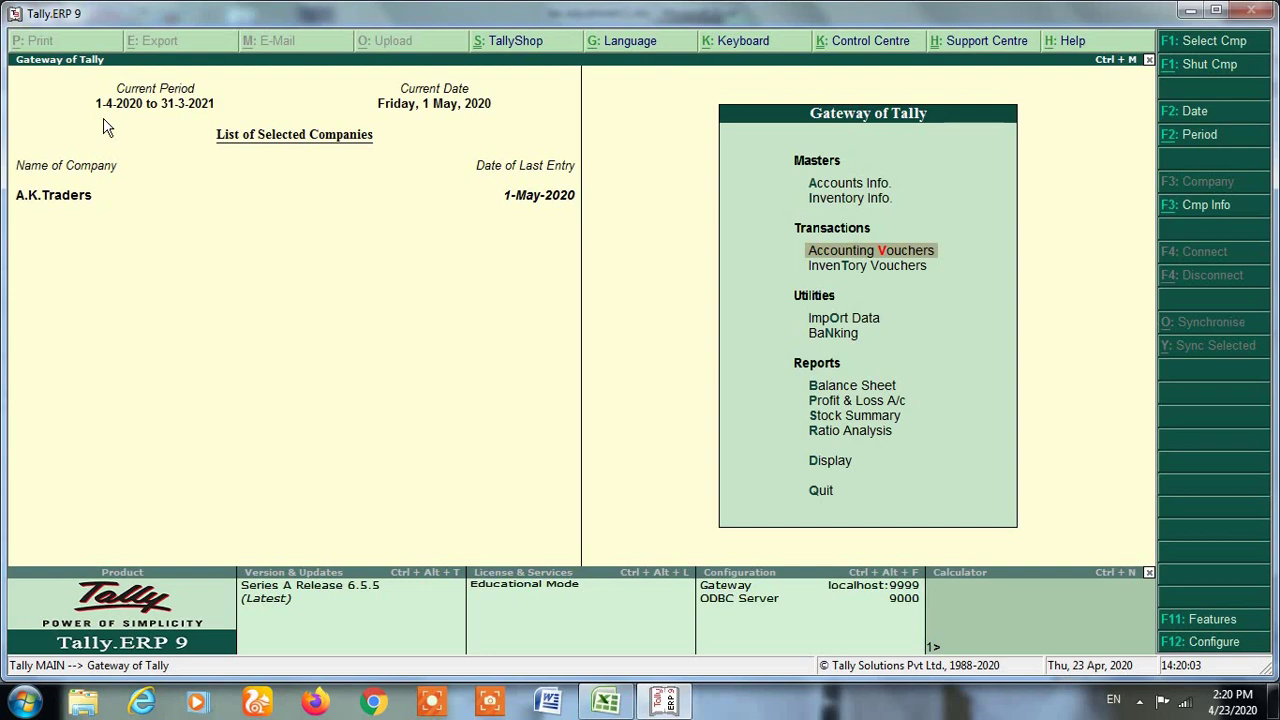
{"action": "key", "text": "alt+Tab"}
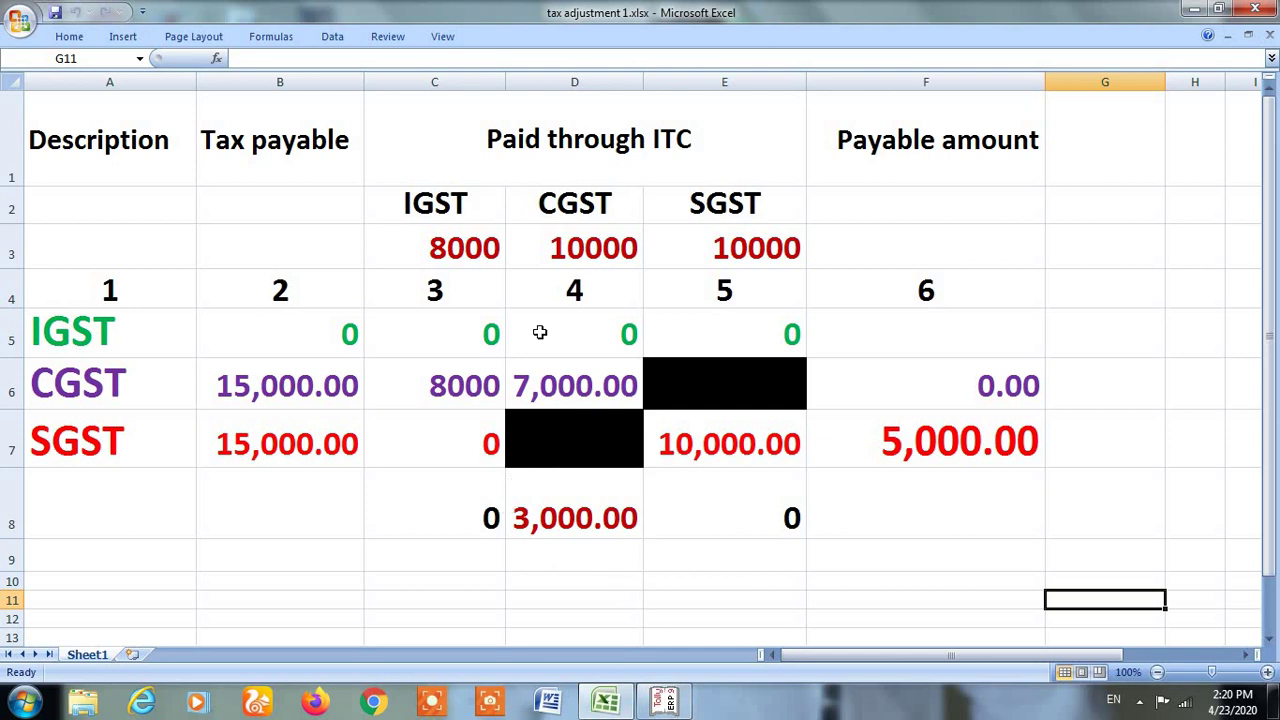
{"action": "key", "text": "alt+Tab"}
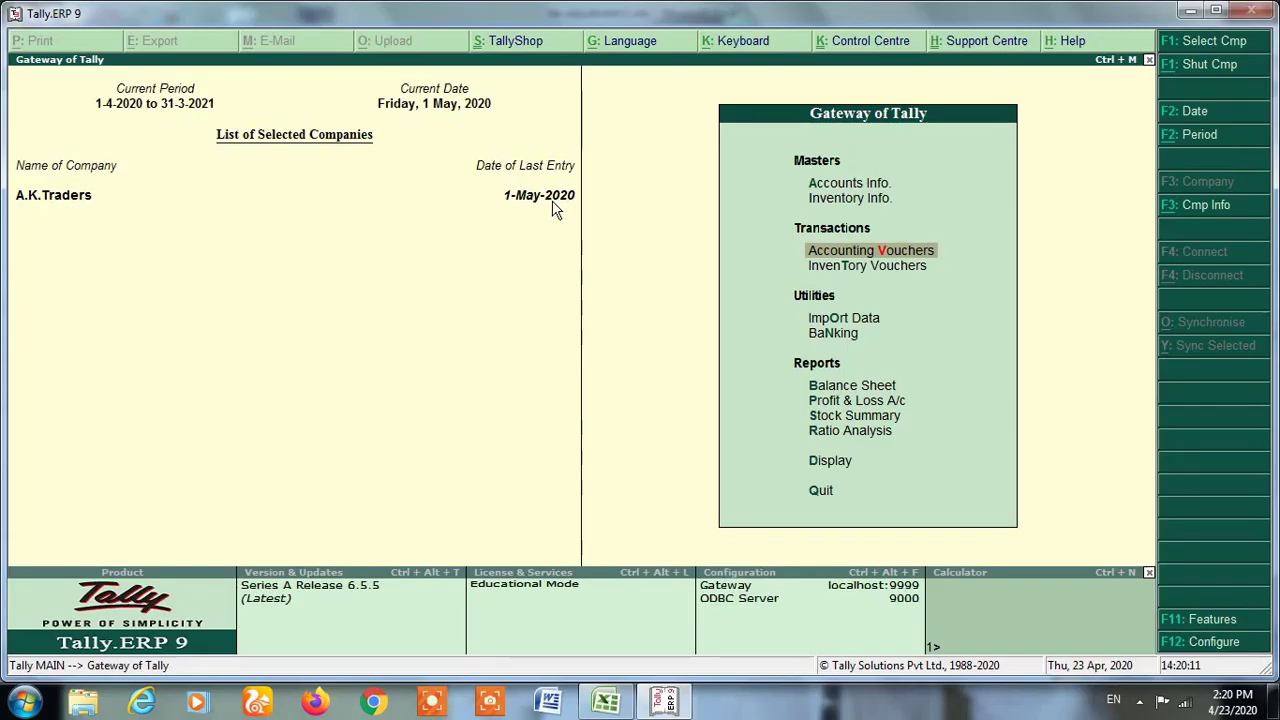
- Open the Duties & Taxes group summary from the detailed Balance Sheet to check the remaining Cgst balance
{"action": "key", "text": "b"}
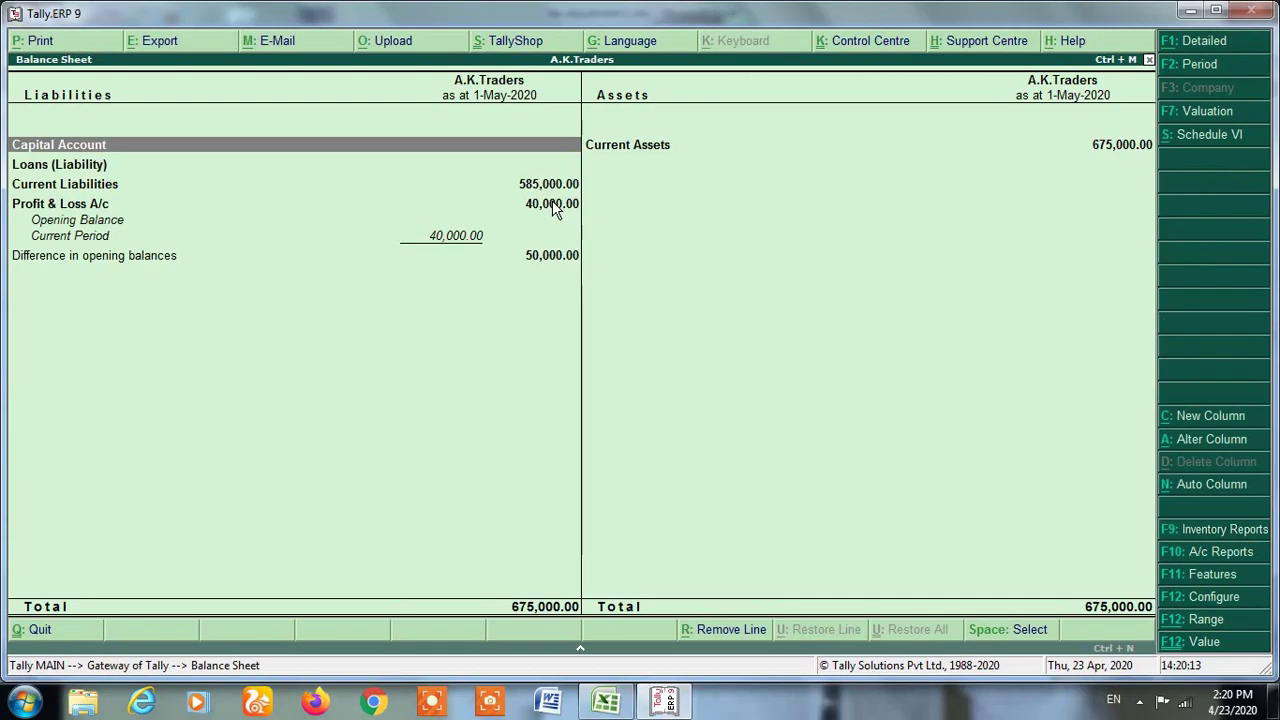
{"action": "key", "text": "alt+F1"}
{"action": "key", "text": "Down"}
{"action": "key", "text": "Down"}
{"action": "key", "text": "Down"}
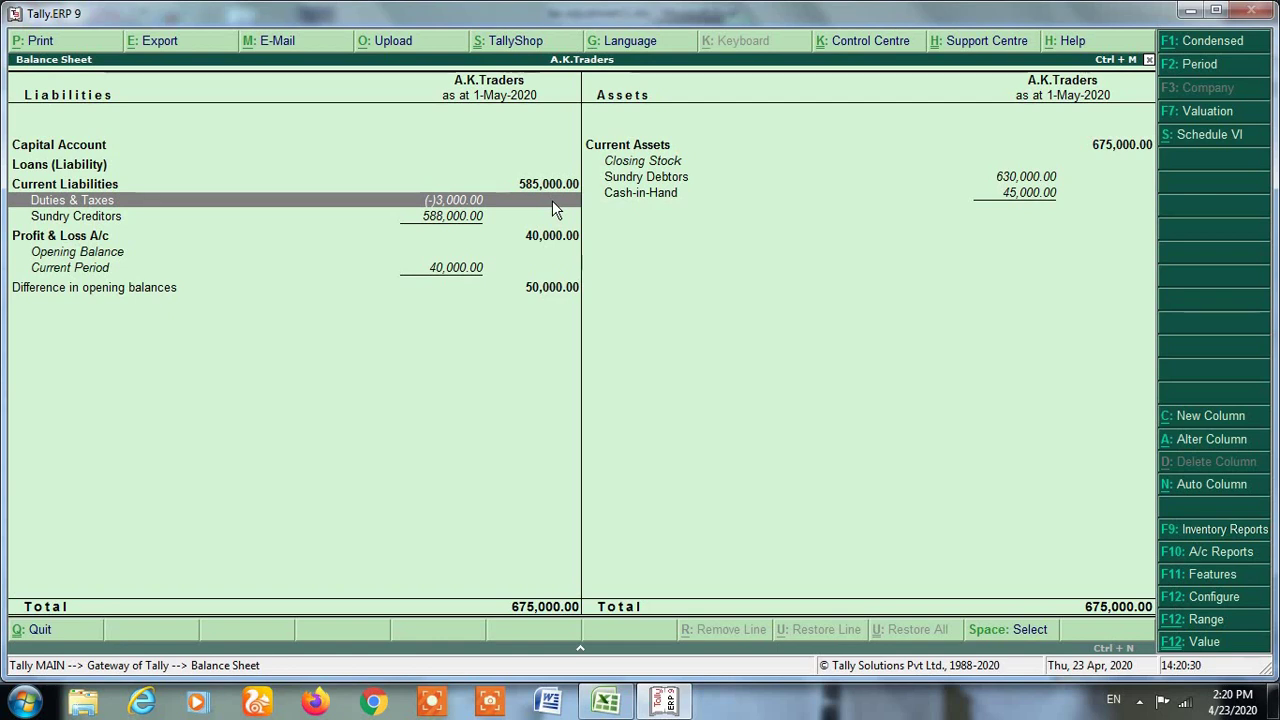
{"action": "key", "text": "Return"}
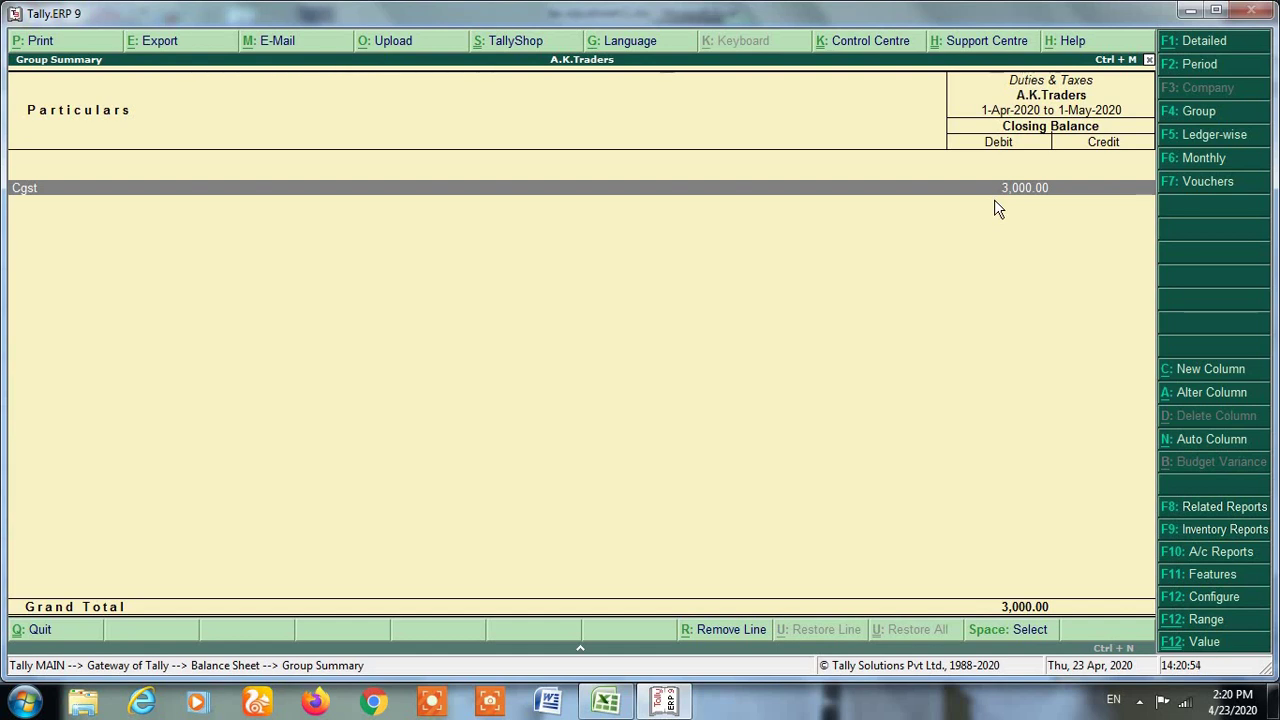
- Compare the Cgst balance with the set-off table in Excel, and close Tally's reports back to the Gateway
{"action": "key", "text": "alt+Tab"}
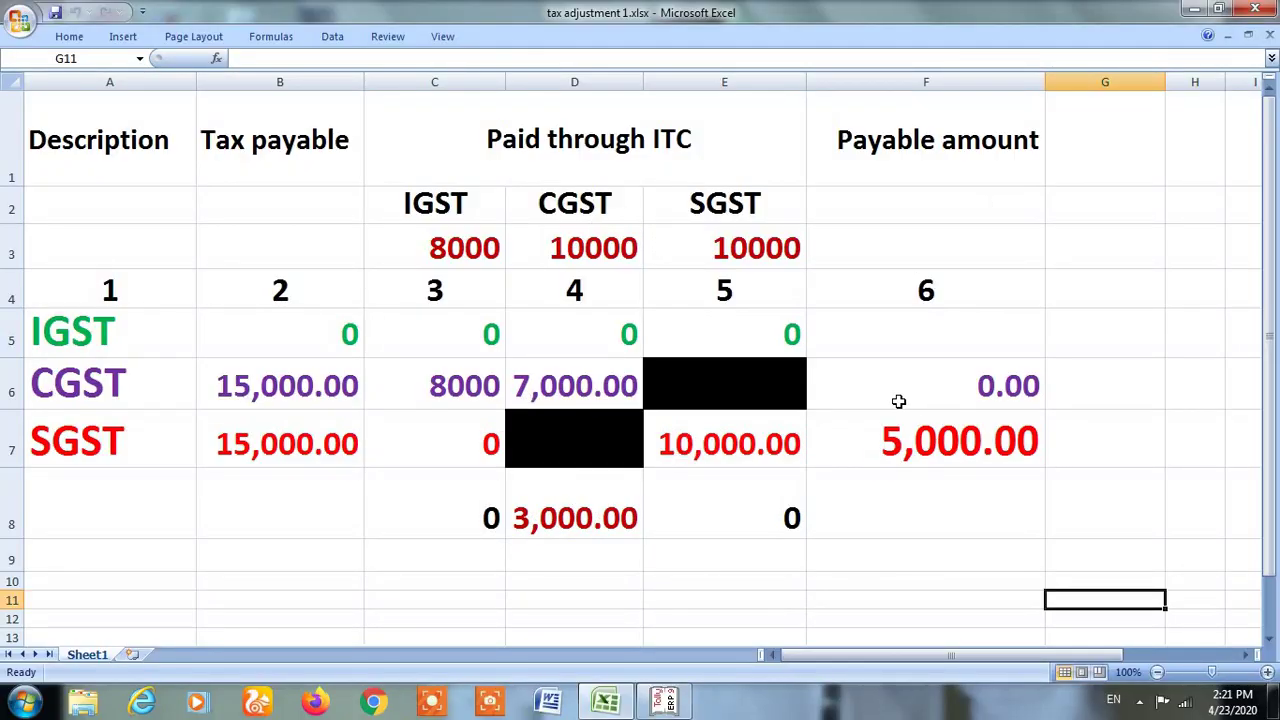
{"action": "left_click", "coordinate": [663, 703]}
{"action": "key", "text": "Escape"}
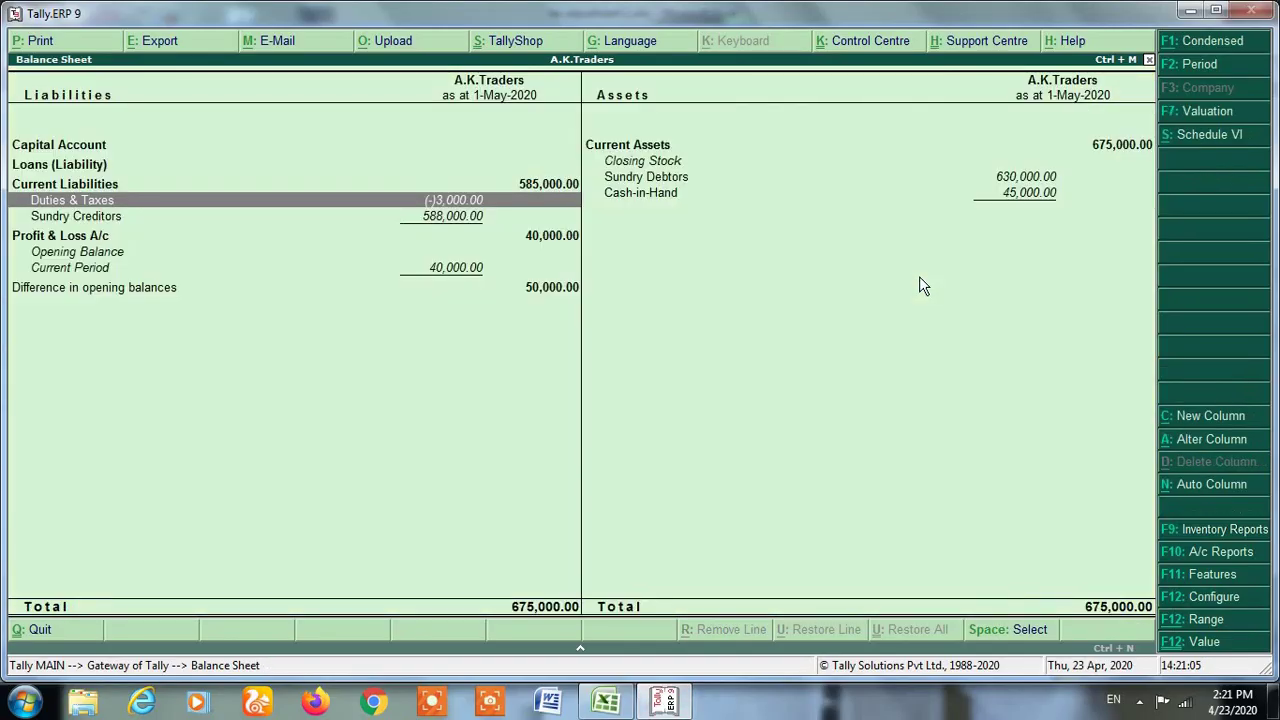
{"action": "key", "text": "Escape"}
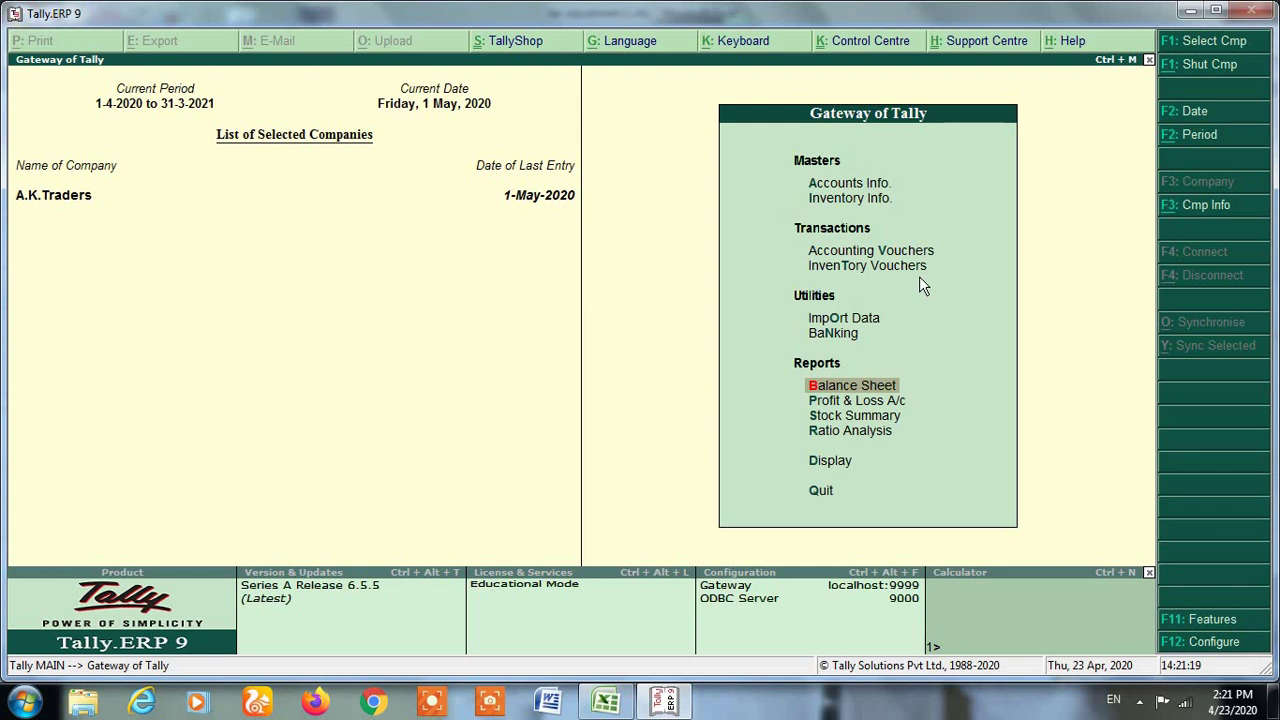
- Reopen the detailed Balance Sheet and drill into Duties & Taxes to review the Cgst closing balance
{"action": "key", "text": "Return"}
{"action": "key", "text": "alt+F1"}
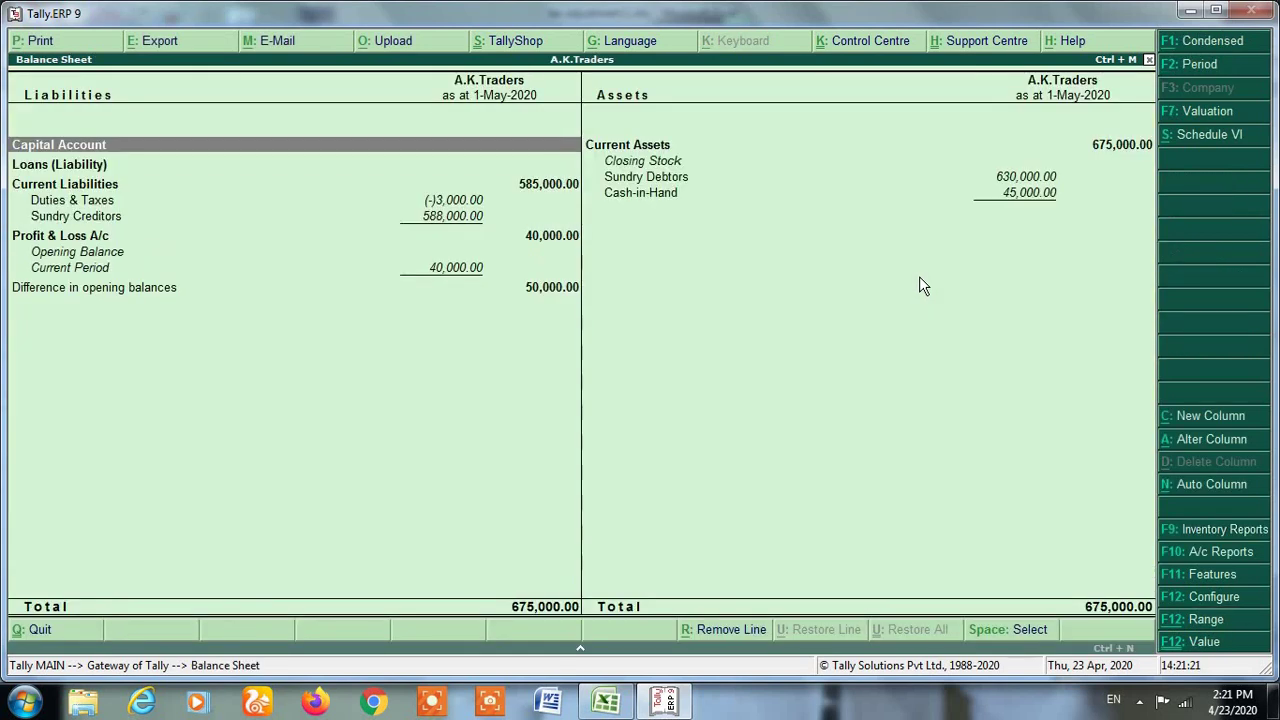
{"action": "key", "text": "Down"}
{"action": "key", "text": "Down"}
{"action": "key", "text": "Down"}
{"action": "key", "text": "Return"}
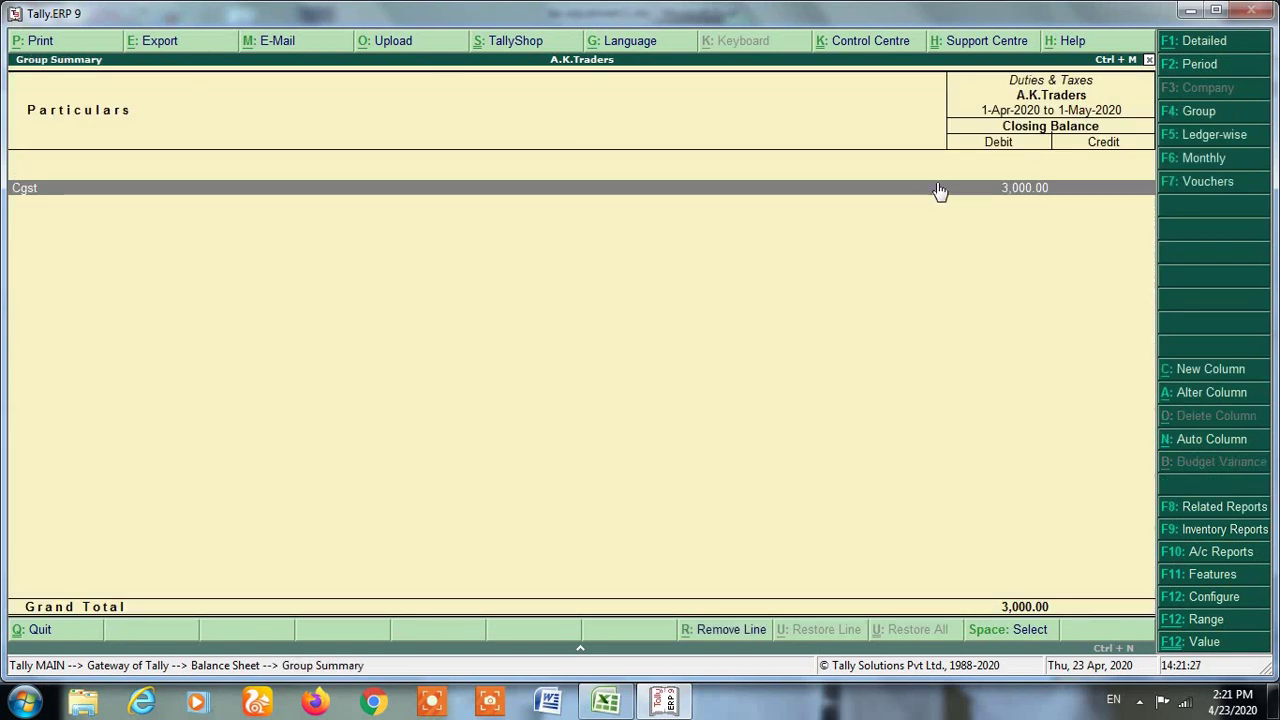
- Switch to Excel and close the tax adjustment workbook, then return Tally to its Gateway
{"action": "key", "text": "alt+Tab"}
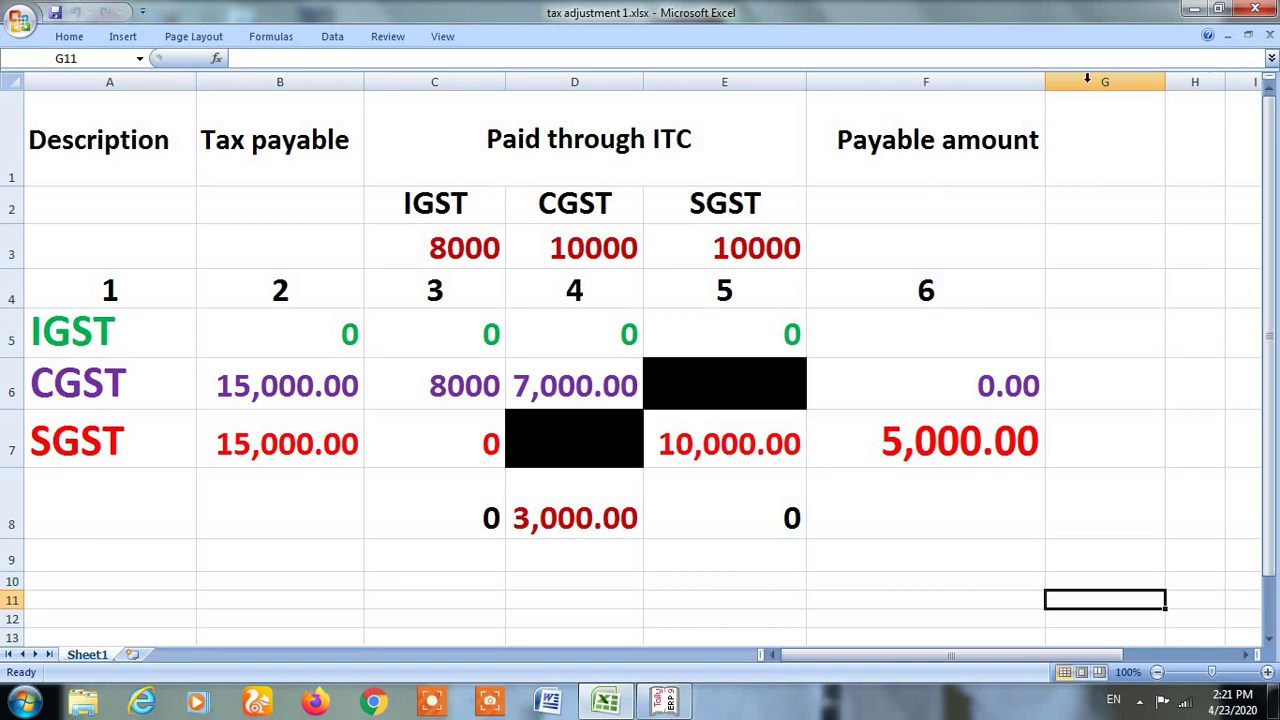
{"action": "left_click", "coordinate": [1252, 9]}
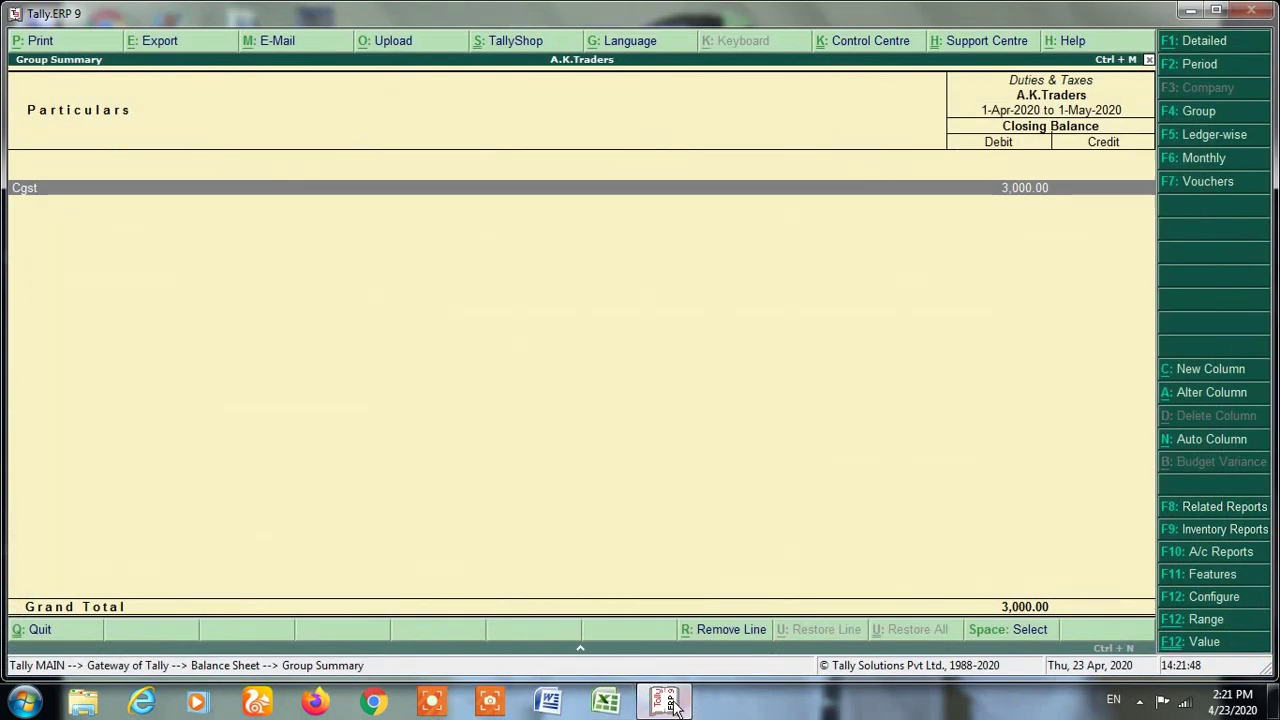
{"action": "key", "text": "Escape"}
{"action": "mouse_move", "coordinate": [668, 705]}
{"action": "key", "text": "Escape"}
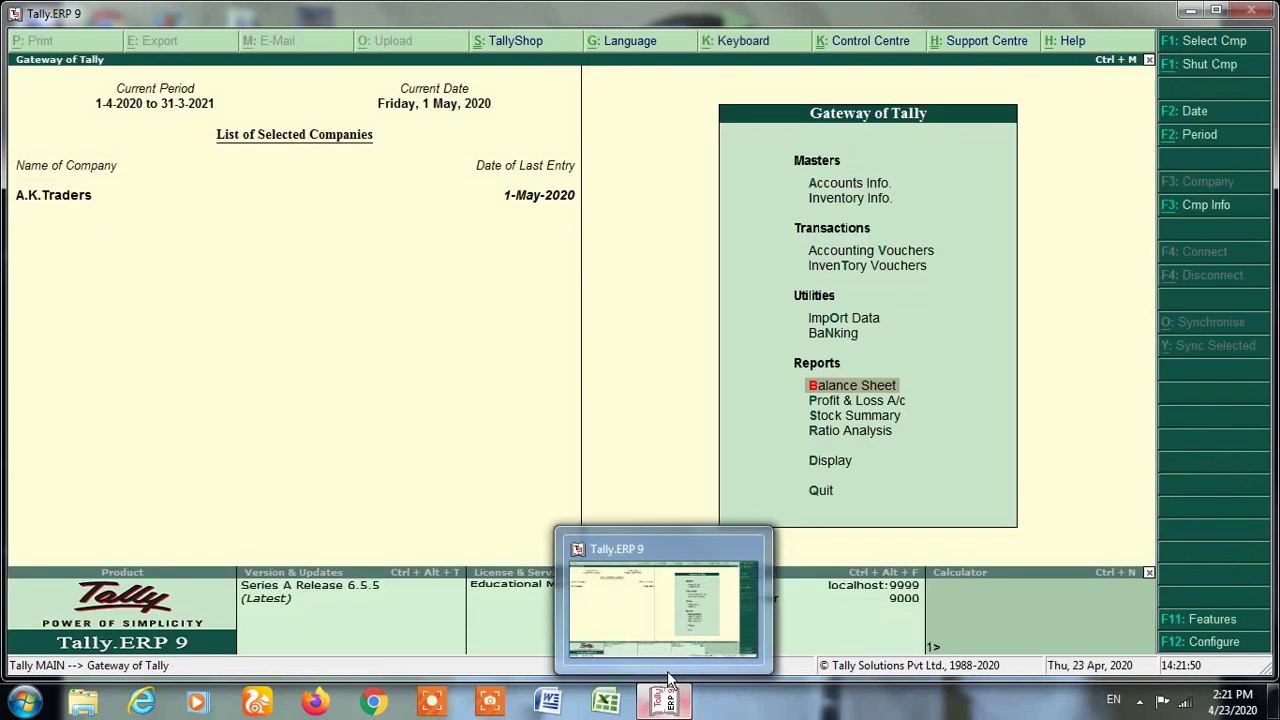
- Delete the Cgst journal and Sgst payment vouchers dated 1-5-2020 from the Day Book, and return to the Gateway of Tally
{"action": "key", "text": "d"}
{"action": "key", "text": "Down"}
{"action": "key", "text": "Return"}
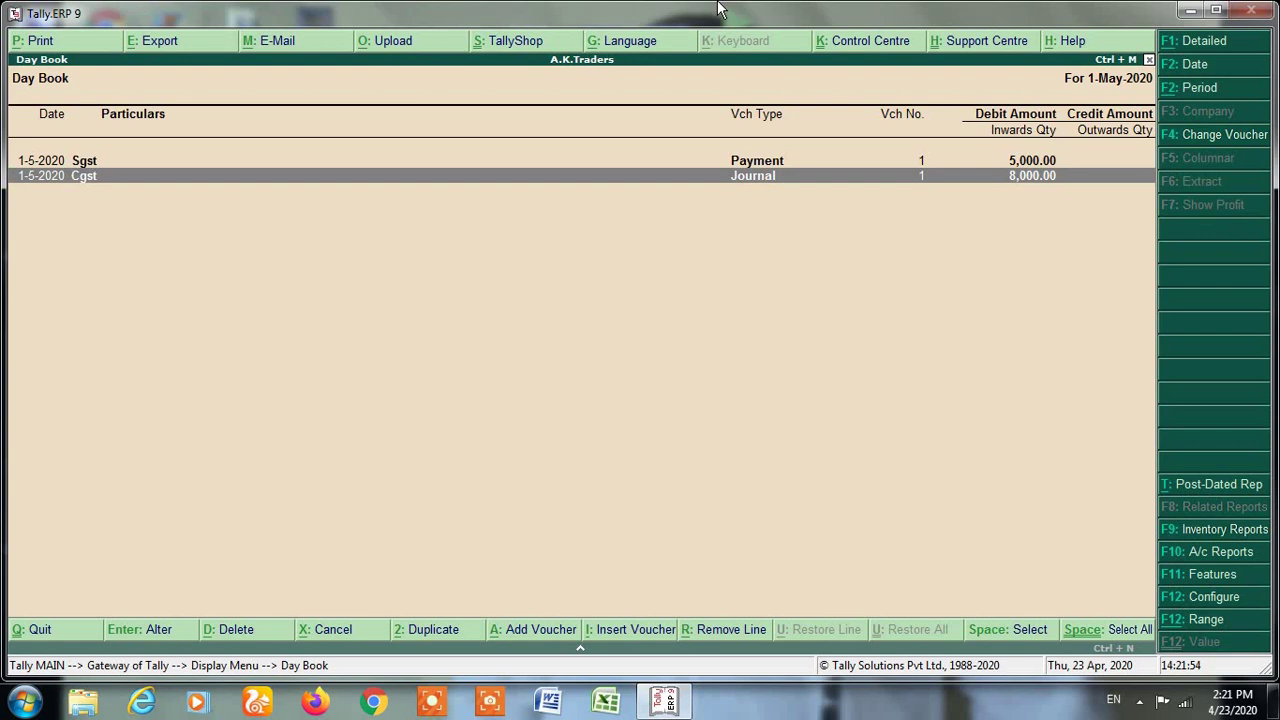
{"action": "key", "text": "Return"}
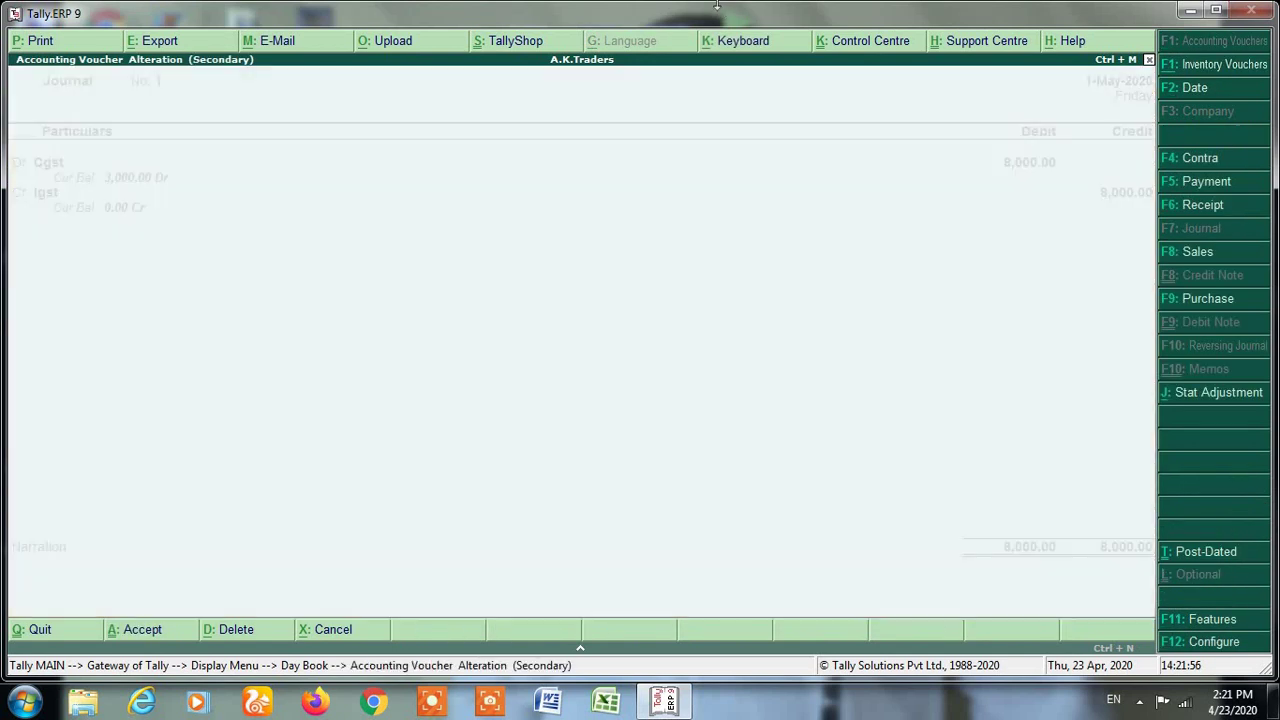
{"action": "key", "text": "alt+d"}
{"action": "key", "text": "y"}
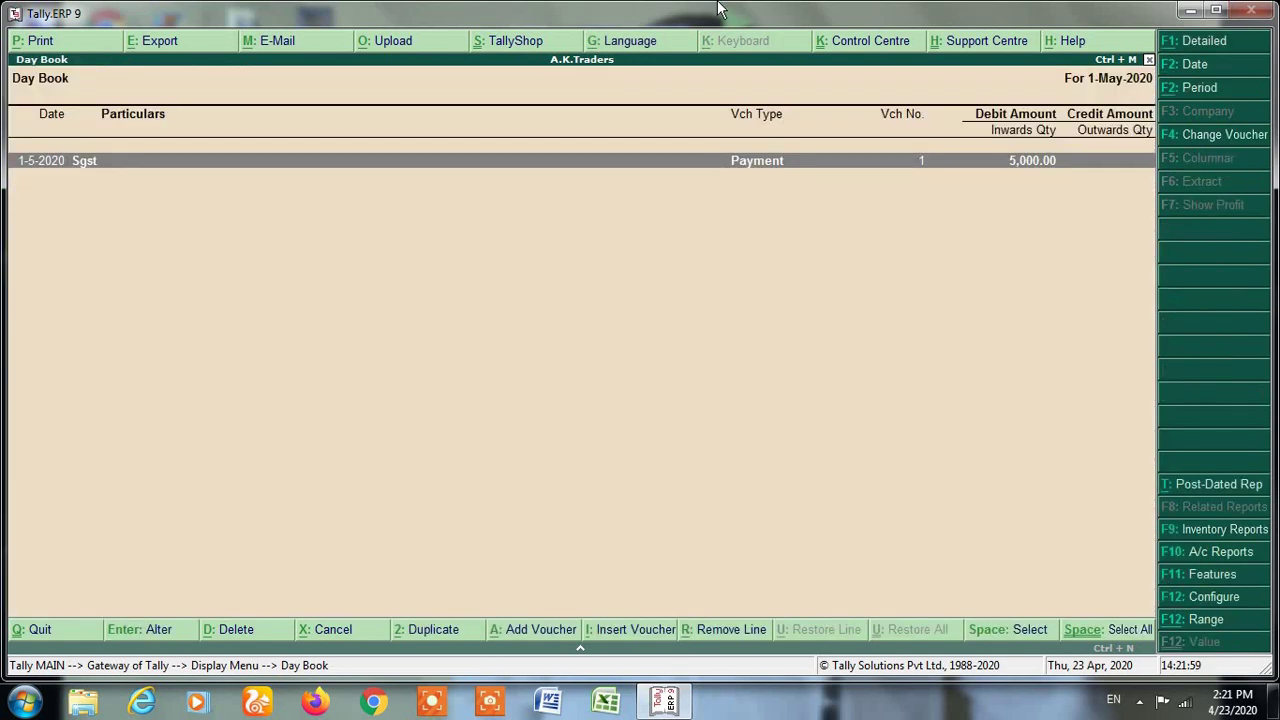
{"action": "key", "text": "alt+d"}
{"action": "key", "text": "y"}
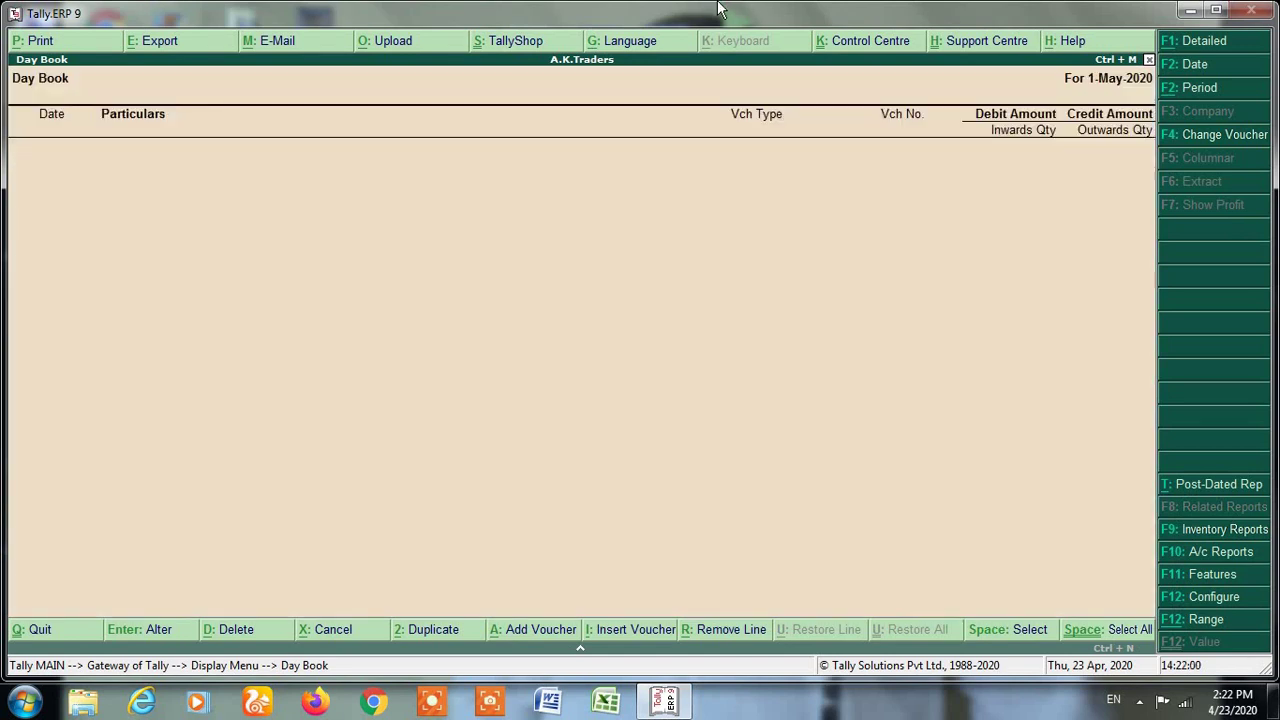
{"action": "key", "text": "Escape"}
{"action": "key", "text": "Escape"}
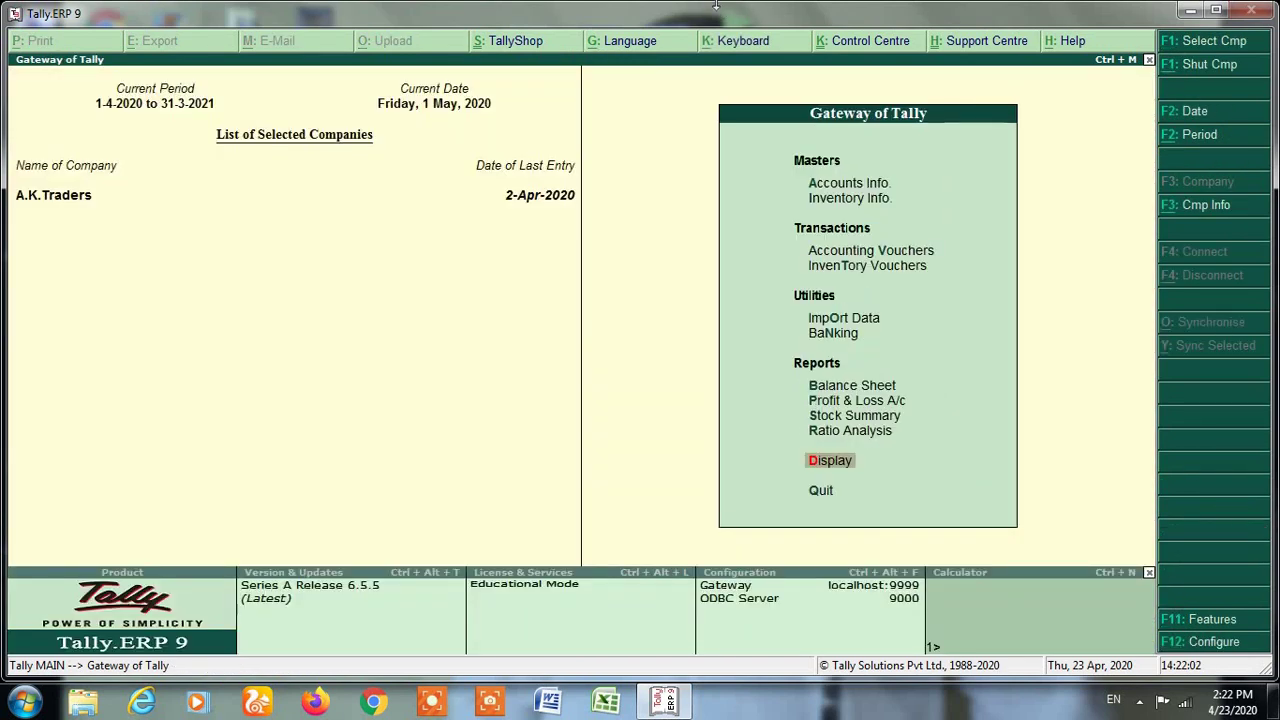
- Expand the Balance Sheet to detailed view and open the Duties & Taxes group summary as at 2-Apr-2020
{"action": "key", "text": "b"}
{"action": "key", "text": "alt+F1"}
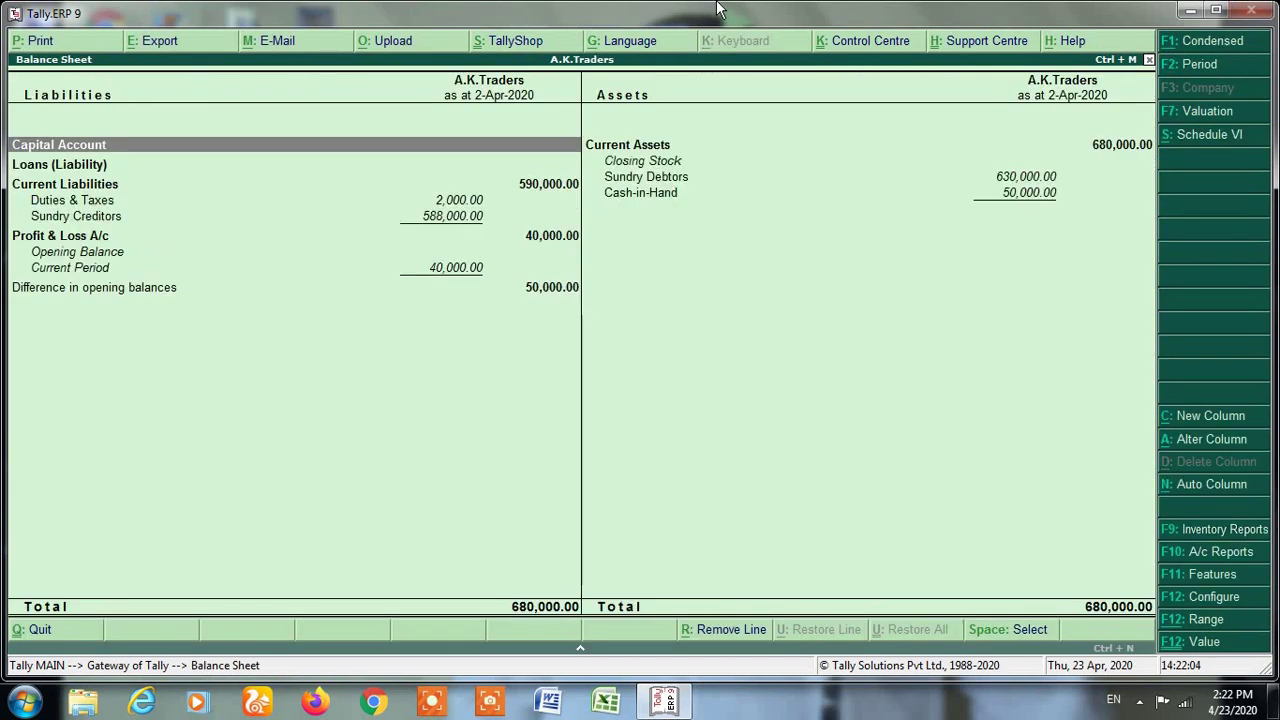
{"action": "key", "text": "Down"}
{"action": "key", "text": "Down"}
{"action": "key", "text": "Down"}
{"action": "key", "text": "Return"}
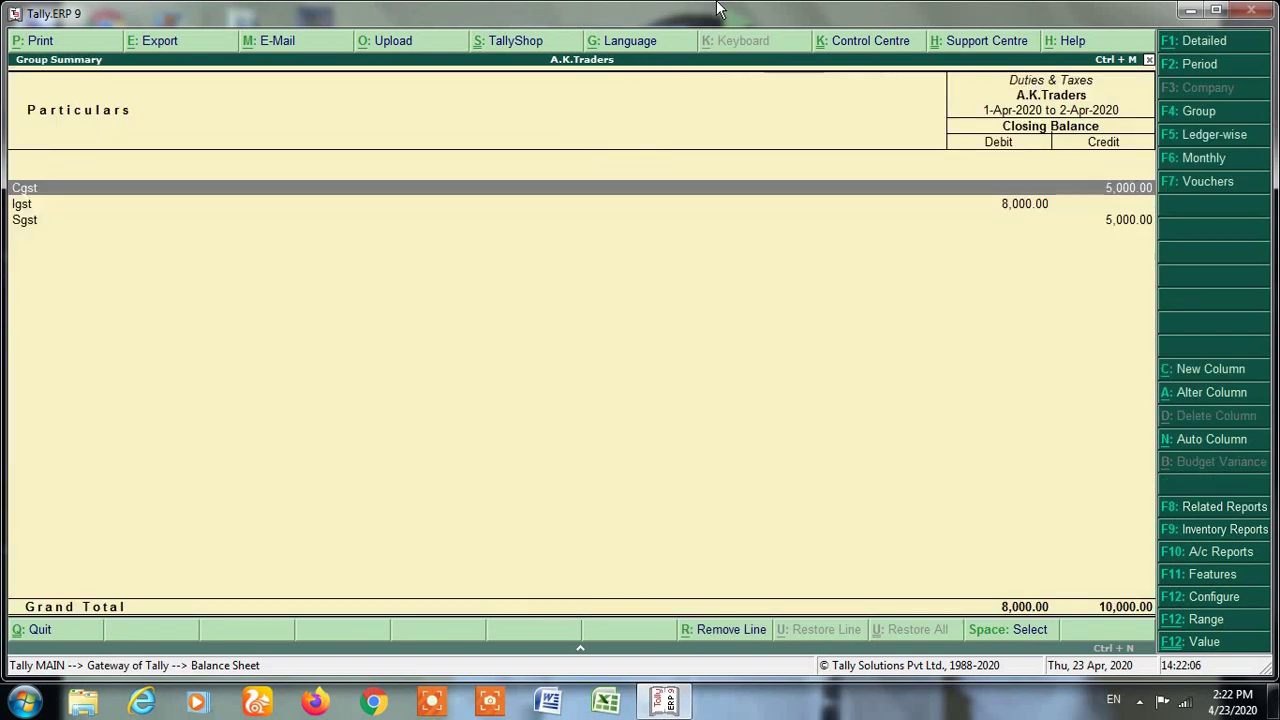
- Examine the Sgst and Igst lines of the Duties & Taxes summary, and close the reports back to the Gateway
{"action": "left_click", "coordinate": [1131, 226]}
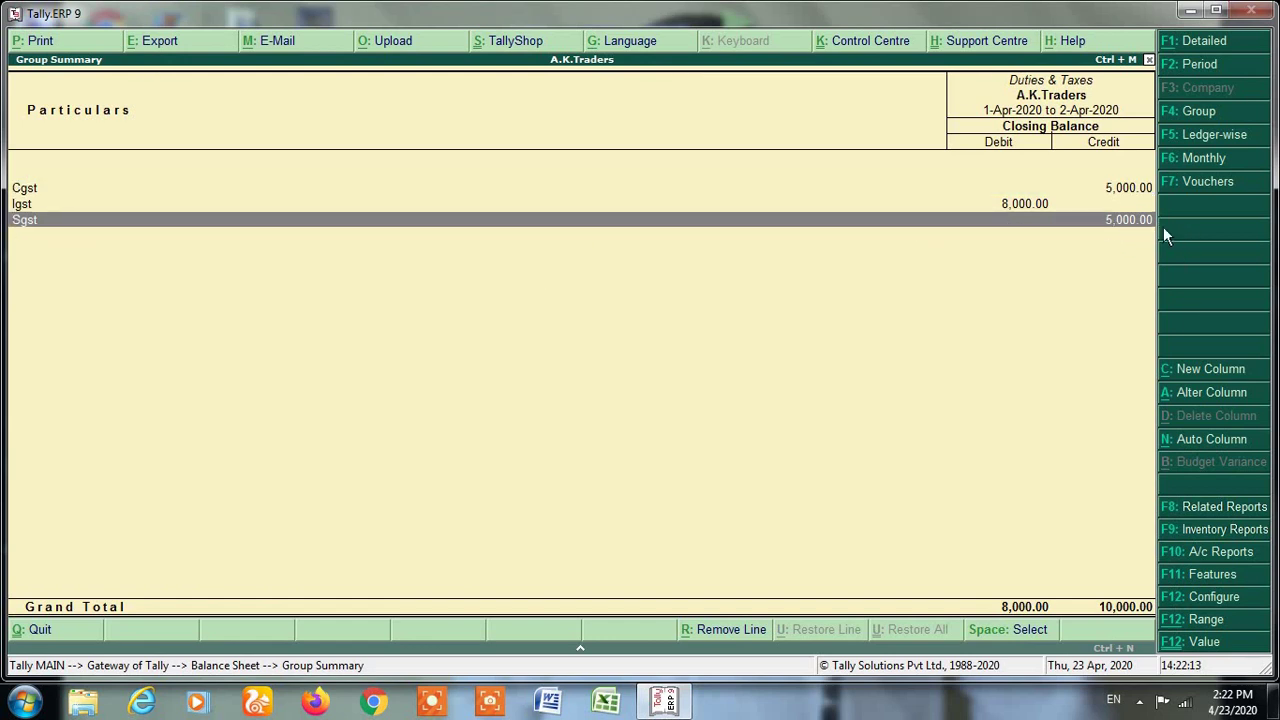
{"action": "left_click", "coordinate": [1026, 209]}
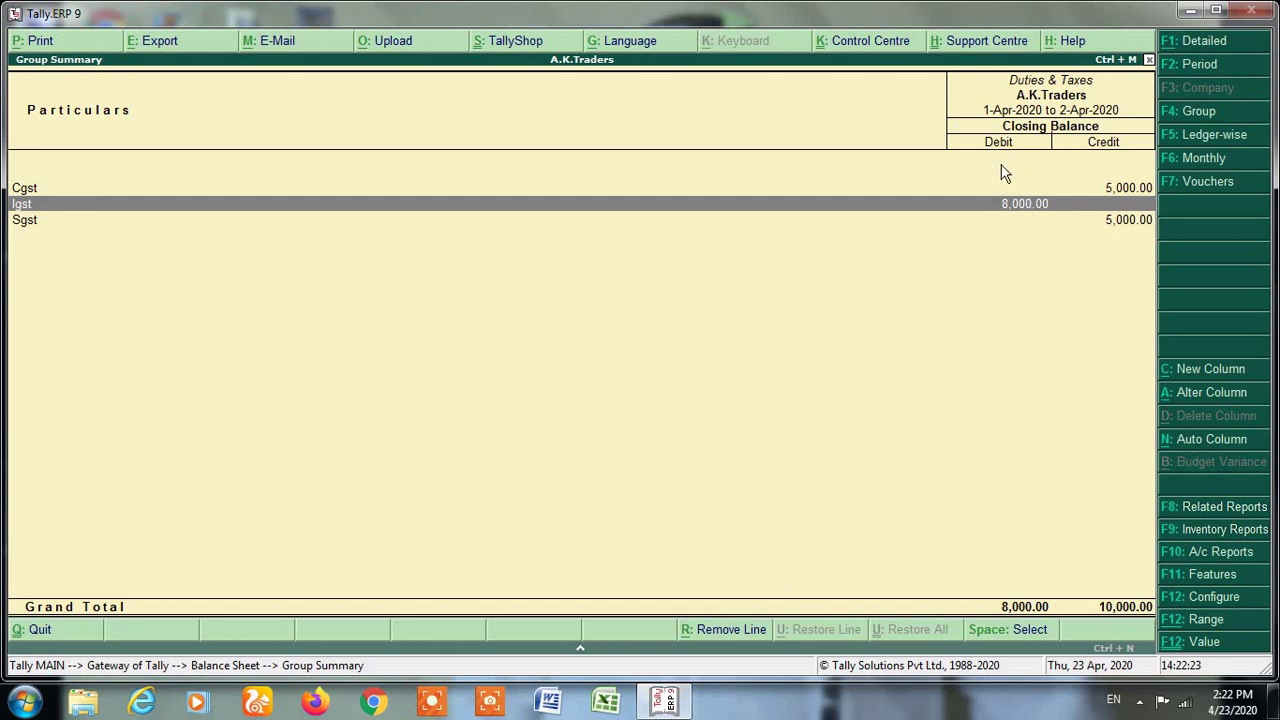
{"action": "key", "text": "Escape"}
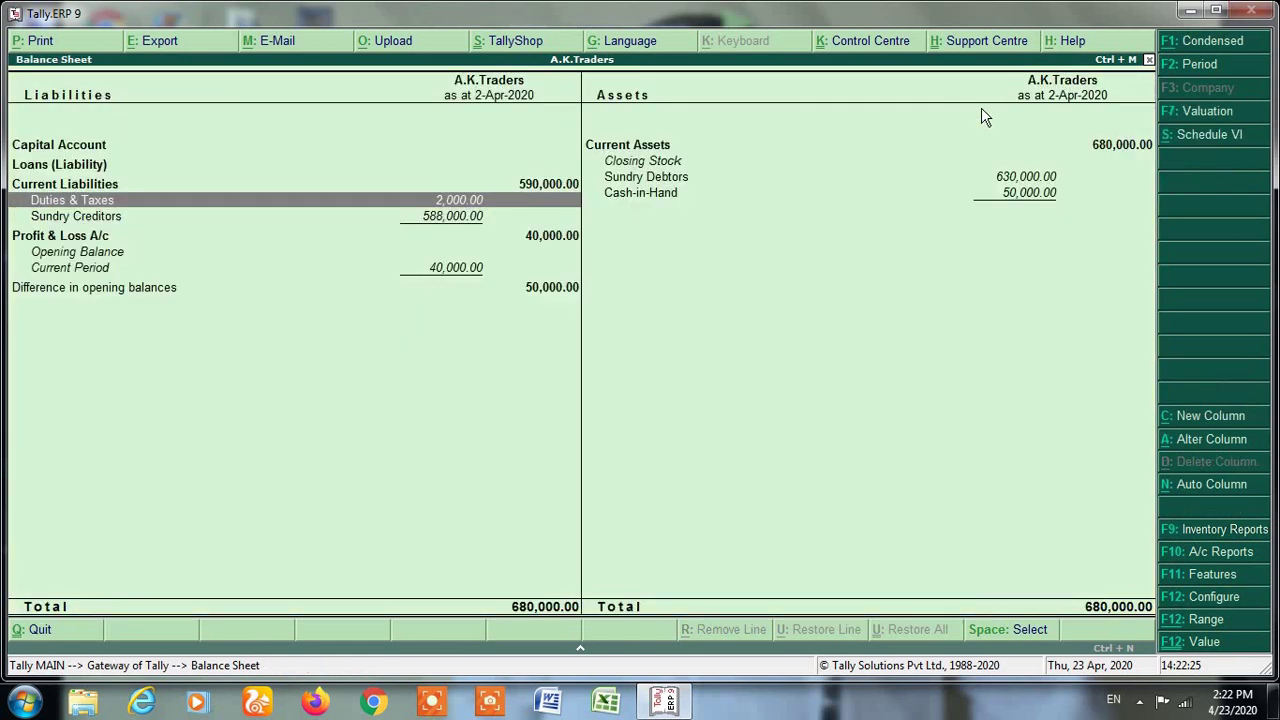
{"action": "key", "text": "Escape"}
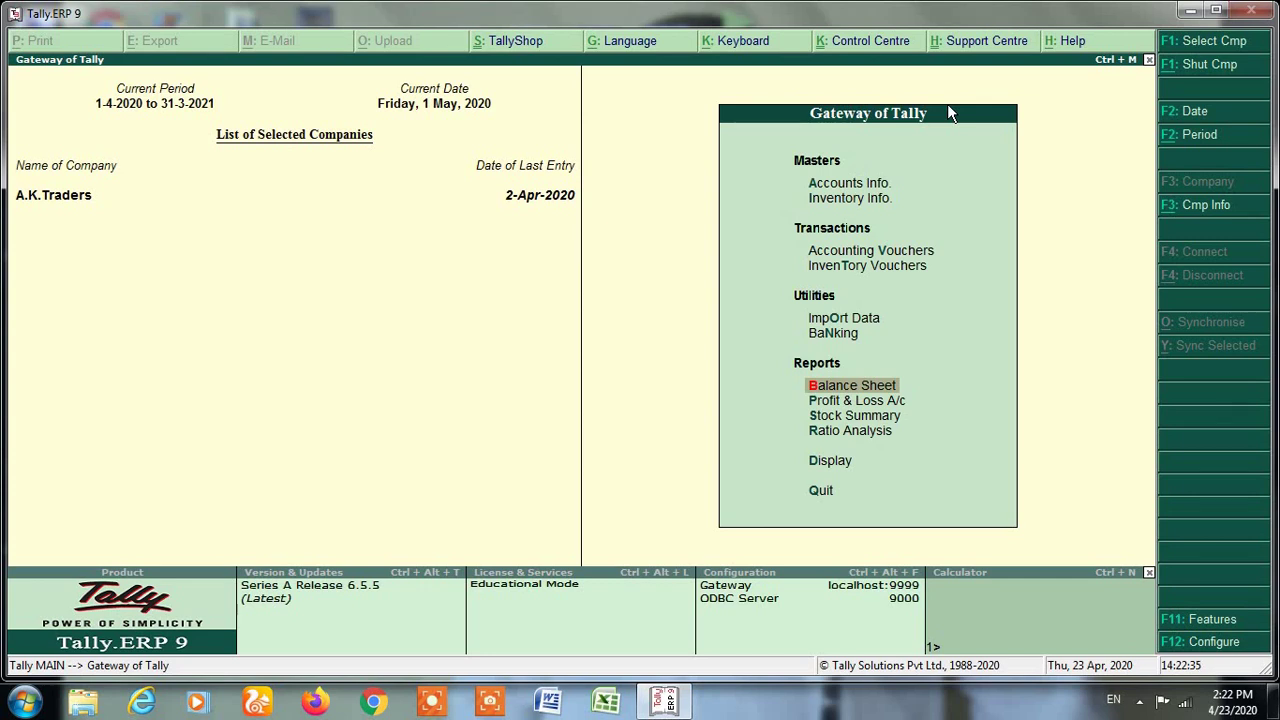
- Switch to Excel in a maximized window and open the recent workbook tax adjustment.xlsx to review the ITC set-off table
{"action": "left_click", "coordinate": [609, 705]}
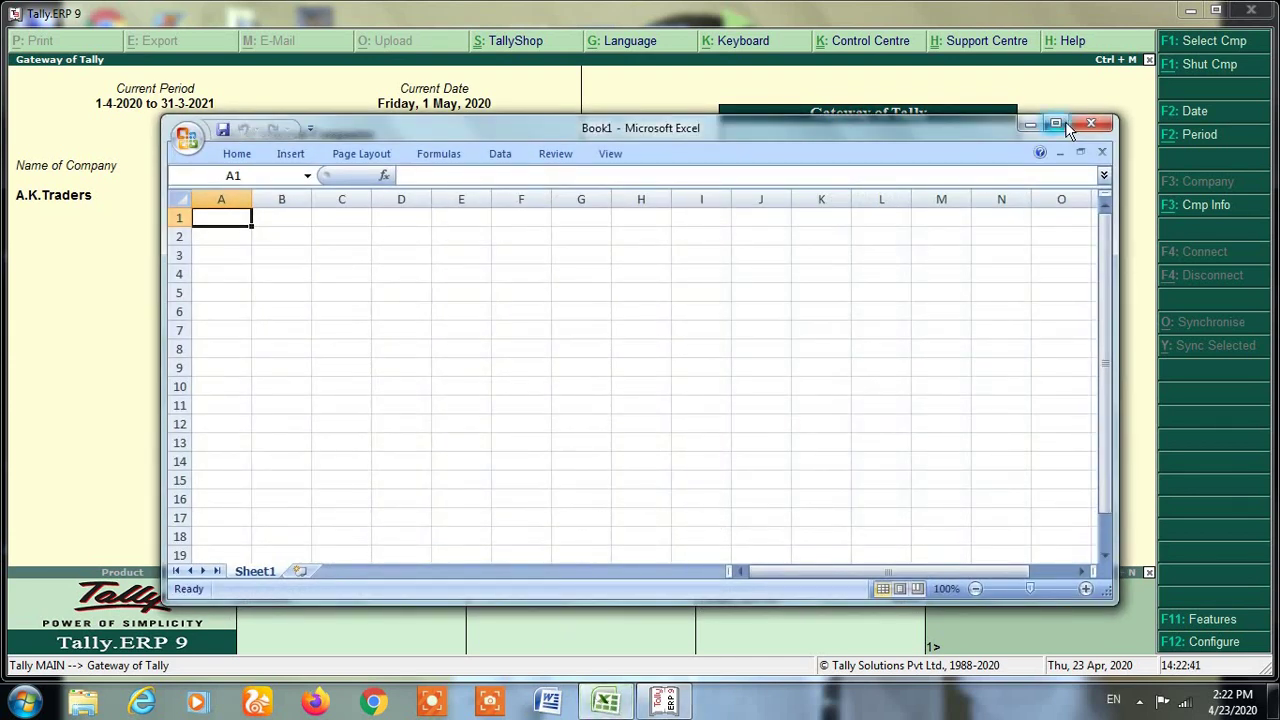
{"action": "left_click", "coordinate": [1062, 122]}
{"action": "left_click", "coordinate": [20, 20]}
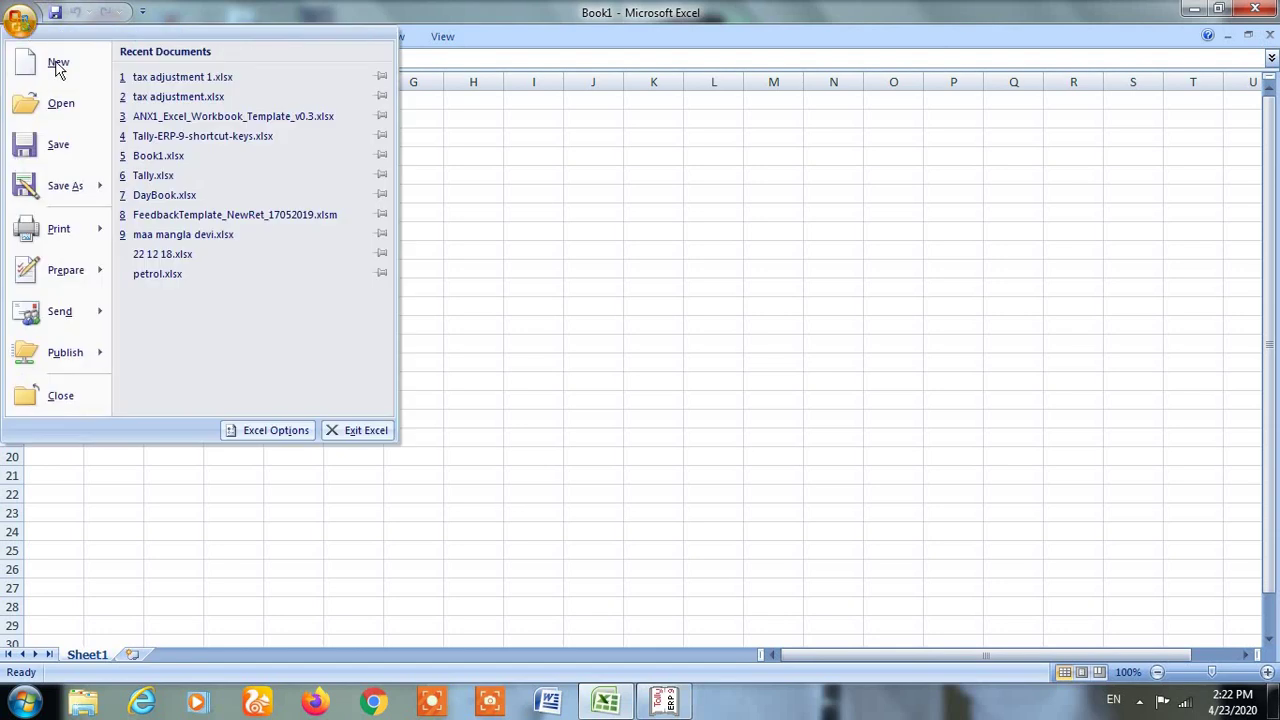
{"action": "left_click", "coordinate": [169, 101]}
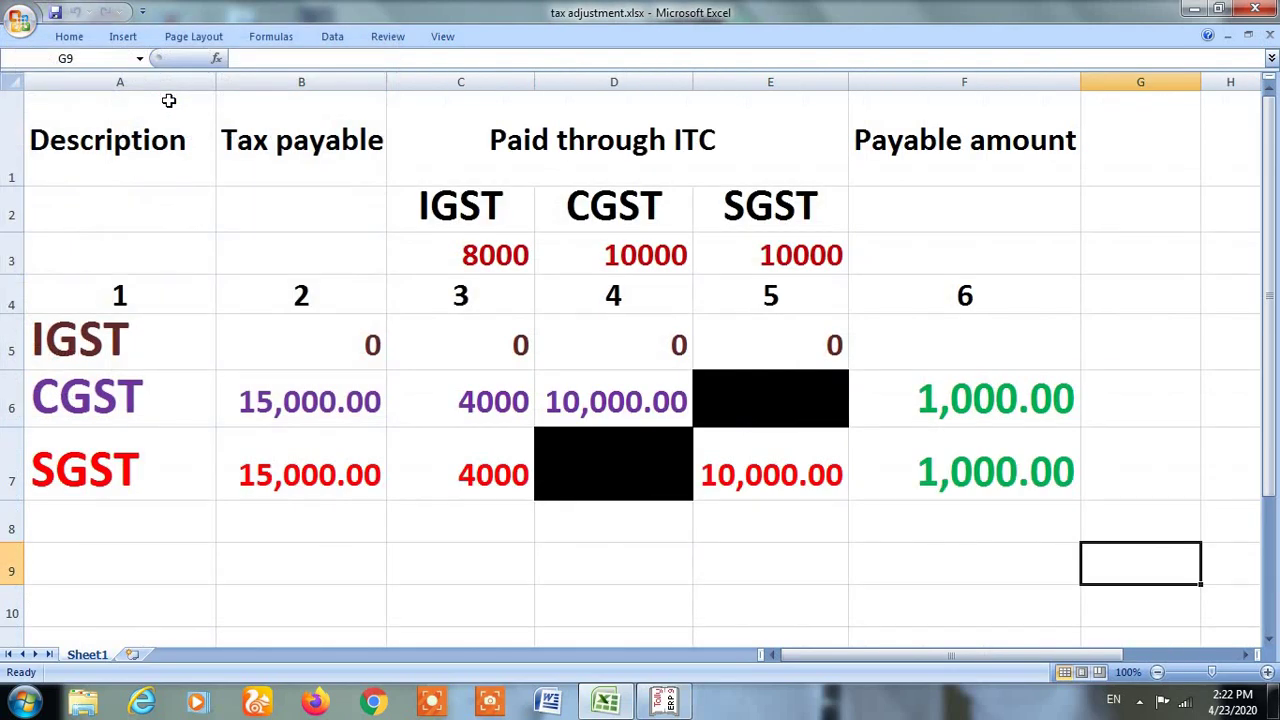
{"action": "left_click", "coordinate": [1183, 608]}
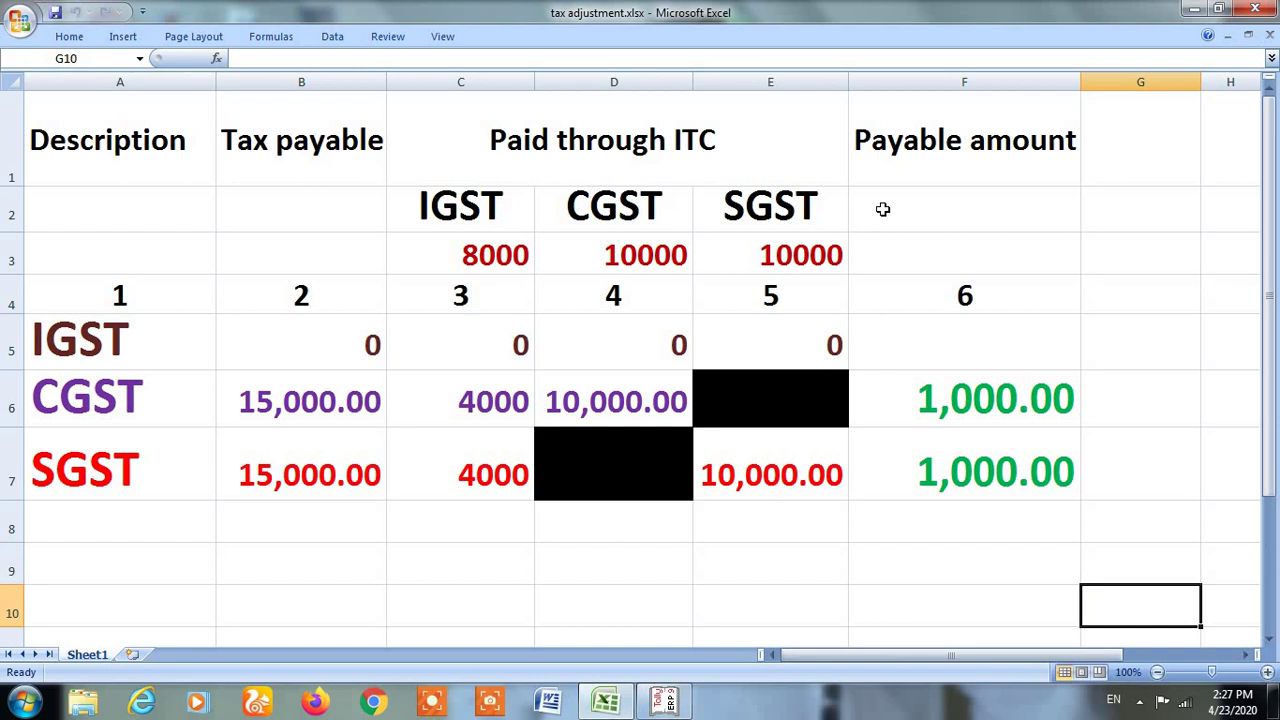
- Switch to Tally, open the Balance Sheet in detailed view and drill into the Duties & Taxes group summary as at 2-Apr-2020
{"action": "key", "text": "alt+Tab"}
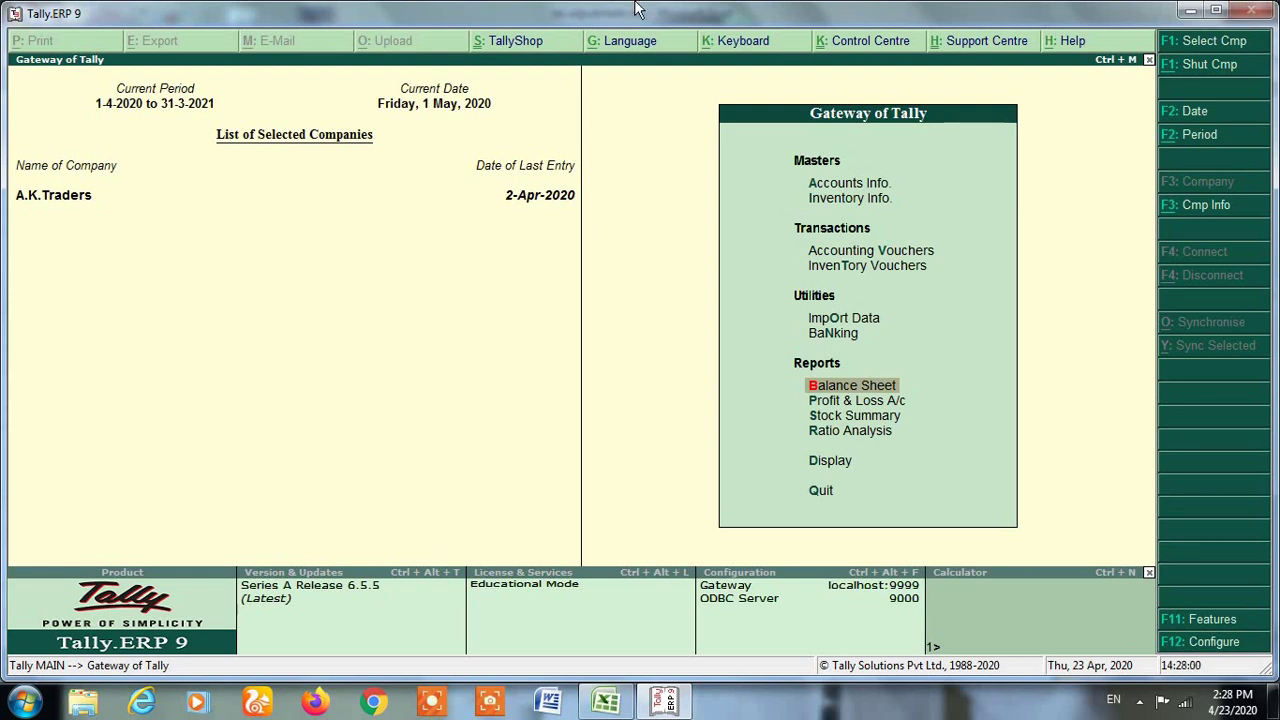
{"action": "key", "text": "Return"}
{"action": "key", "text": "alt+F1"}
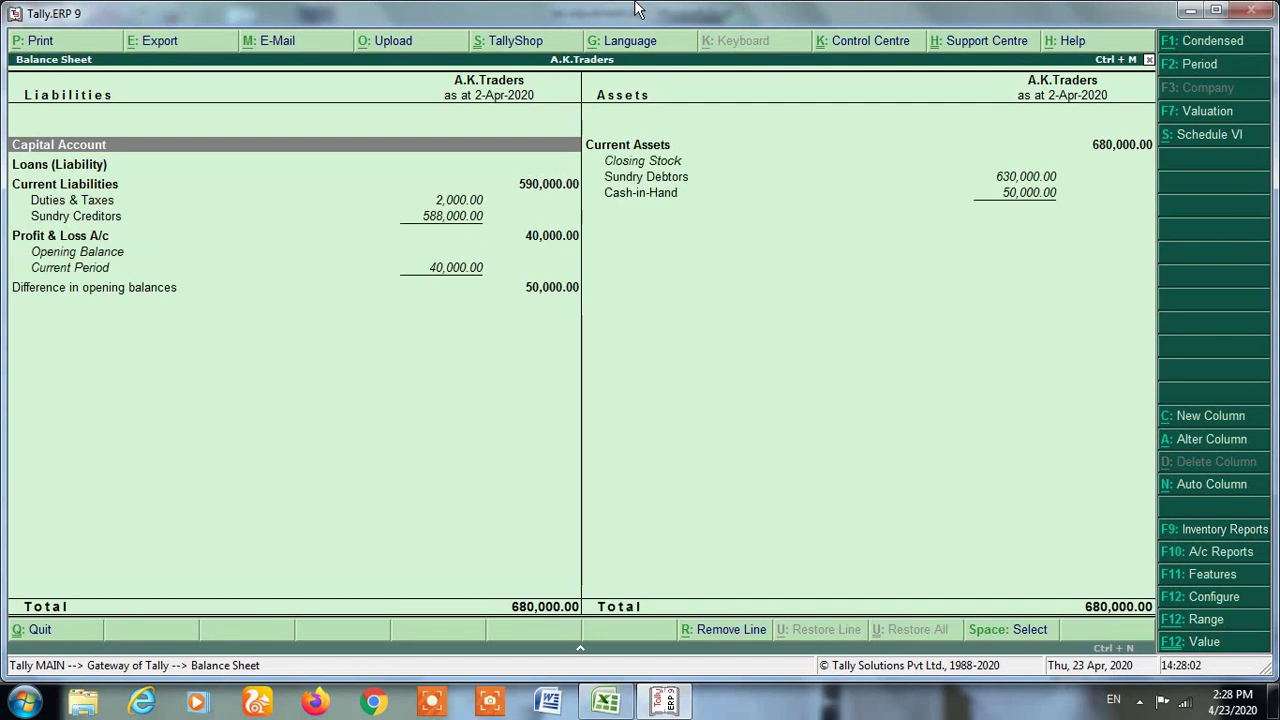
{"action": "key", "text": "Down"}
{"action": "key", "text": "Down"}
{"action": "key", "text": "Down"}
{"action": "key", "text": "Return"}
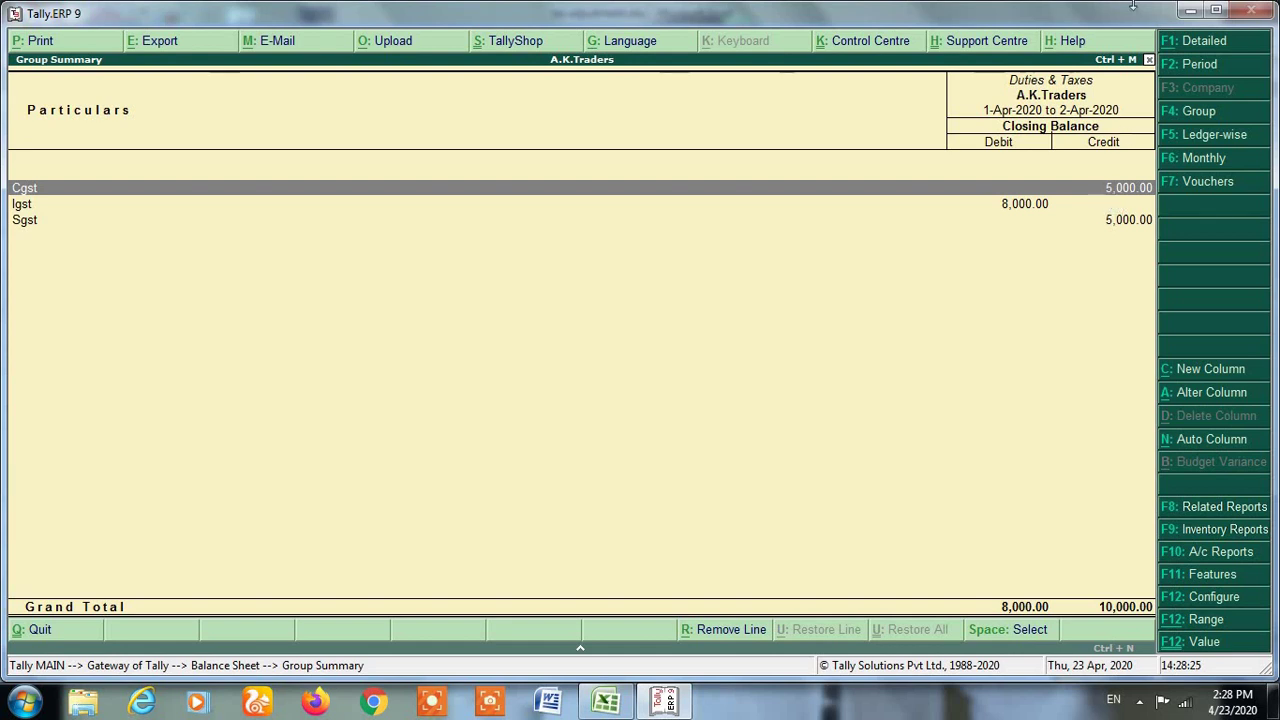
- Examine the April purchase and sales vouchers of the Cgst ledger, and return to the Duties & Taxes group summary
{"action": "key", "text": "Return"}
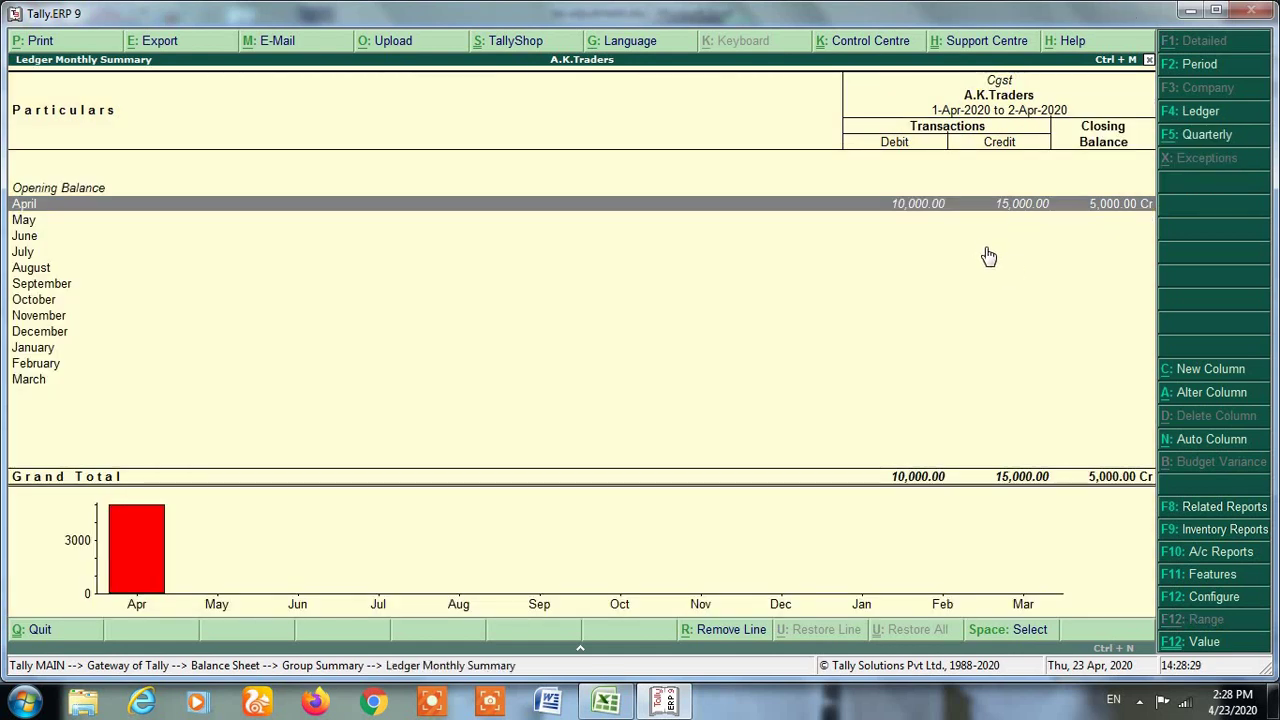
{"action": "key", "text": "Return"}
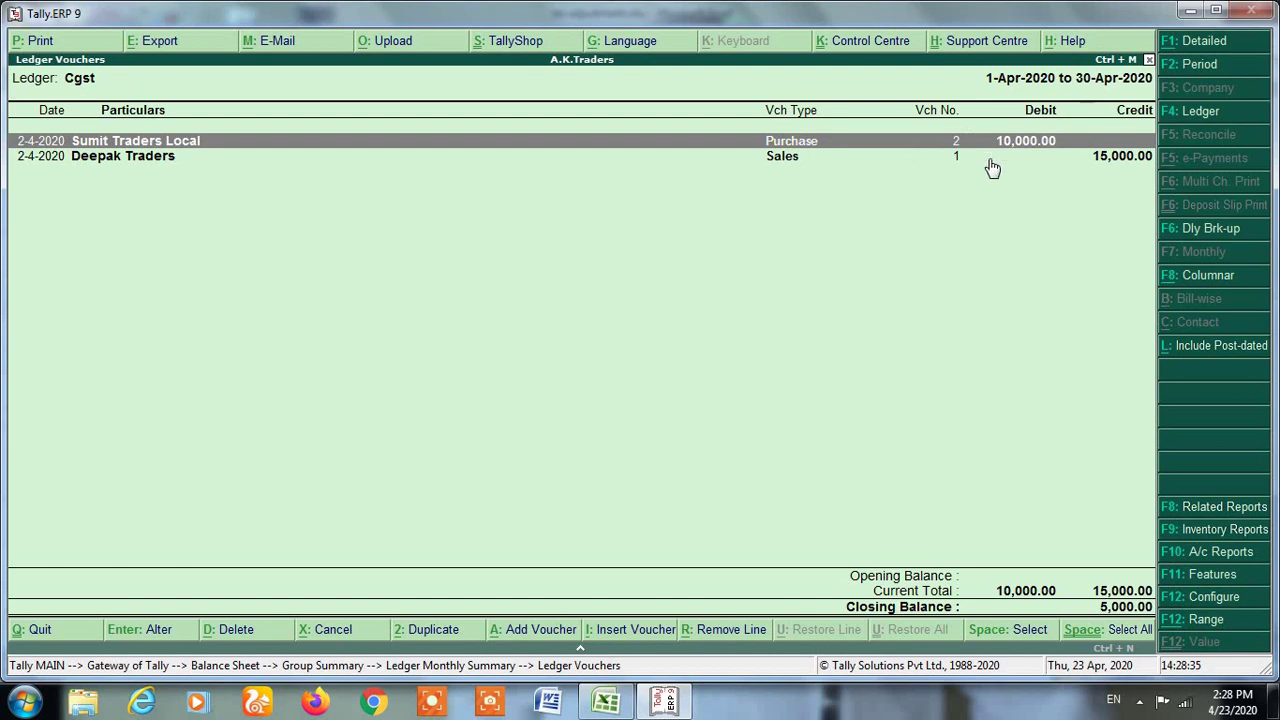
{"action": "left_click", "coordinate": [1100, 158]}
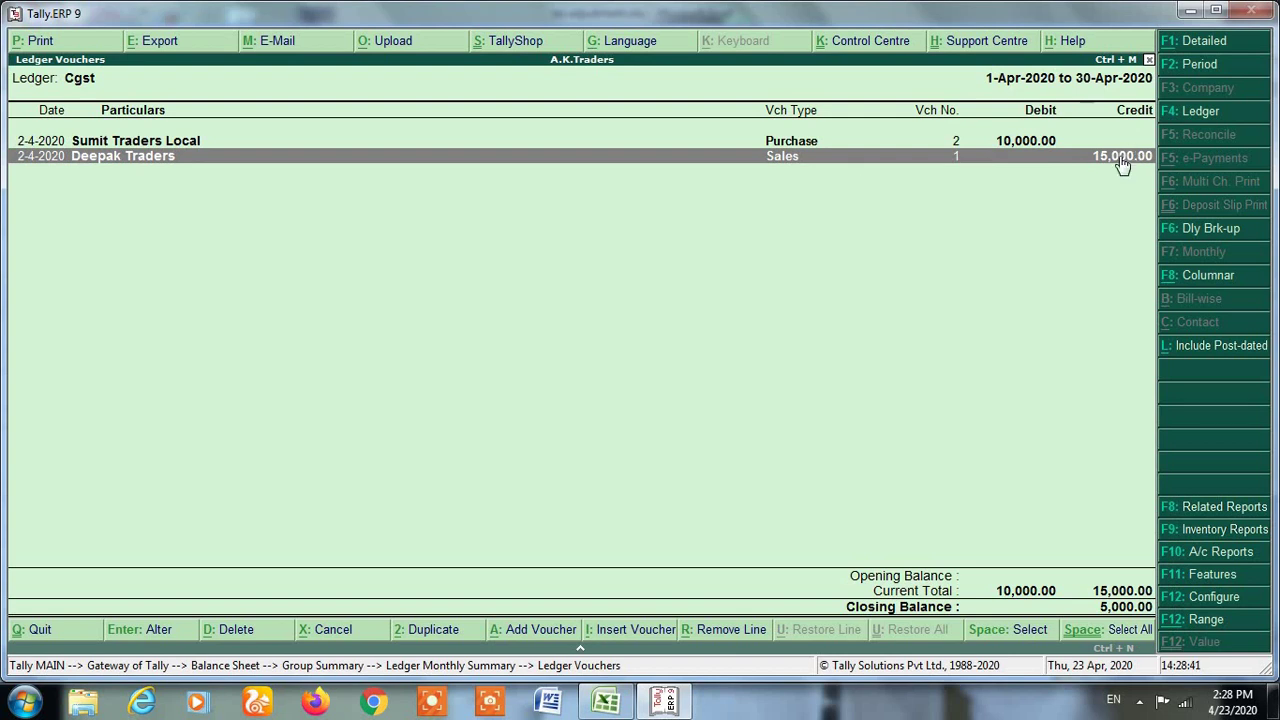
{"action": "left_click", "coordinate": [1050, 143]}
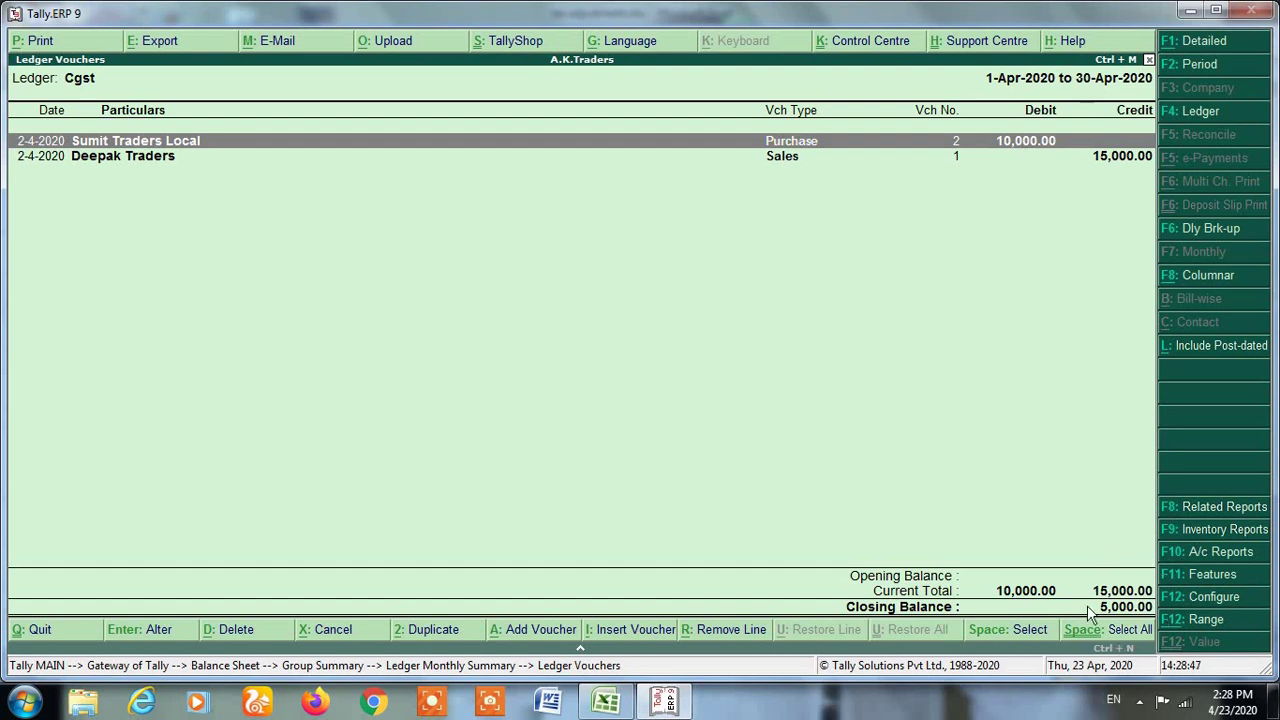
{"action": "key", "text": "Escape"}
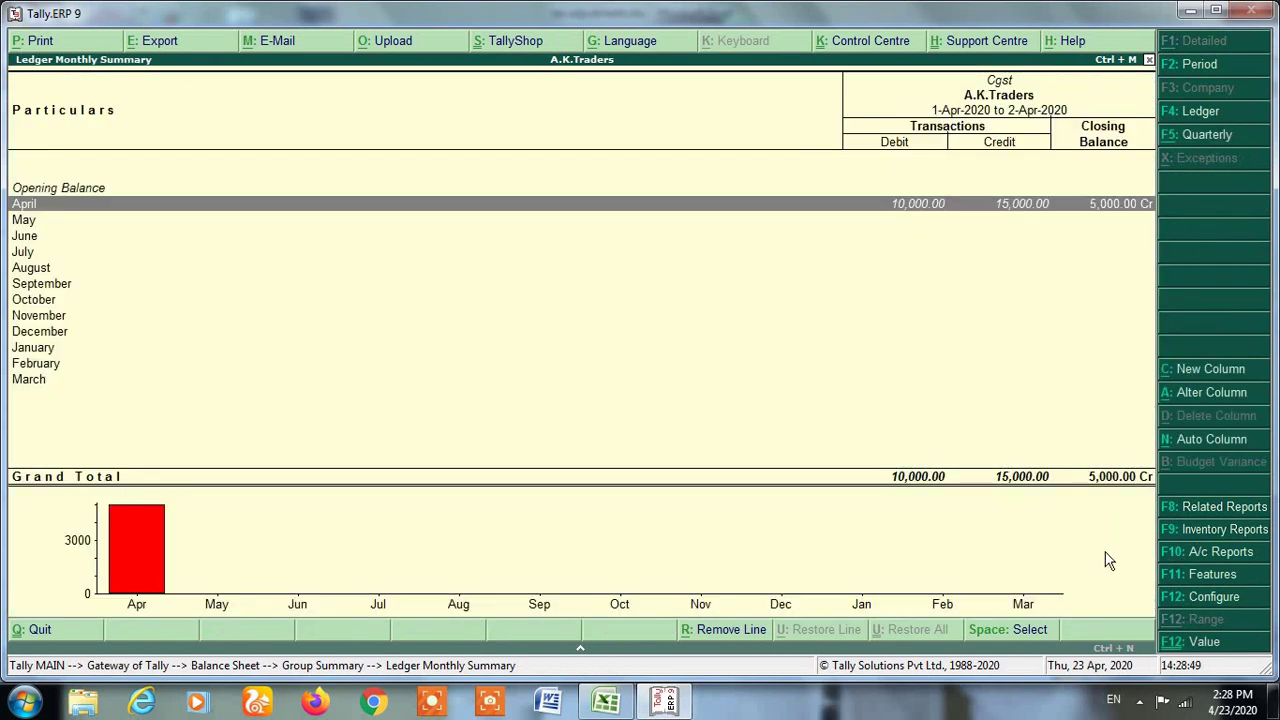
{"action": "key", "text": "Escape"}
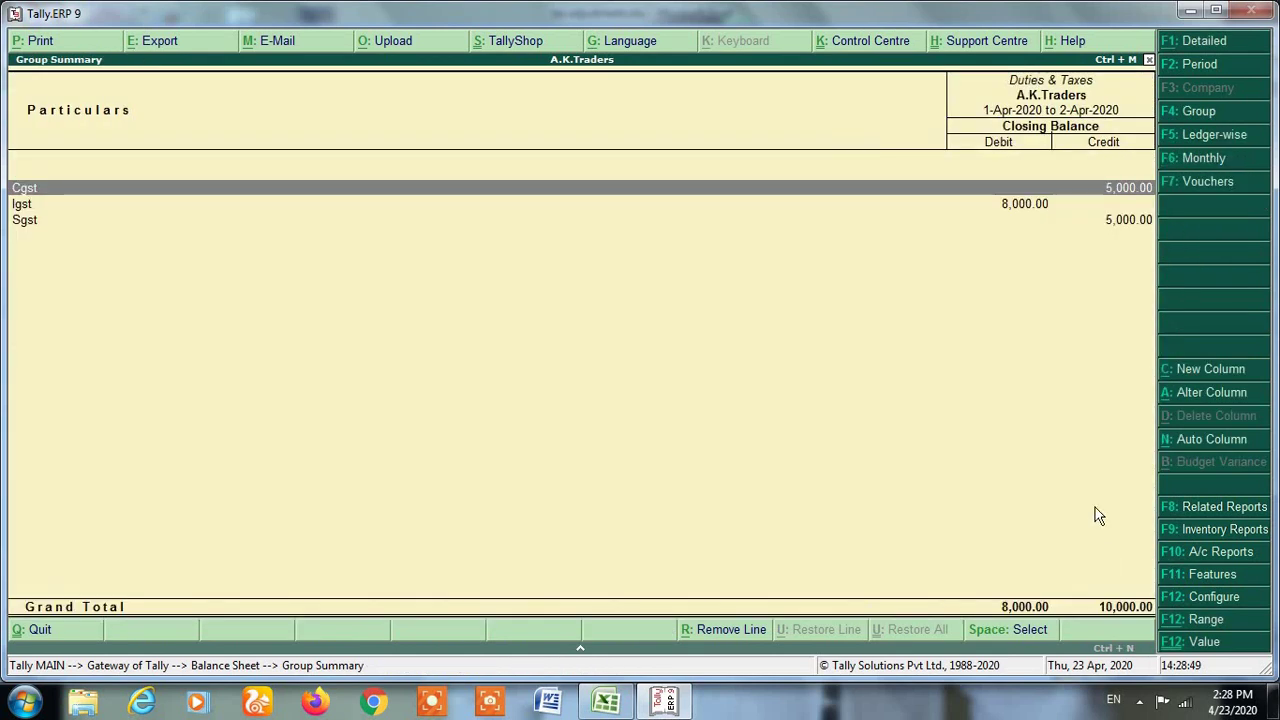
- Examine the Igst line of the Duties & Taxes summary, and close the reports back to the Gateway
{"action": "left_click", "coordinate": [1012, 210]}
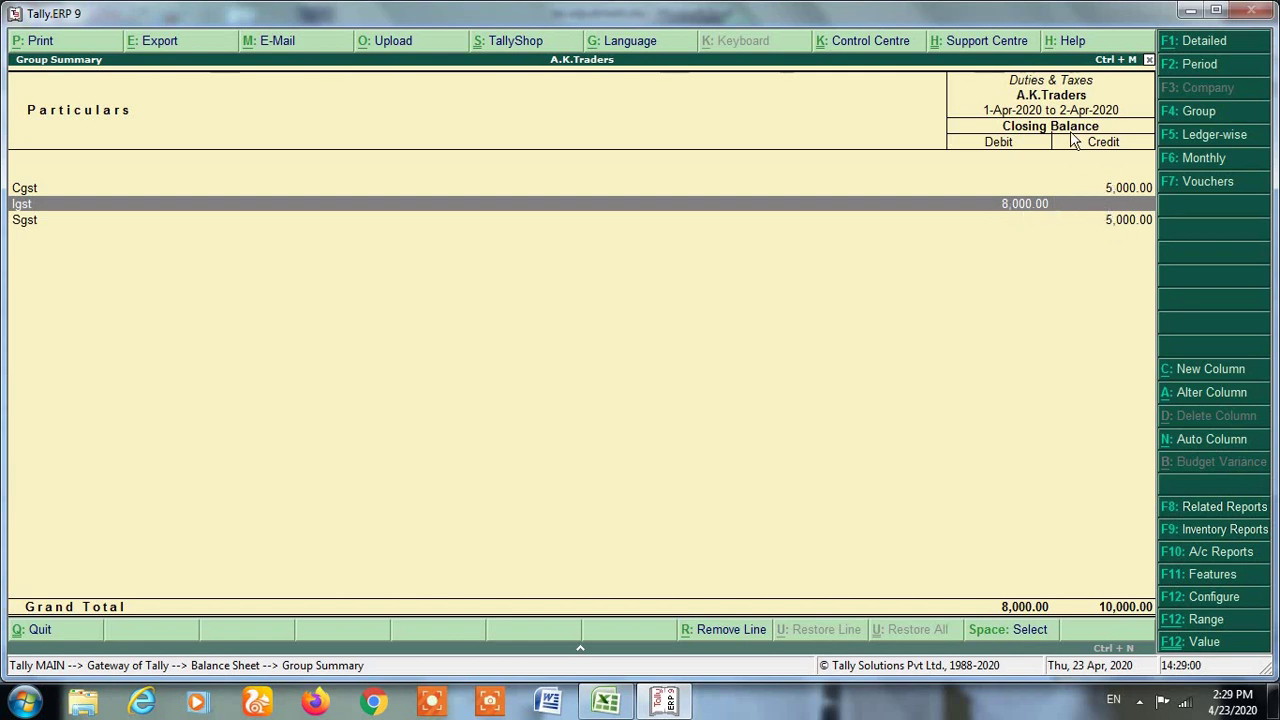
{"action": "key", "text": "Escape"}
{"action": "key", "text": "Escape"}
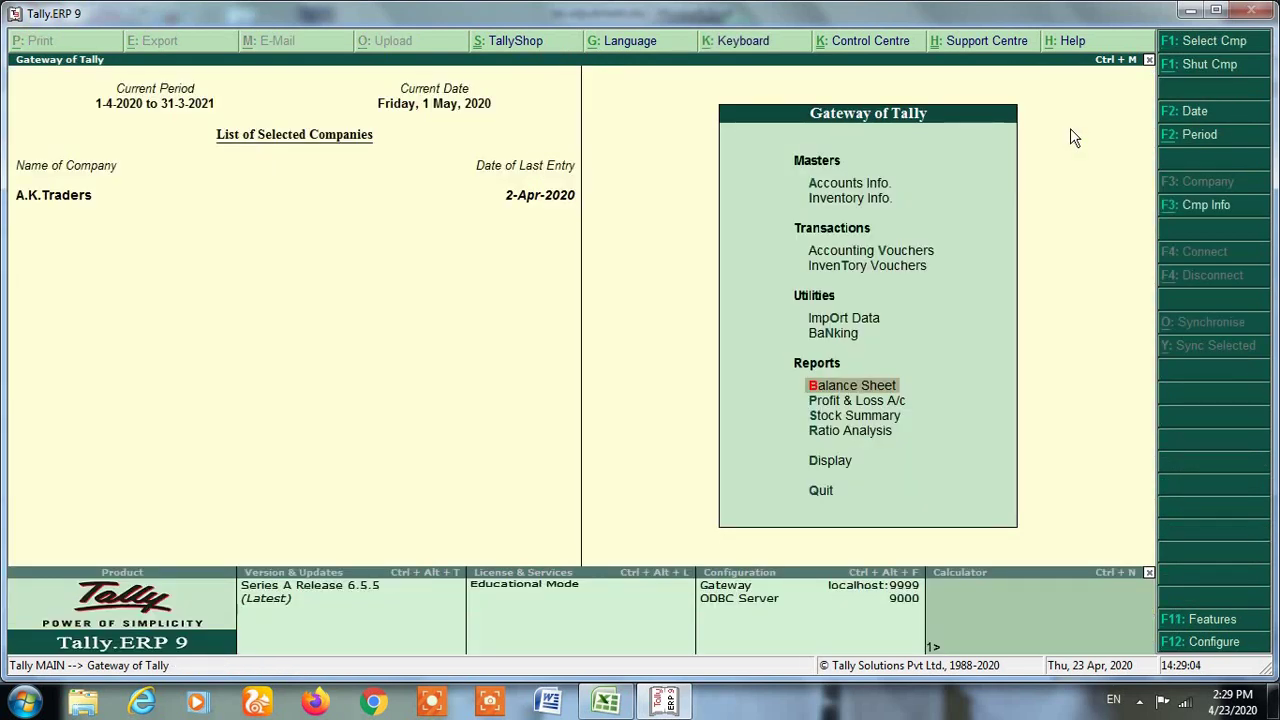
- Start a journal voucher dated 1-May-2020 and debit Cgst with 4,000, checking the amount against the Excel set-off table
{"action": "key", "text": "v"}
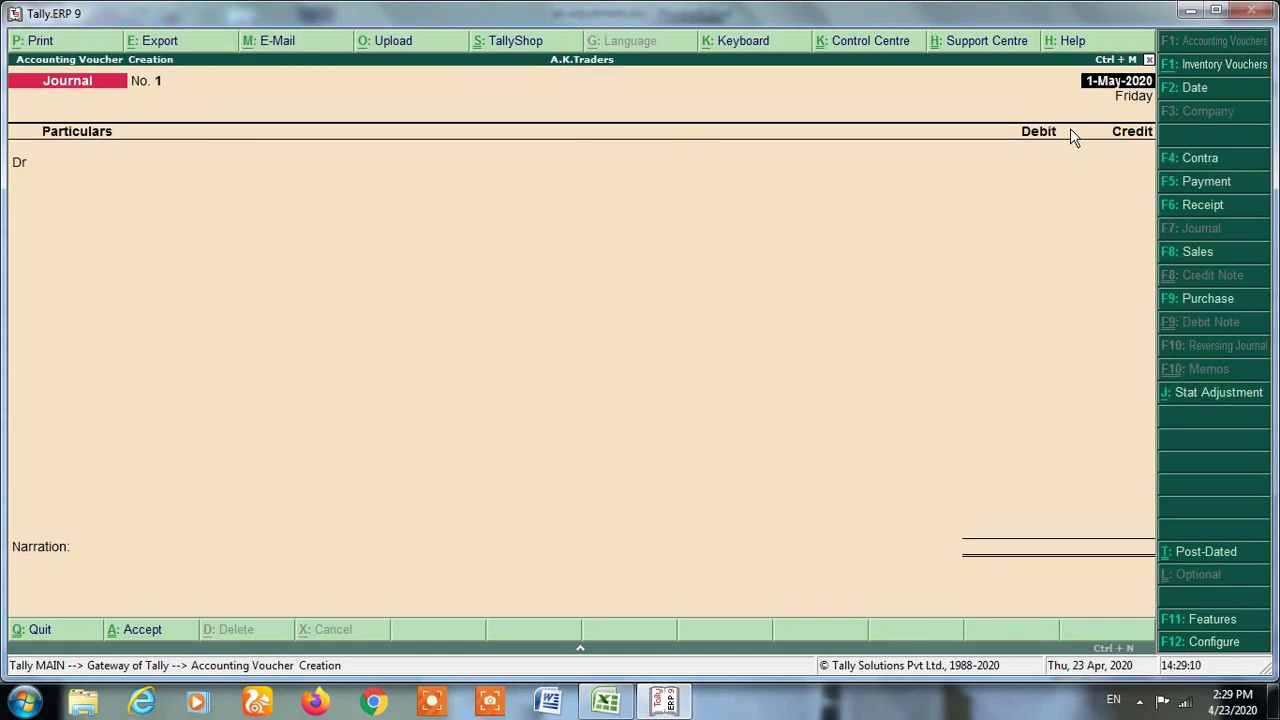
{"action": "key", "text": "Return"}
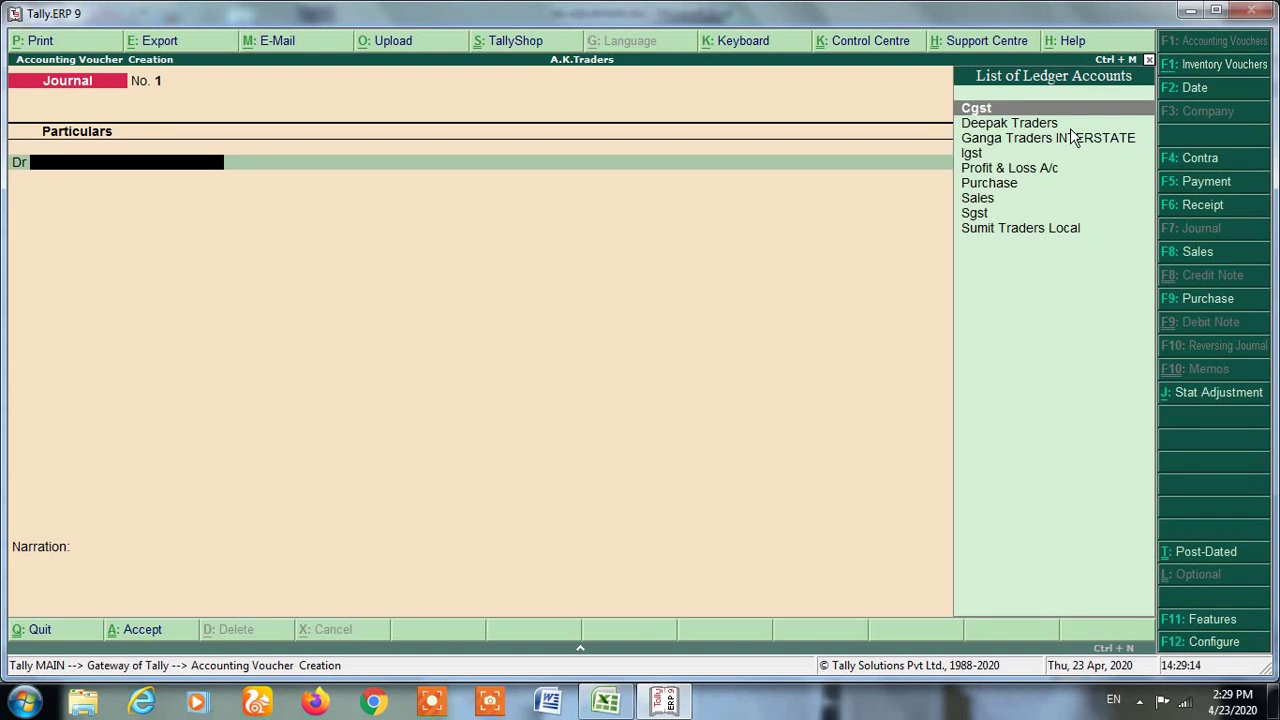
{"action": "type", "text": "cg"}
{"action": "key", "text": "Return"}
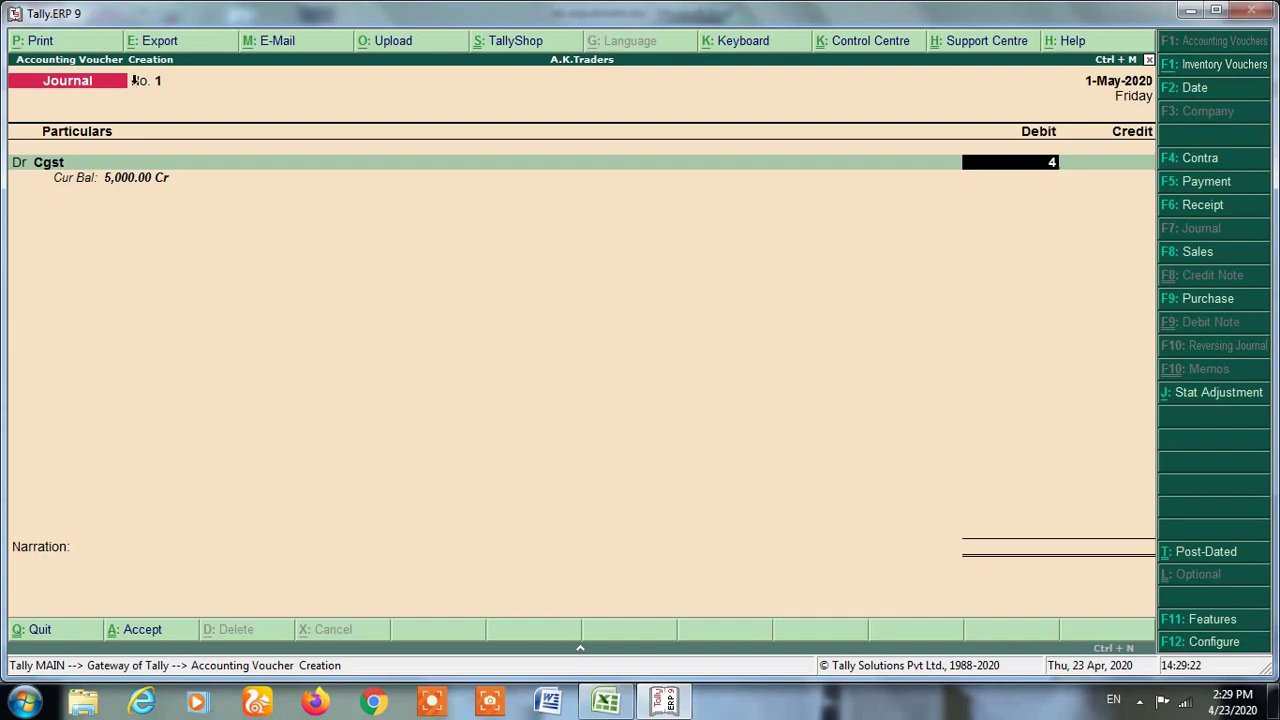
{"action": "key", "text": "alt+Tab"}
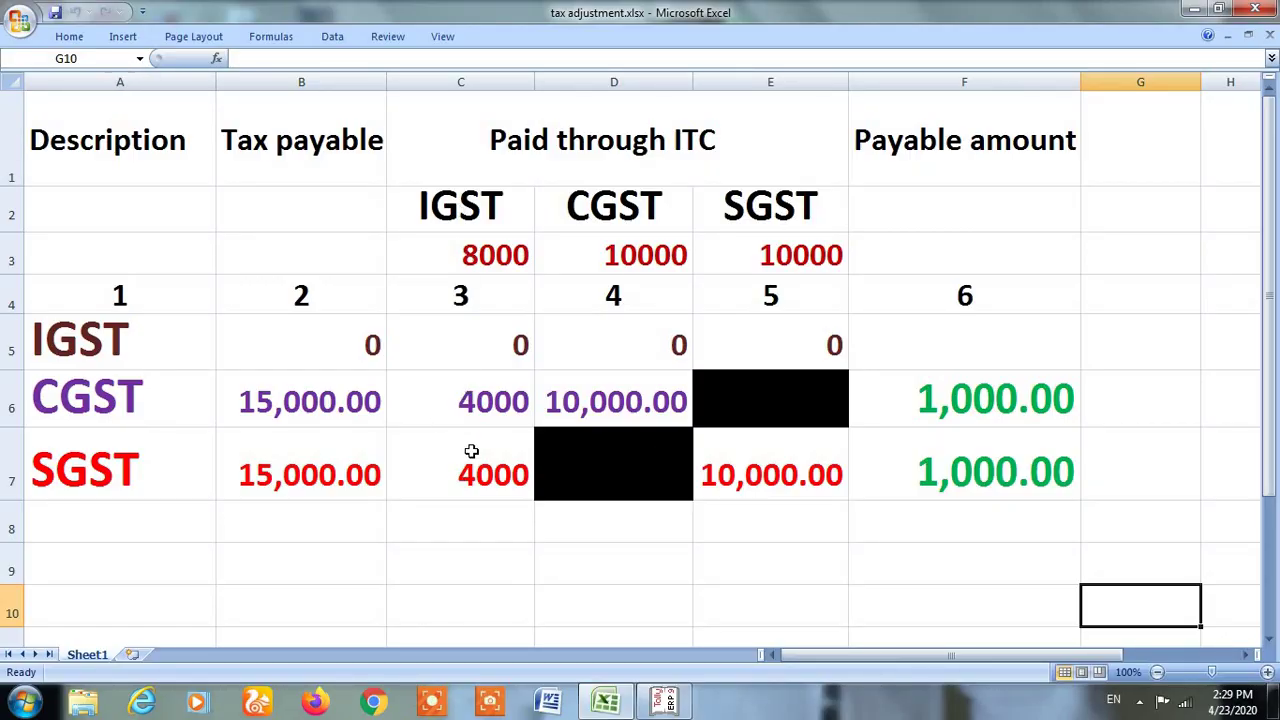
{"action": "key", "text": "alt+Tab"}
{"action": "type", "text": "4"}
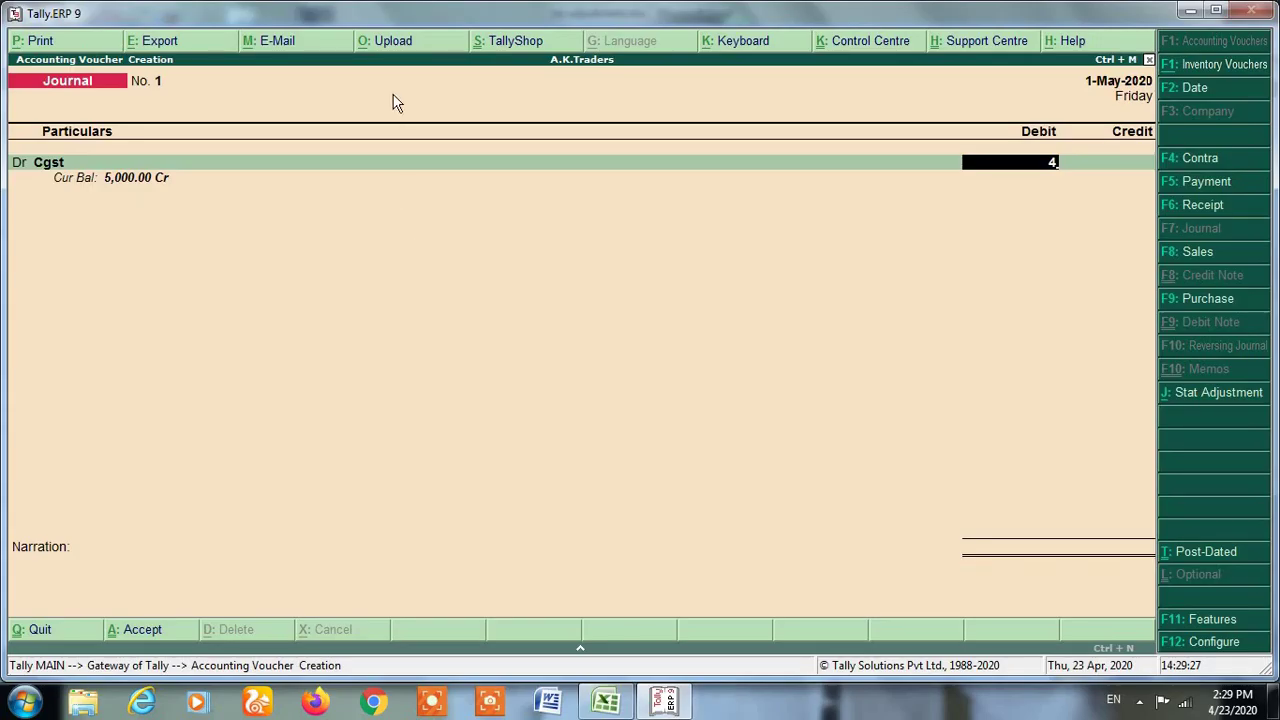
{"action": "type", "text": ",000"}
{"action": "key", "text": "Return"}
- Make the journal's second line a debit to Sgst of 4,000
{"action": "type", "text": "dr"}
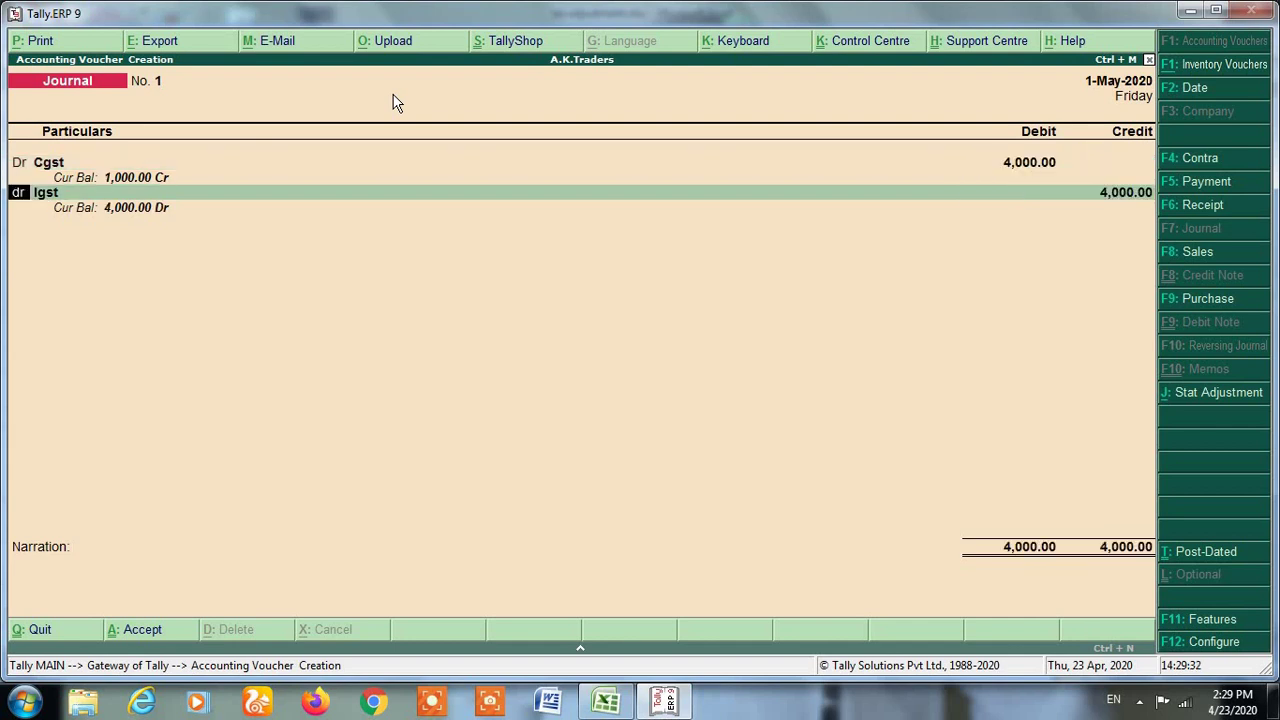
{"action": "key", "text": "Return"}
{"action": "type", "text": "Sg"}
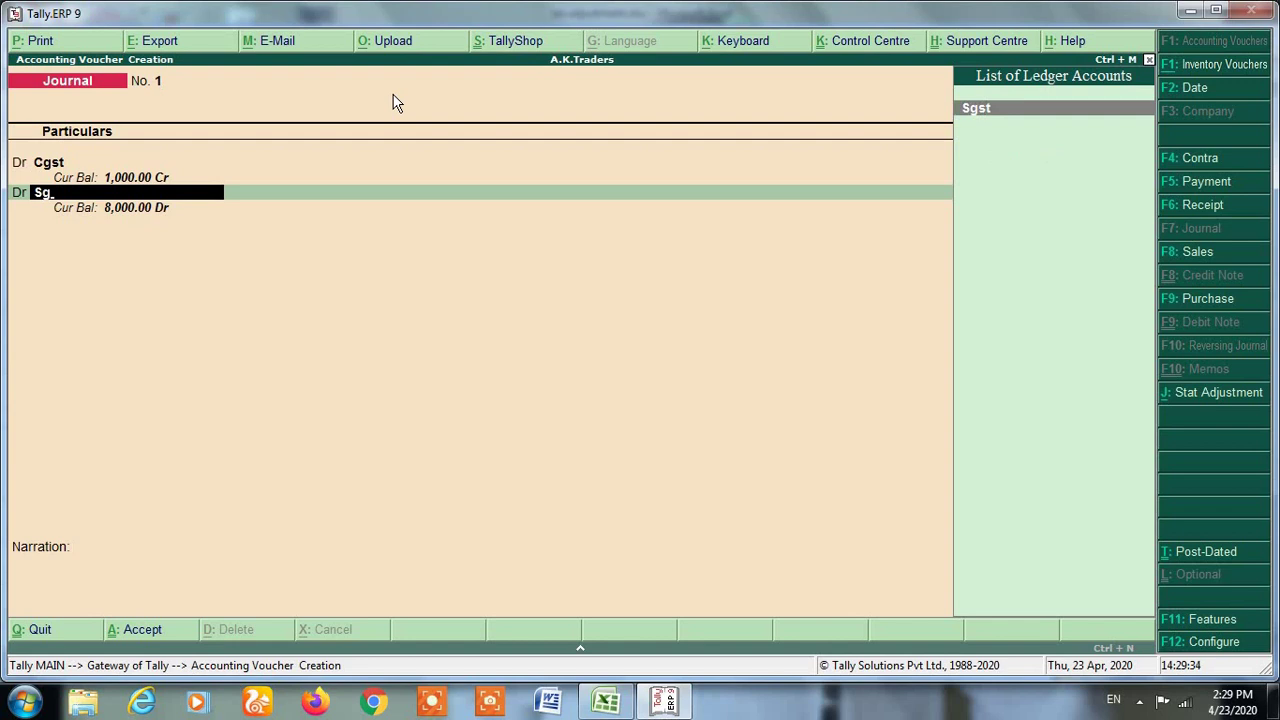
{"action": "key", "text": "Return"}
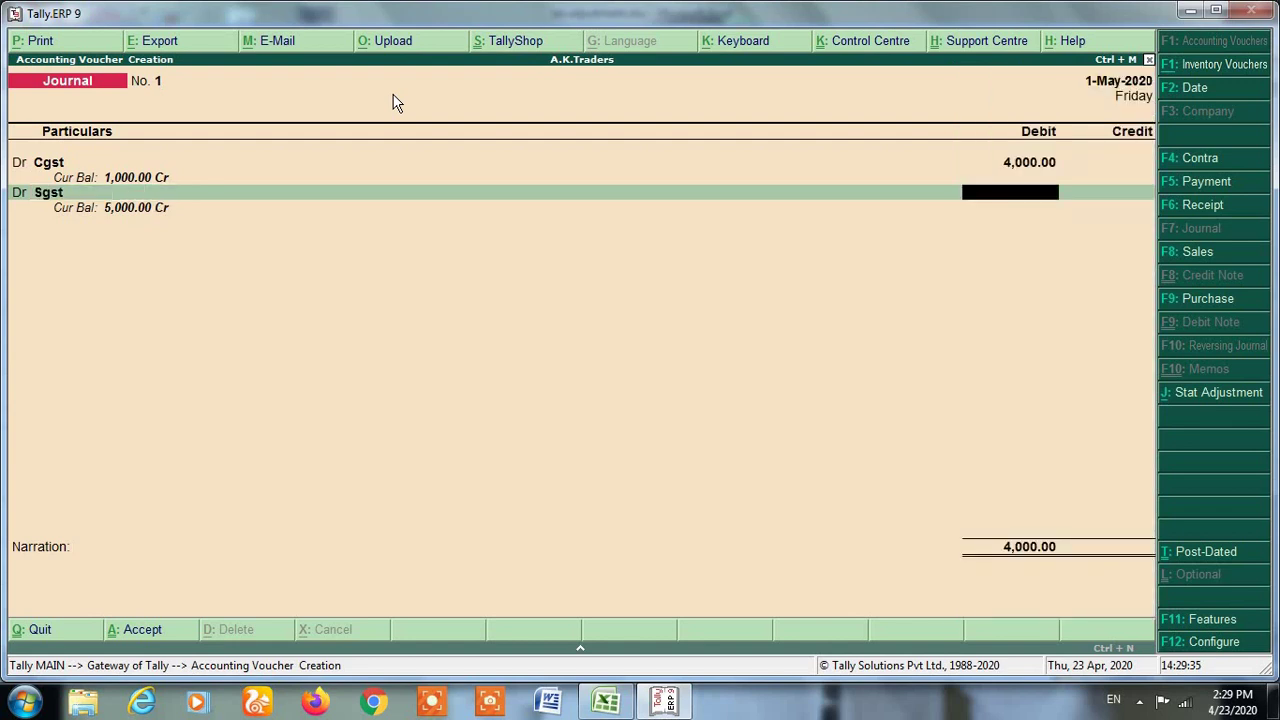
{"action": "type", "text": "4000"}
{"action": "key", "text": "Return"}
- Check the IGST set-off in the Excel table, credit Igst with 8,000 in the journal, and save it without a narration
{"action": "key", "text": "alt+Tab"}
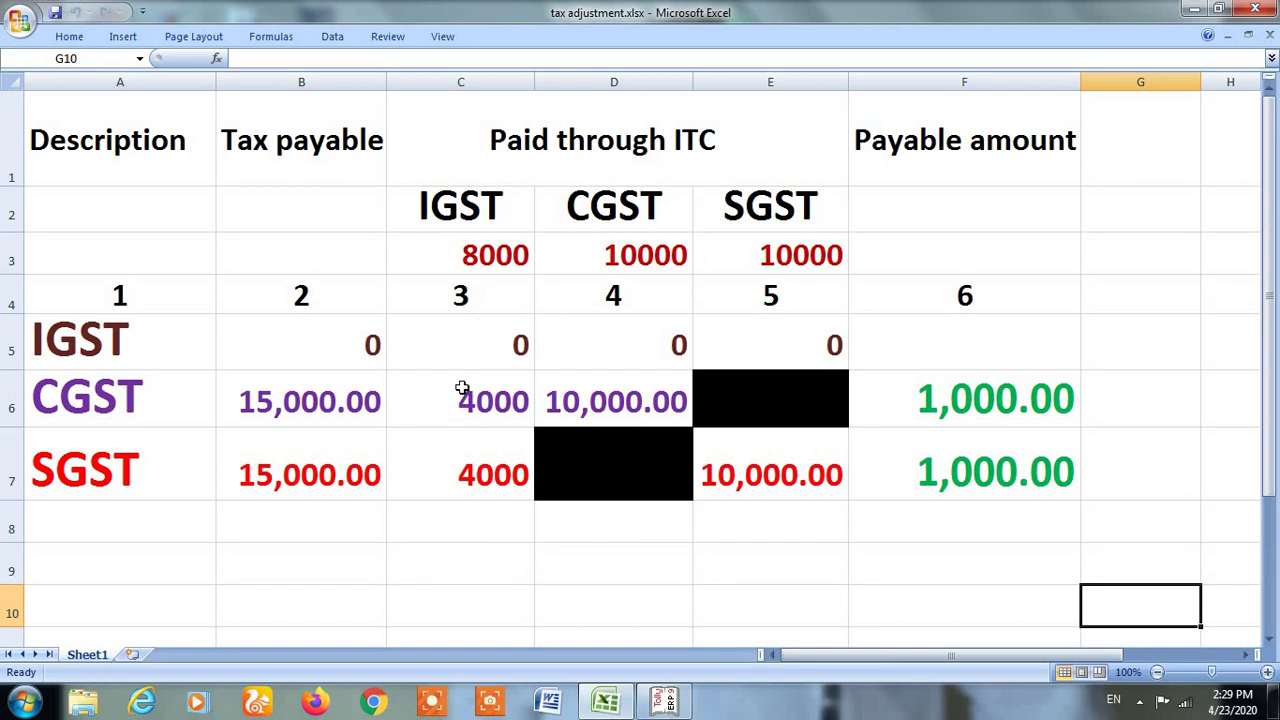
{"action": "key", "text": "alt+Tab"}
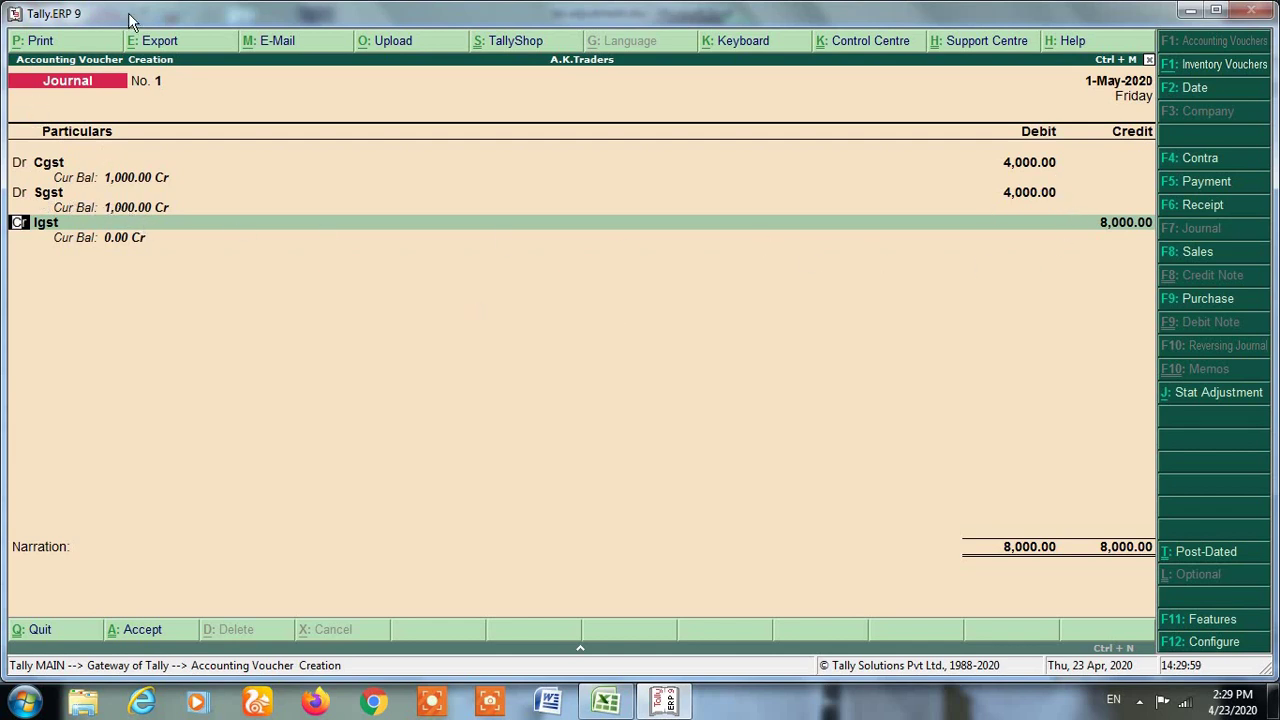
{"action": "key", "text": "Return"}
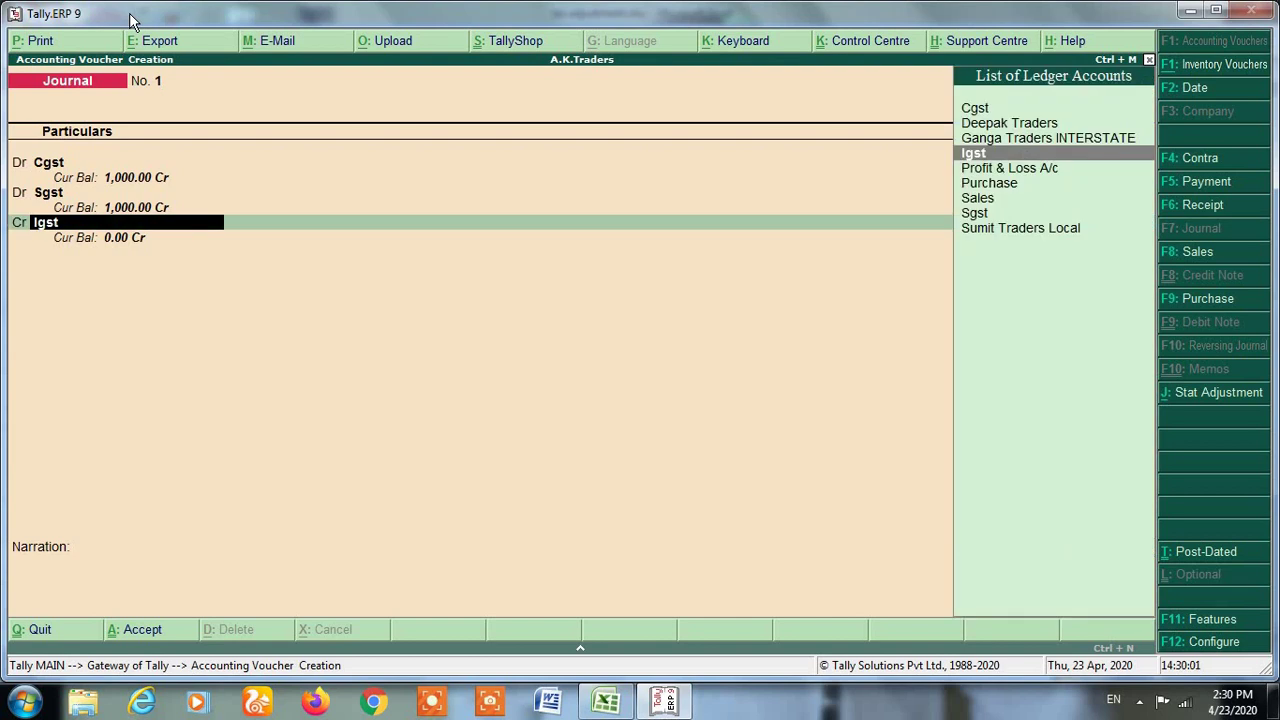
{"action": "key", "text": "Return"}
{"action": "key", "text": "Return"}
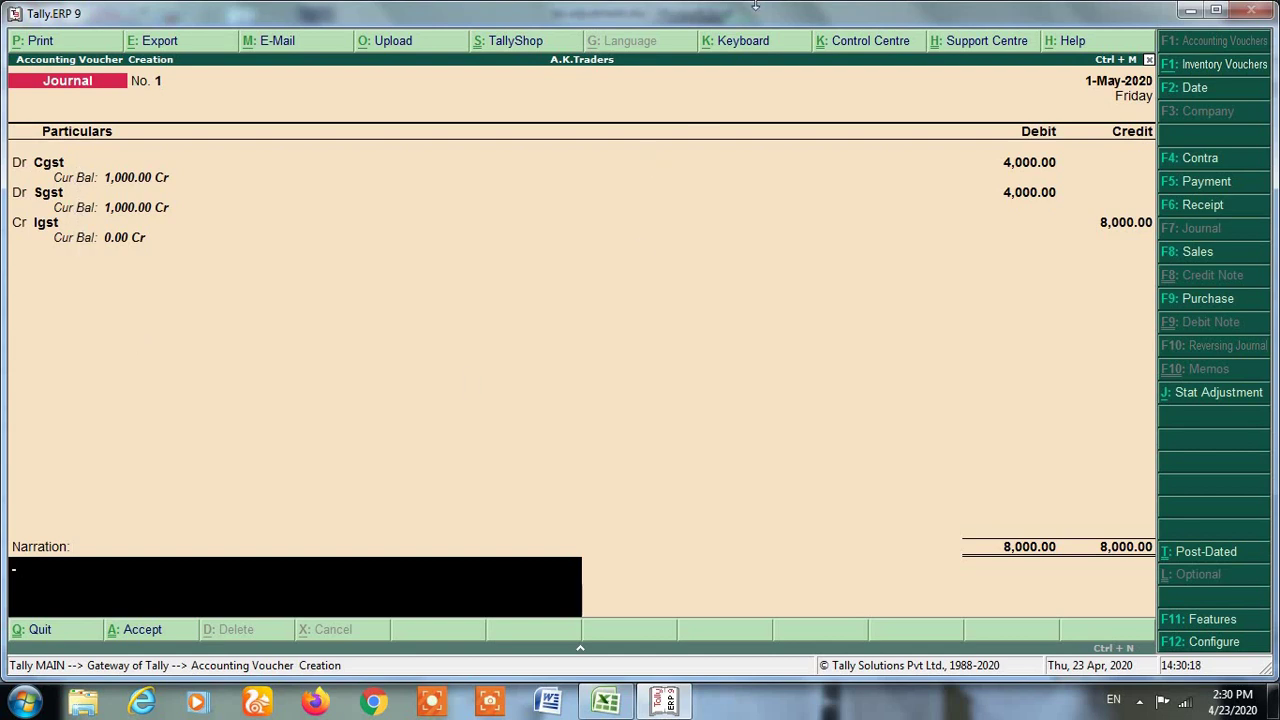
{"action": "key", "text": "Return"}
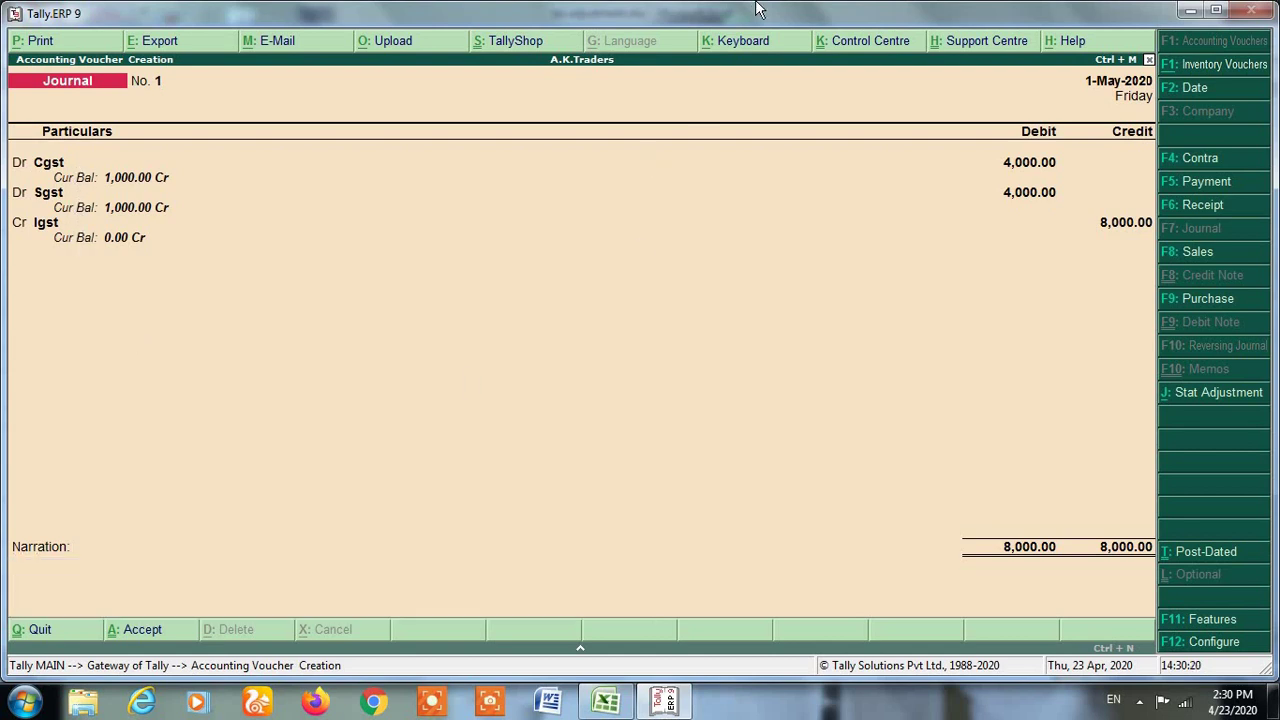
{"action": "key", "text": "Return"}
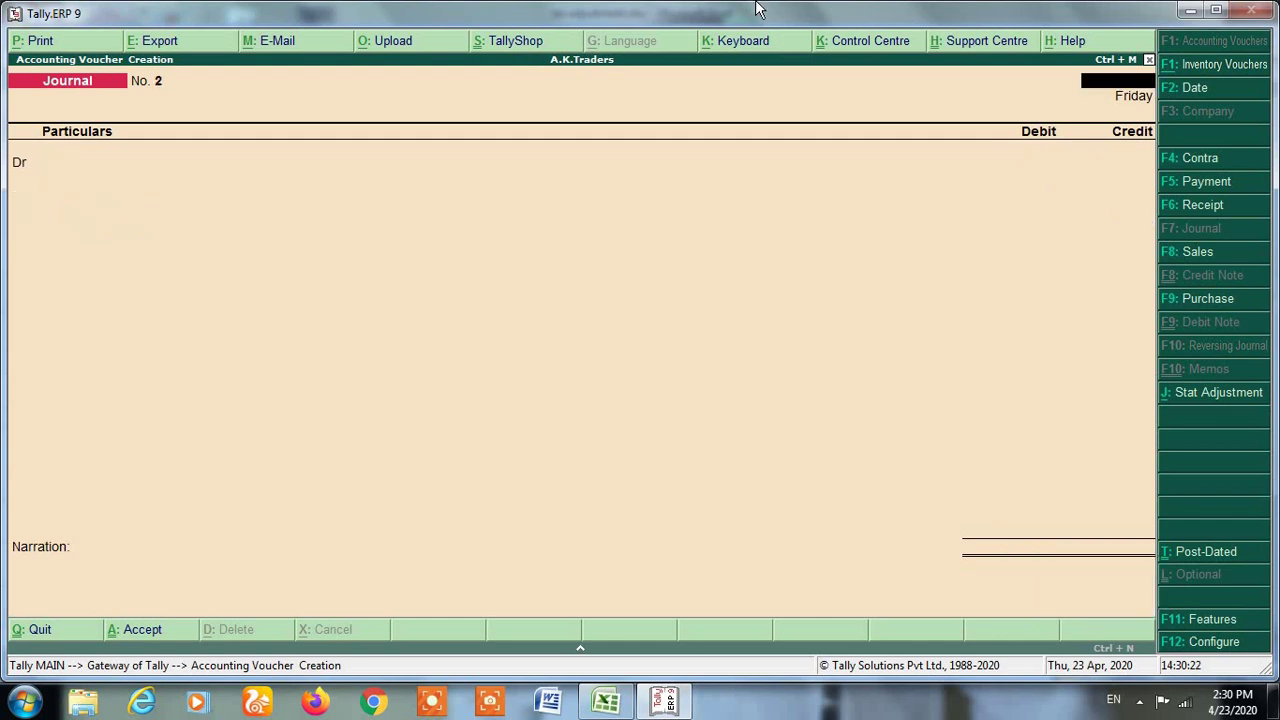
- Leave voucher entry, open the detailed Balance Sheet and drill into the Duties & Taxes summary as at 1-May-2020
{"action": "key", "text": "Escape"}
{"action": "key", "text": "Return"}
{"action": "key", "text": "b"}
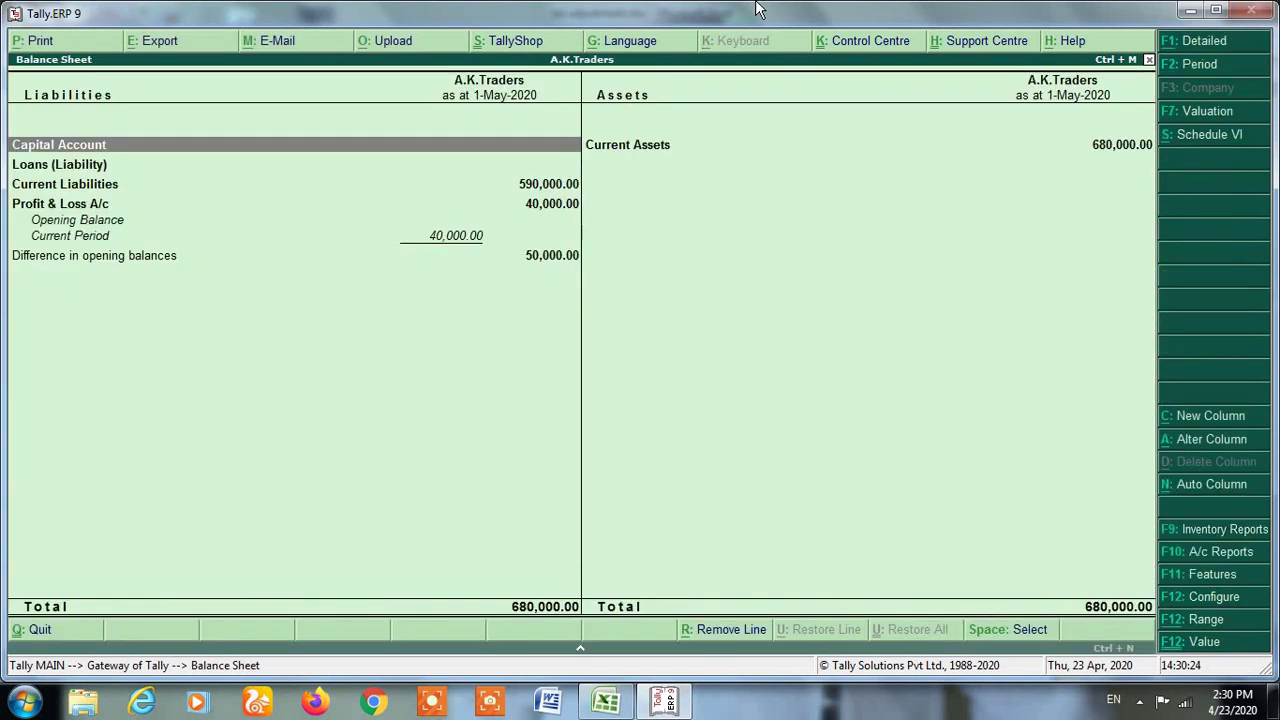
{"action": "key", "text": "alt+F1"}
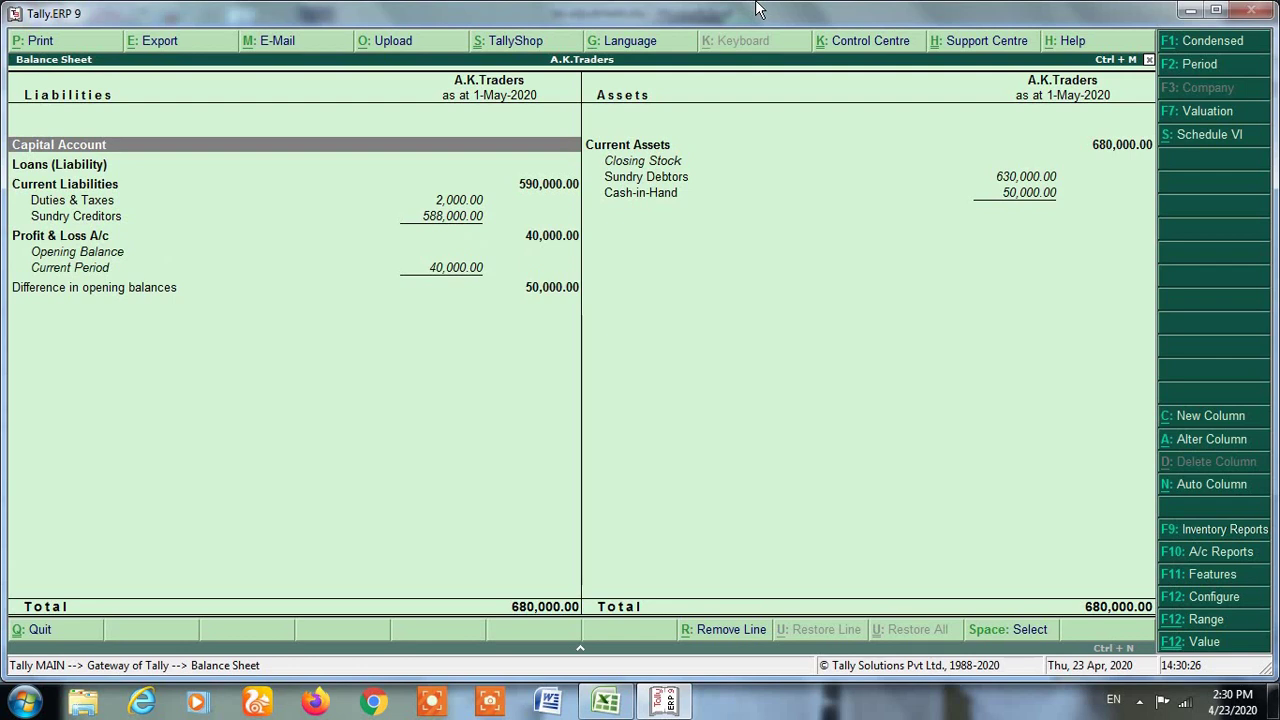
{"action": "key", "text": "Down"}
{"action": "key", "text": "Down"}
{"action": "key", "text": "Down"}
{"action": "key", "text": "Return"}
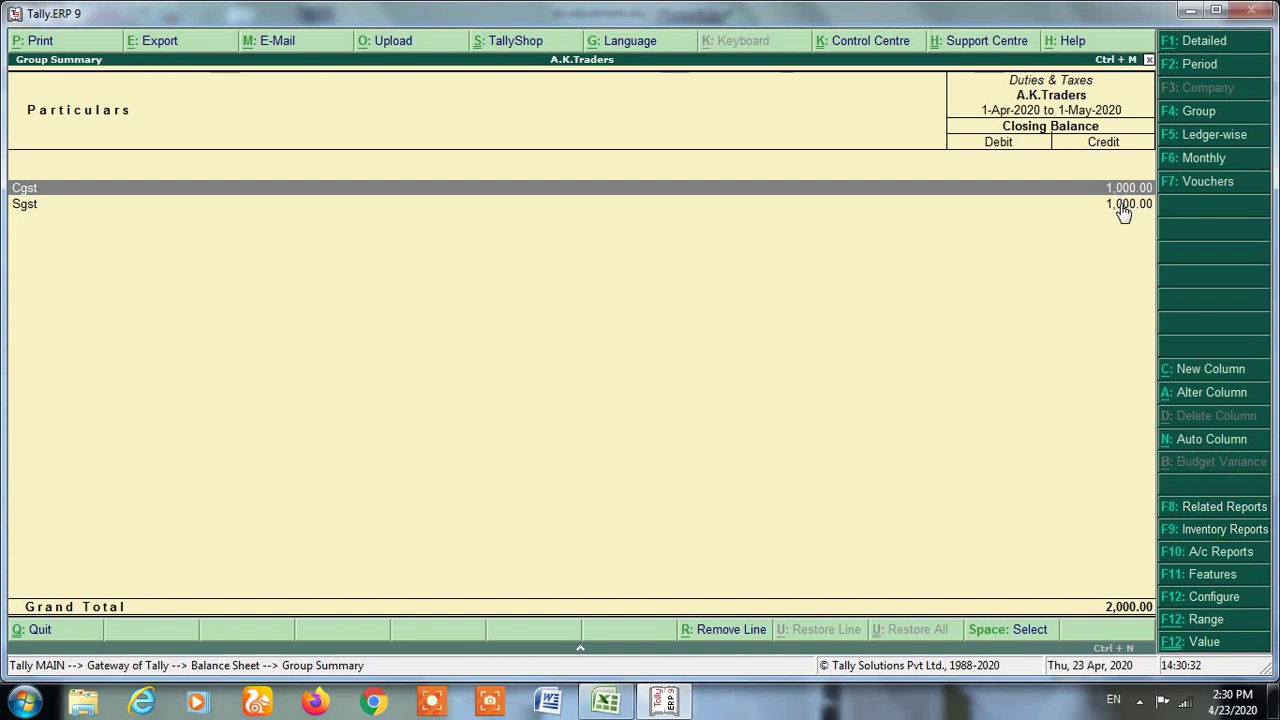
- Examine the Cgst and Sgst closing balances, and switch to Excel to compare them with the payable amounts in the table
{"action": "key", "text": "Down"}
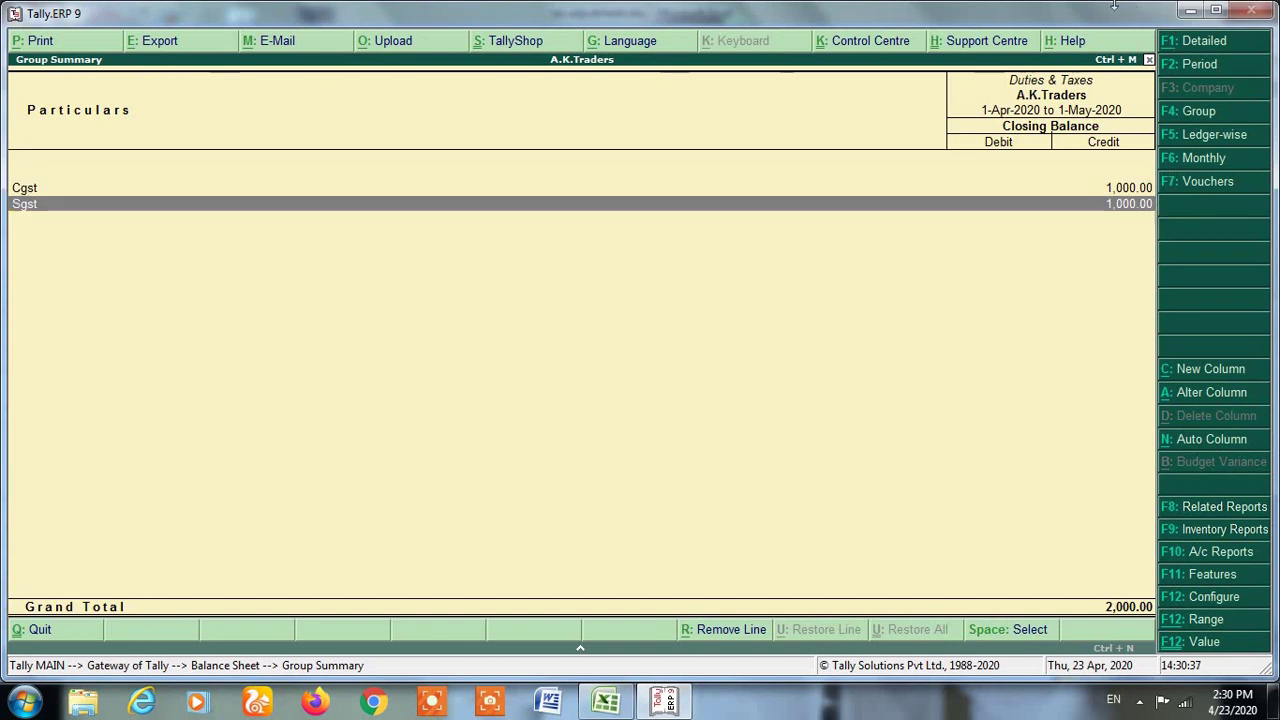
{"action": "left_click", "coordinate": [1124, 189]}
{"action": "left_click", "coordinate": [1128, 208]}
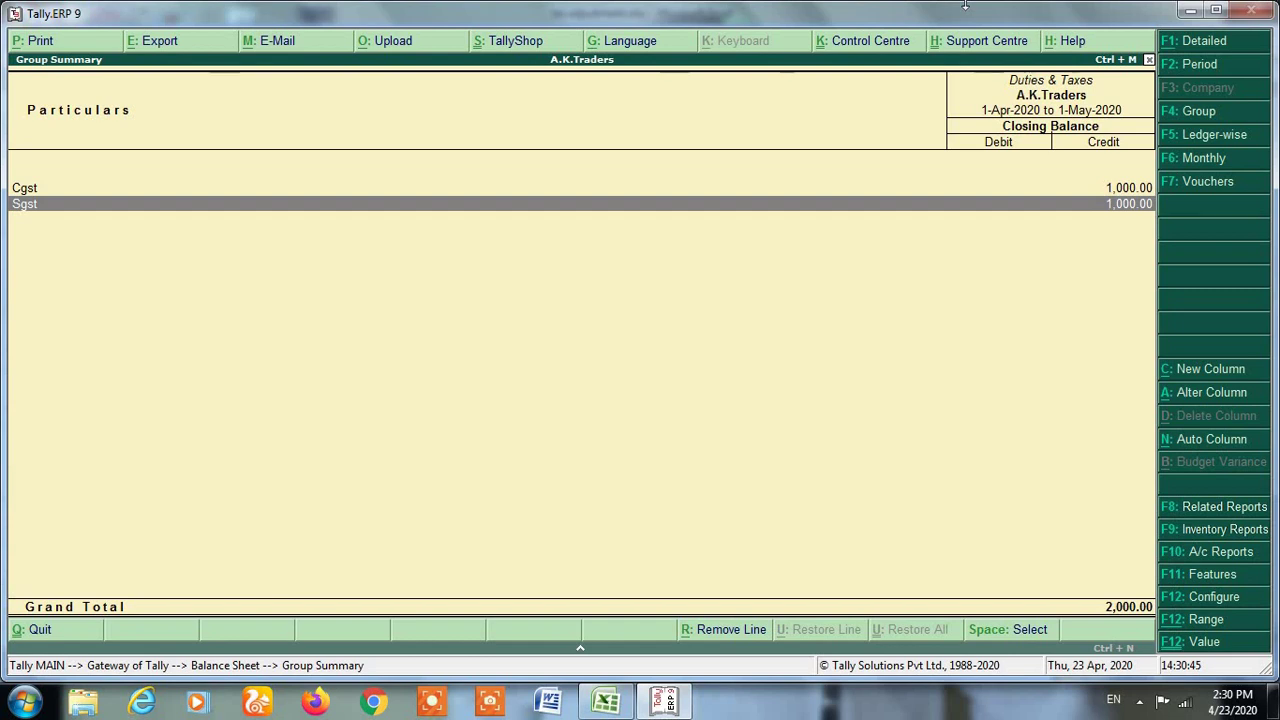
{"action": "key", "text": "alt+Tab"}
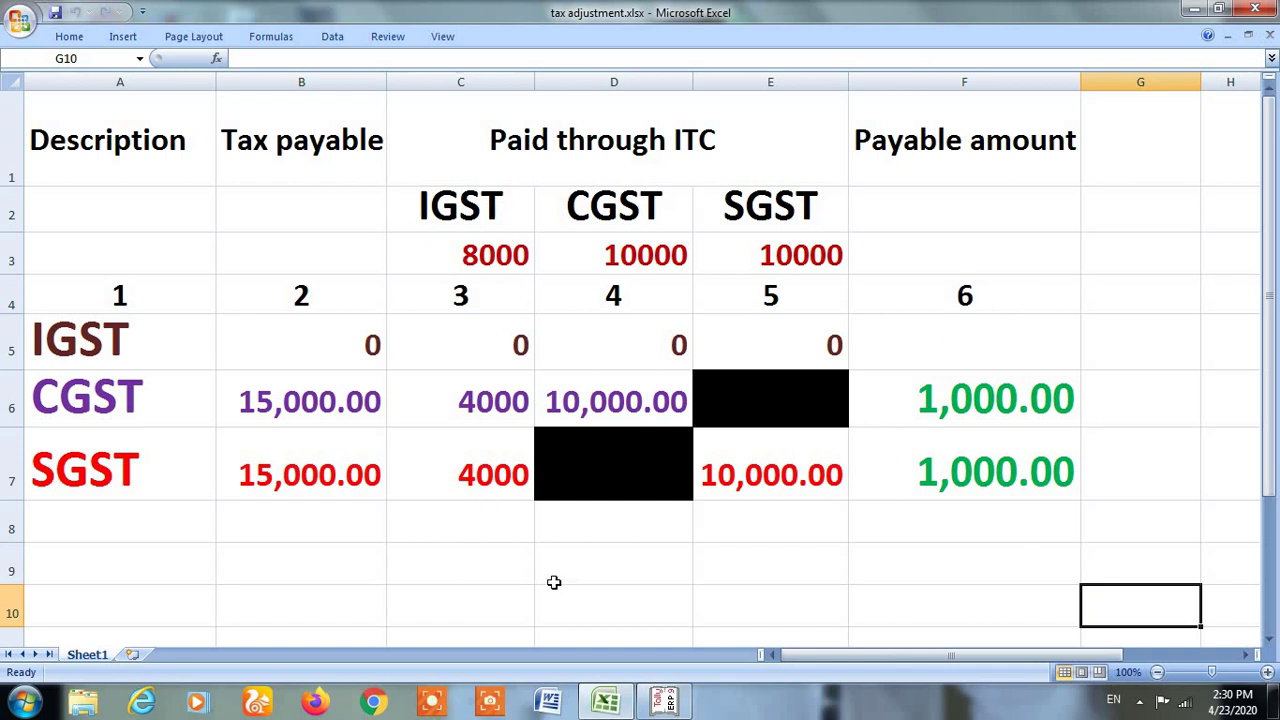
- Compare the Cgst and Sgst closing balances in Tally with the payable amounts in the Excel table, and return to the Gateway of Tally
{"action": "key", "text": "alt+Tab"}
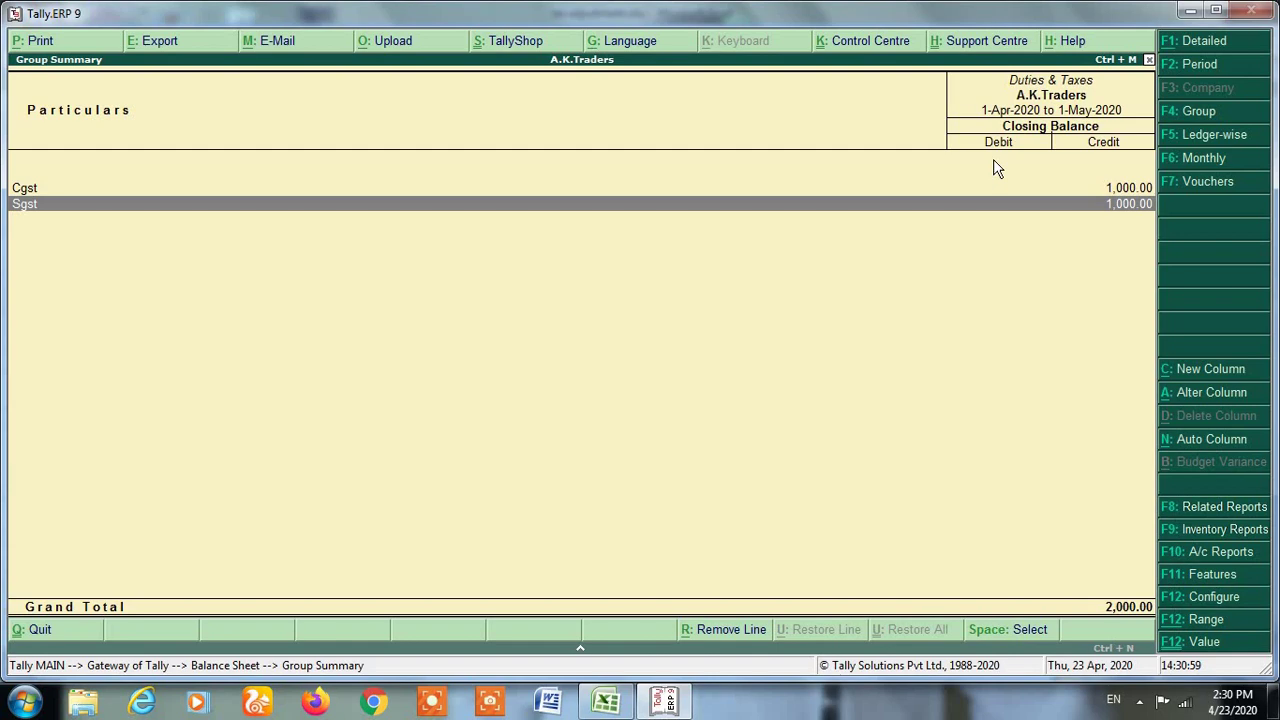
{"action": "key", "text": "alt+Tab"}
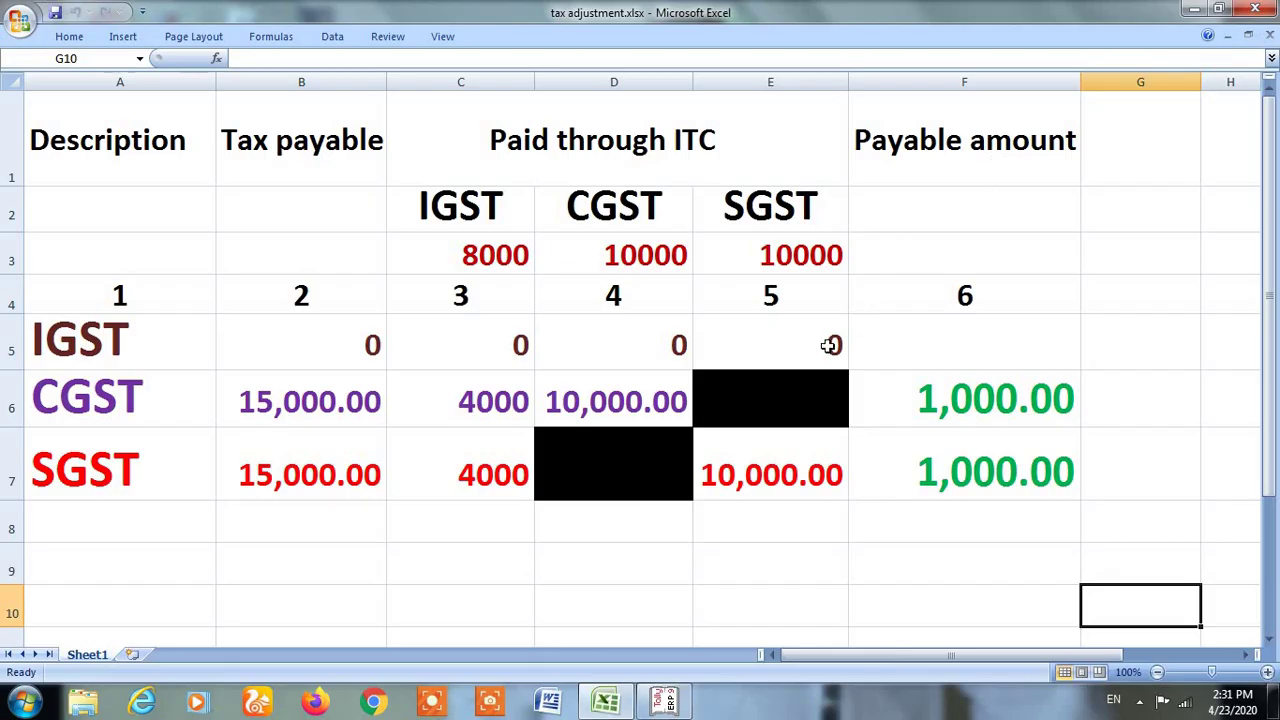
{"action": "key", "text": "alt+Tab"}
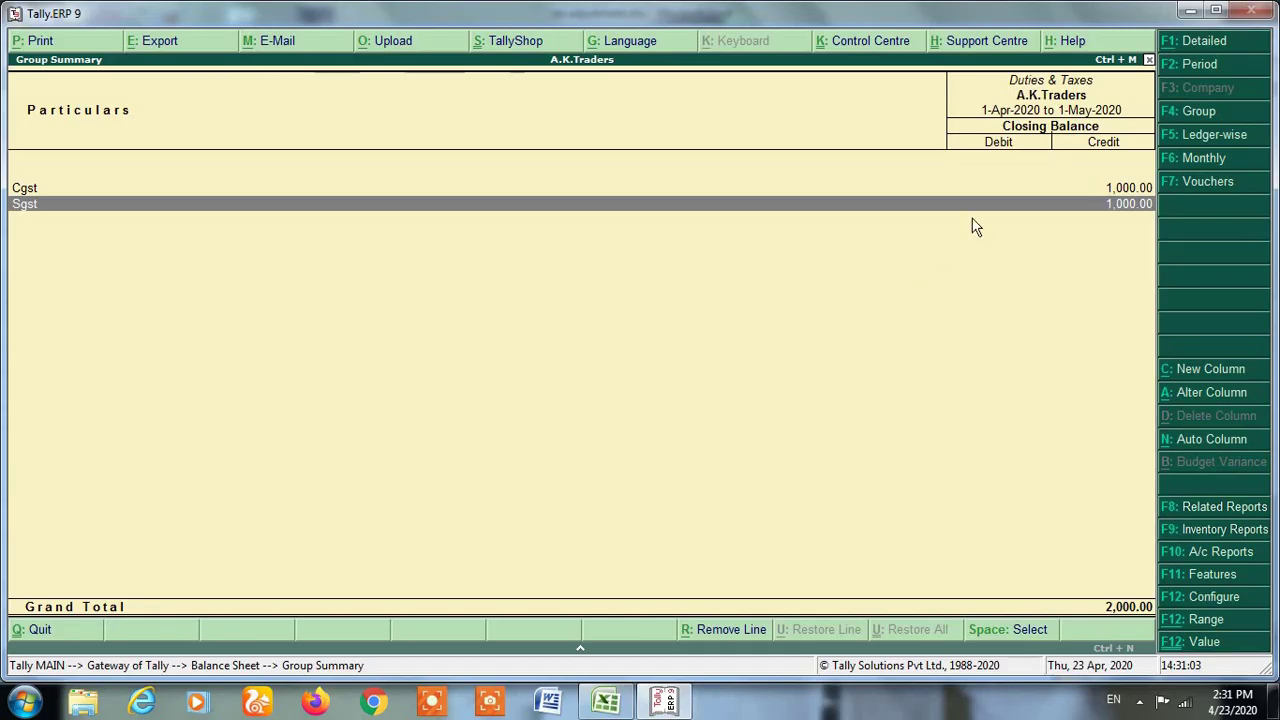
{"action": "key", "text": "alt+Tab"}
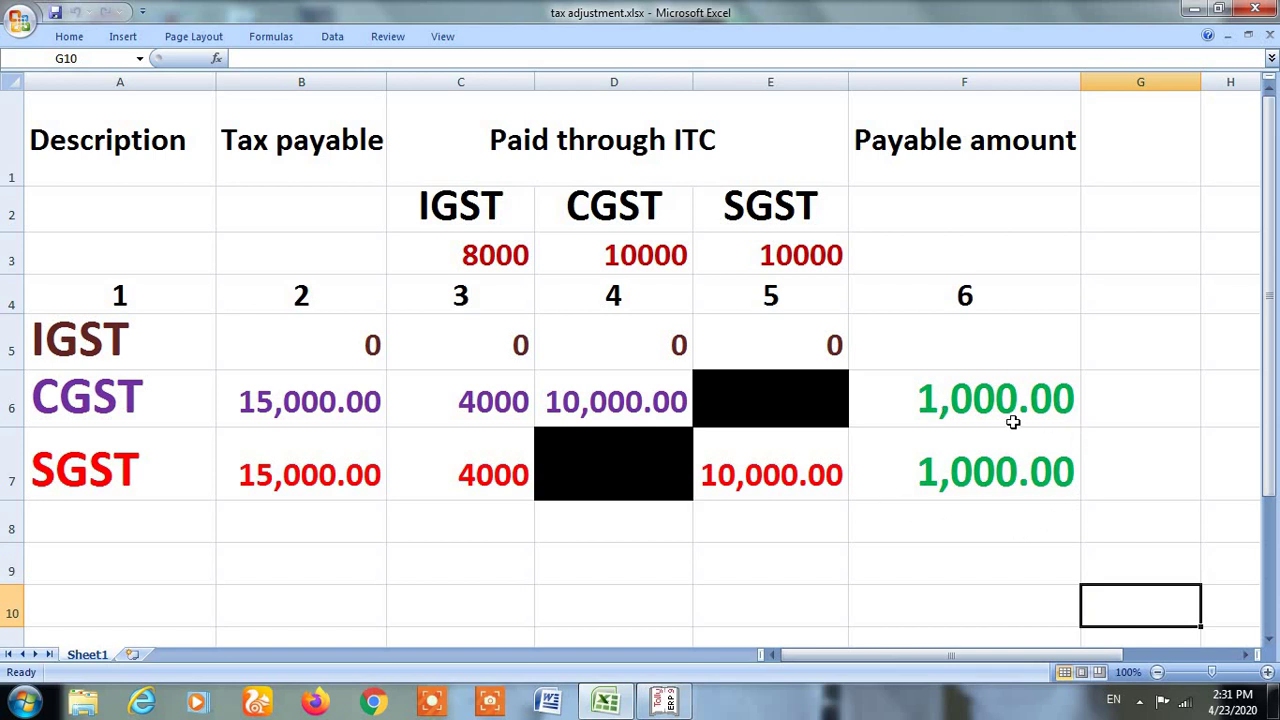
{"action": "key", "text": "alt+Tab"}
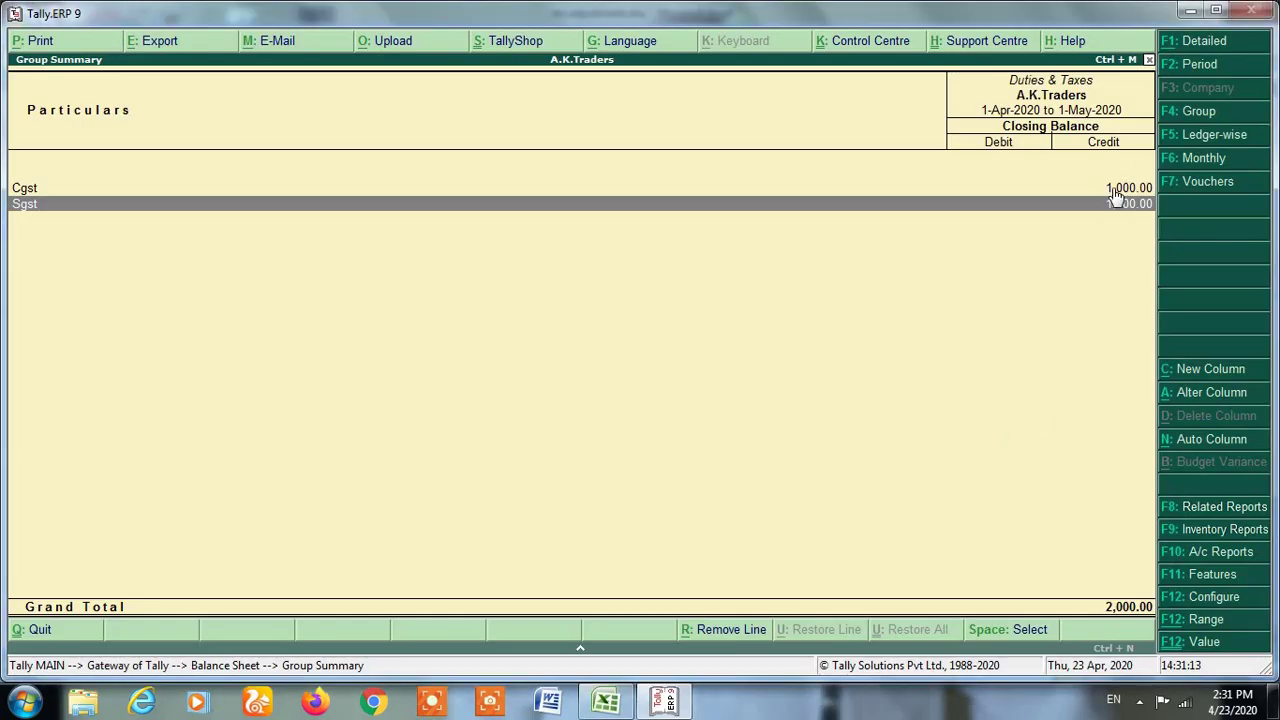
{"action": "key", "text": "Up"}
{"action": "key", "text": "Down"}
{"action": "key", "text": "Escape"}
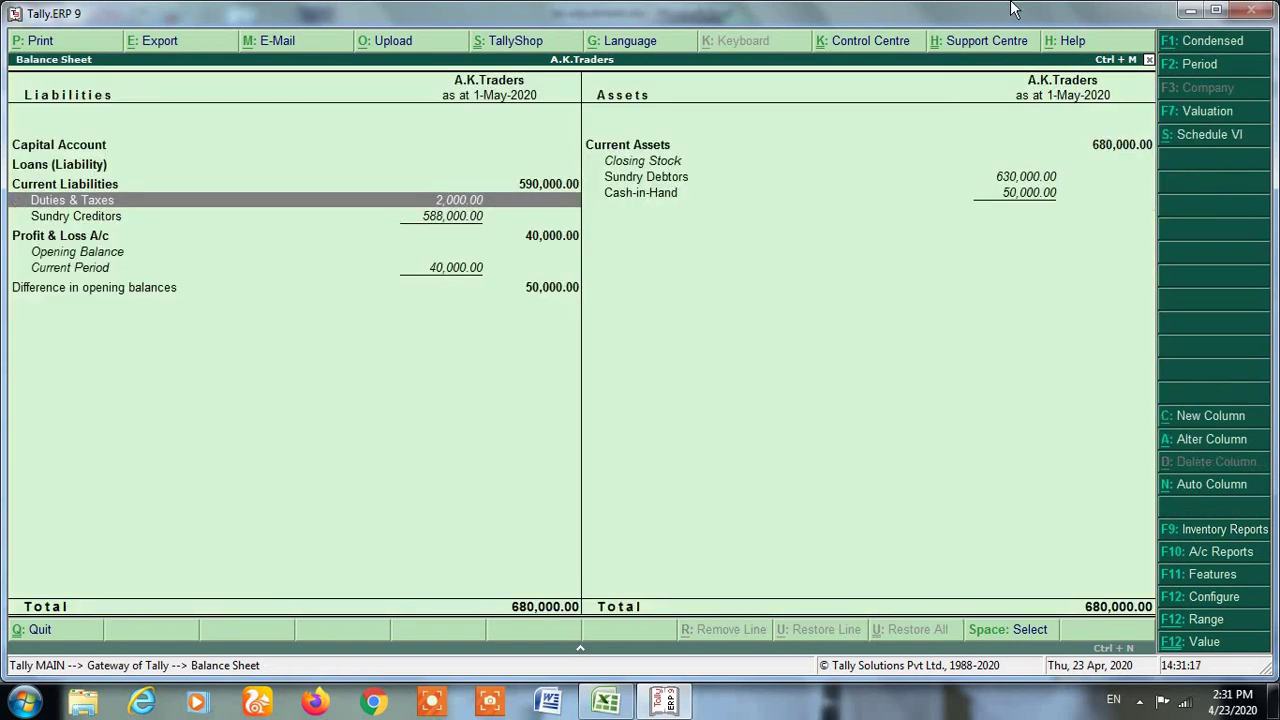
{"action": "key", "text": "Escape"}
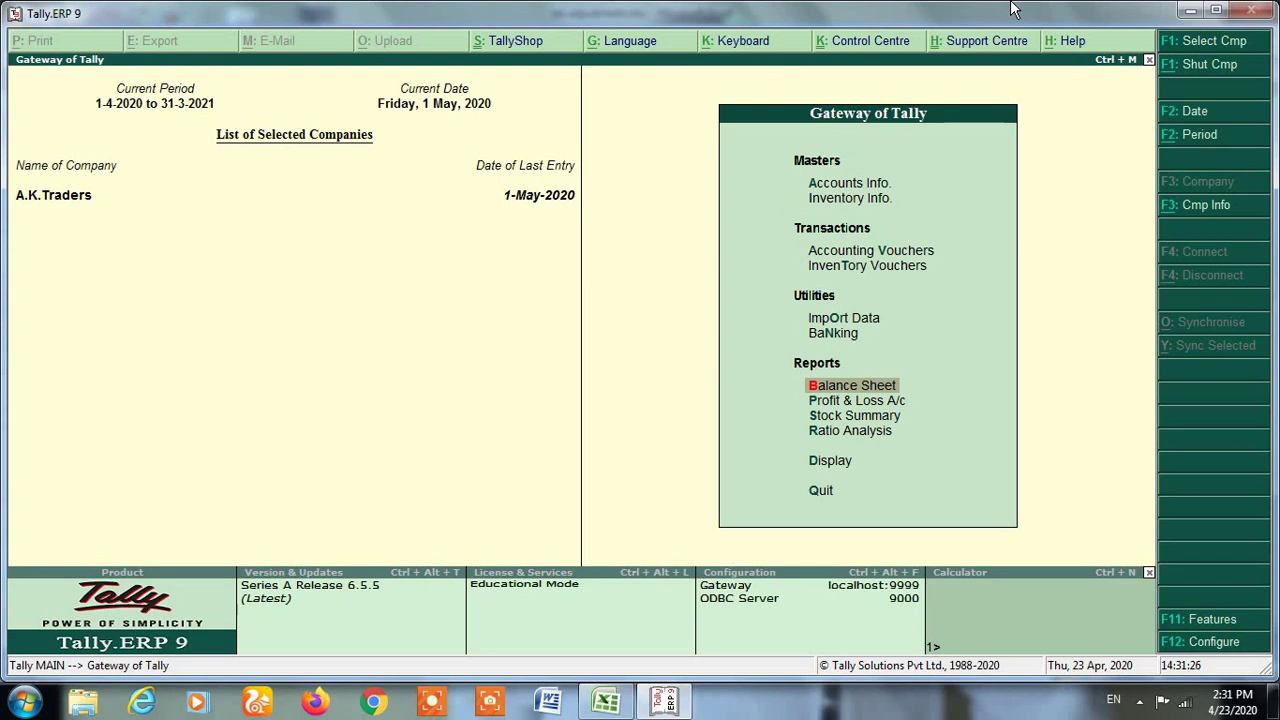
- Start a payment voucher dated 1-May-2020 with Cash as the paying account
{"action": "key", "text": "v"}
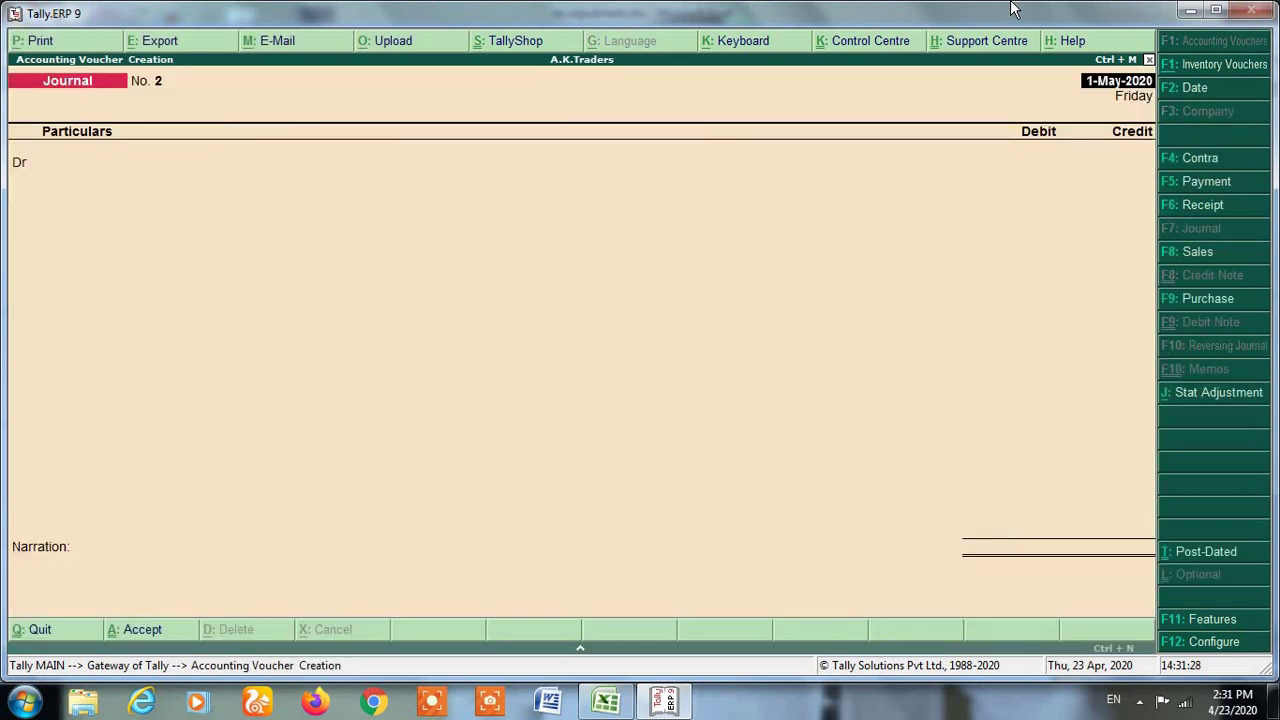
{"action": "key", "text": "F5"}
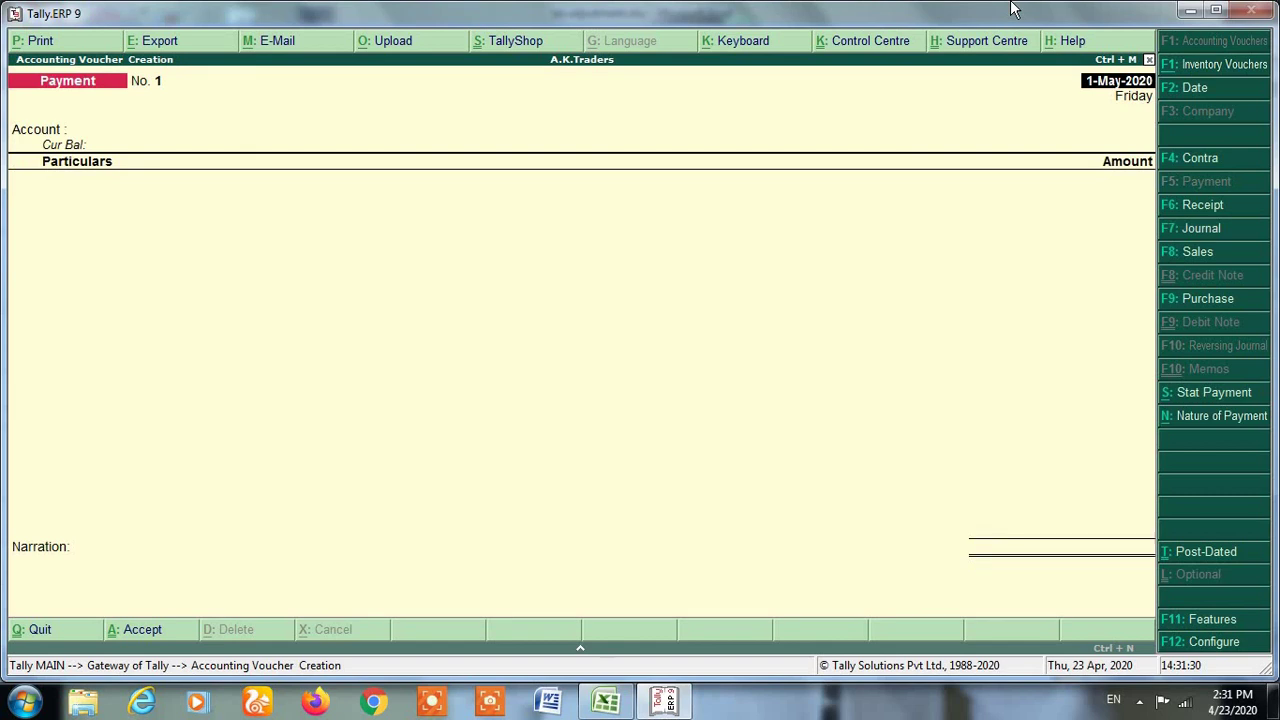
{"action": "key", "text": "Return"}
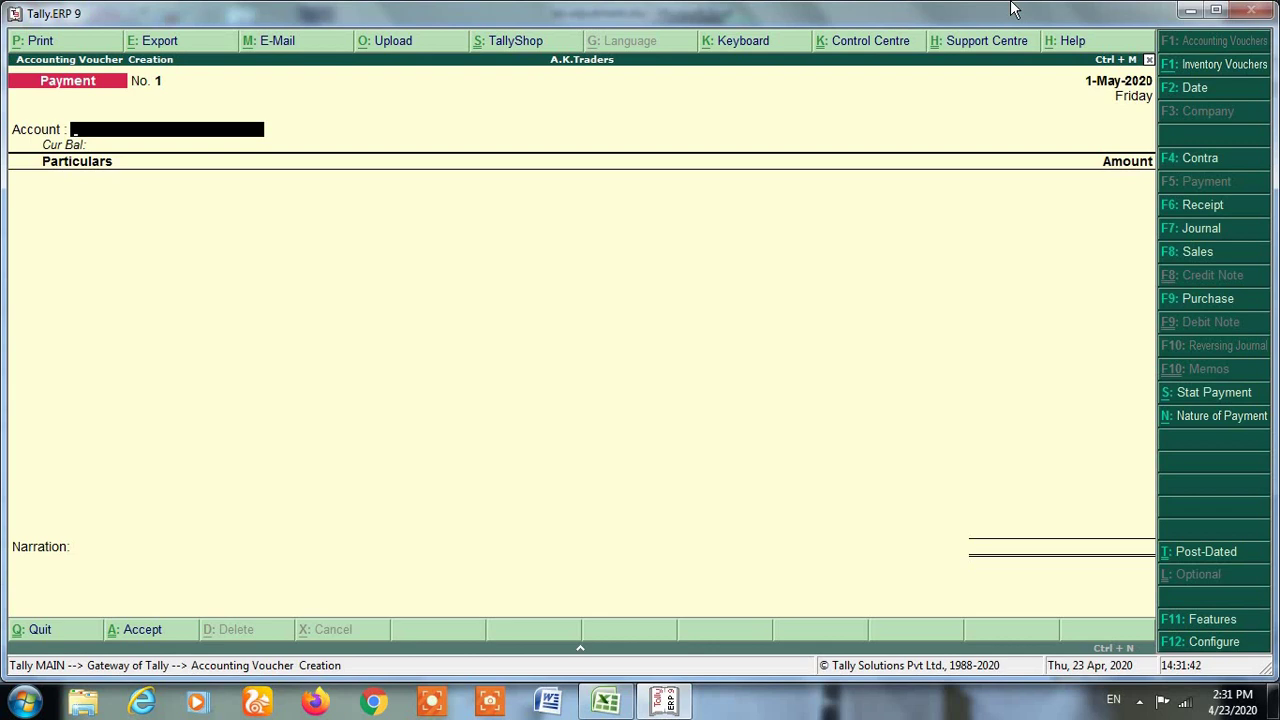
{"action": "type", "text": "Cas"}
{"action": "key", "text": "Return"}
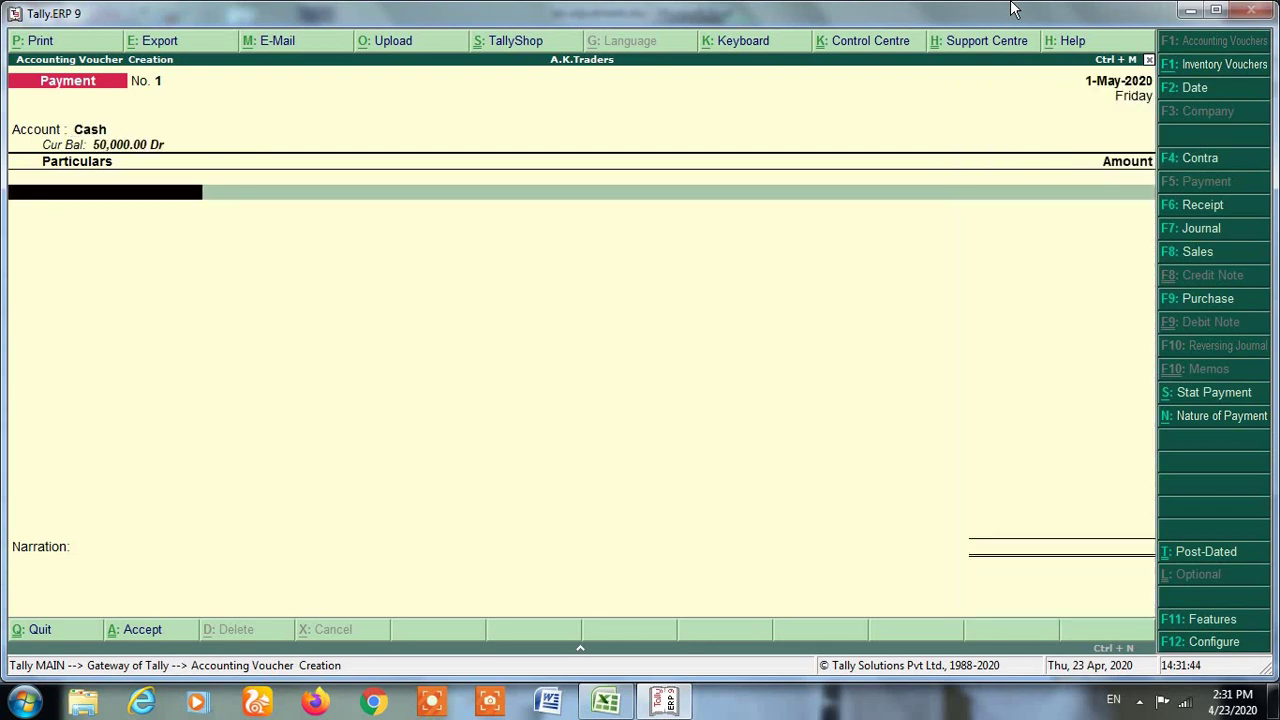
- Enter the payment lines for Cgst at 1,000 and Sgst at 1,000
{"action": "type", "text": "c"}
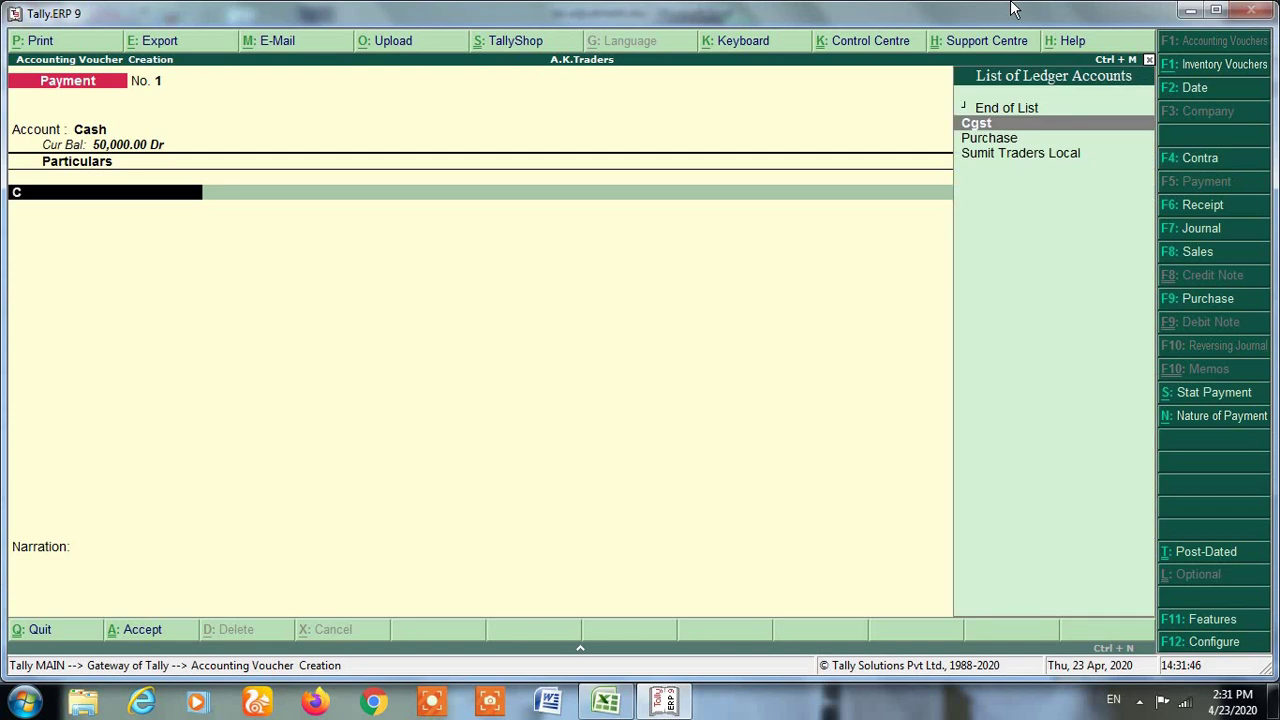
{"action": "key", "text": "Return"}
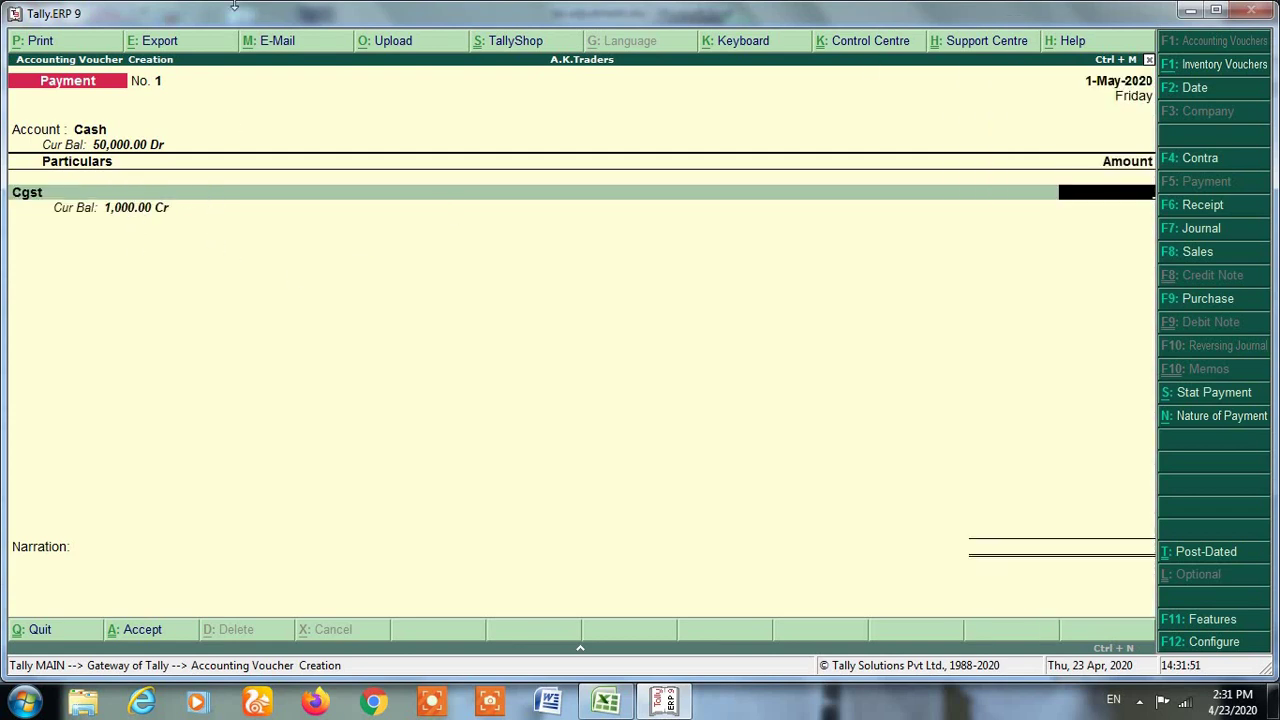
{"action": "type", "text": "1000"}
{"action": "key", "text": "Return"}
{"action": "type", "text": "sg"}
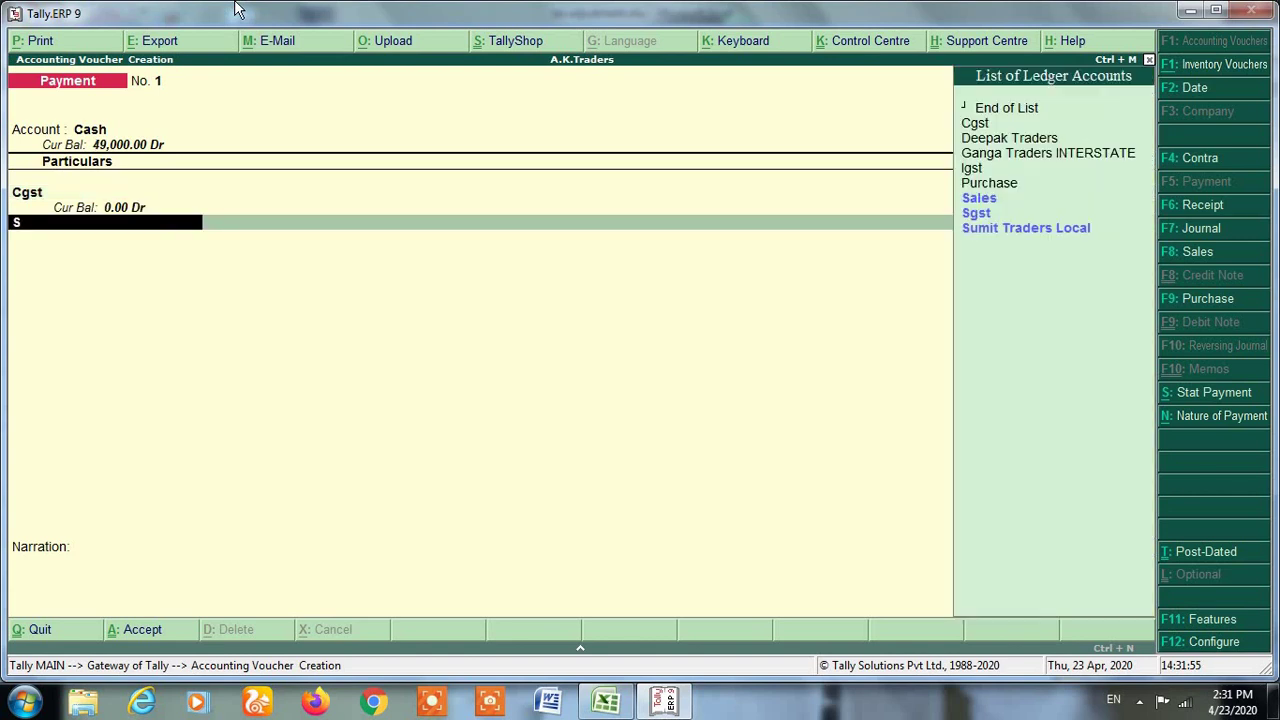
{"action": "key", "text": "Return"}
{"action": "type", "text": "1000"}
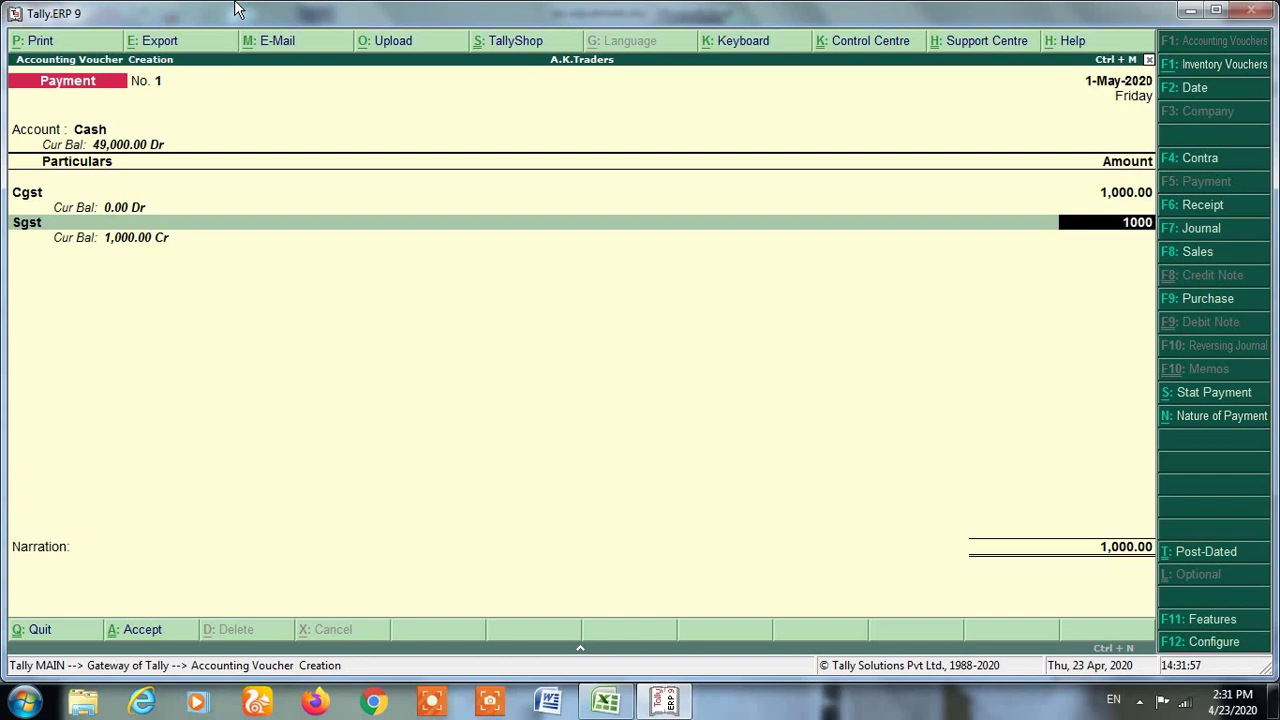
{"action": "key", "text": "Return"}
- Check the payable amounts in the Excel table, and save the payment voucher in Tally without a narration
{"action": "key", "text": "alt+Tab"}
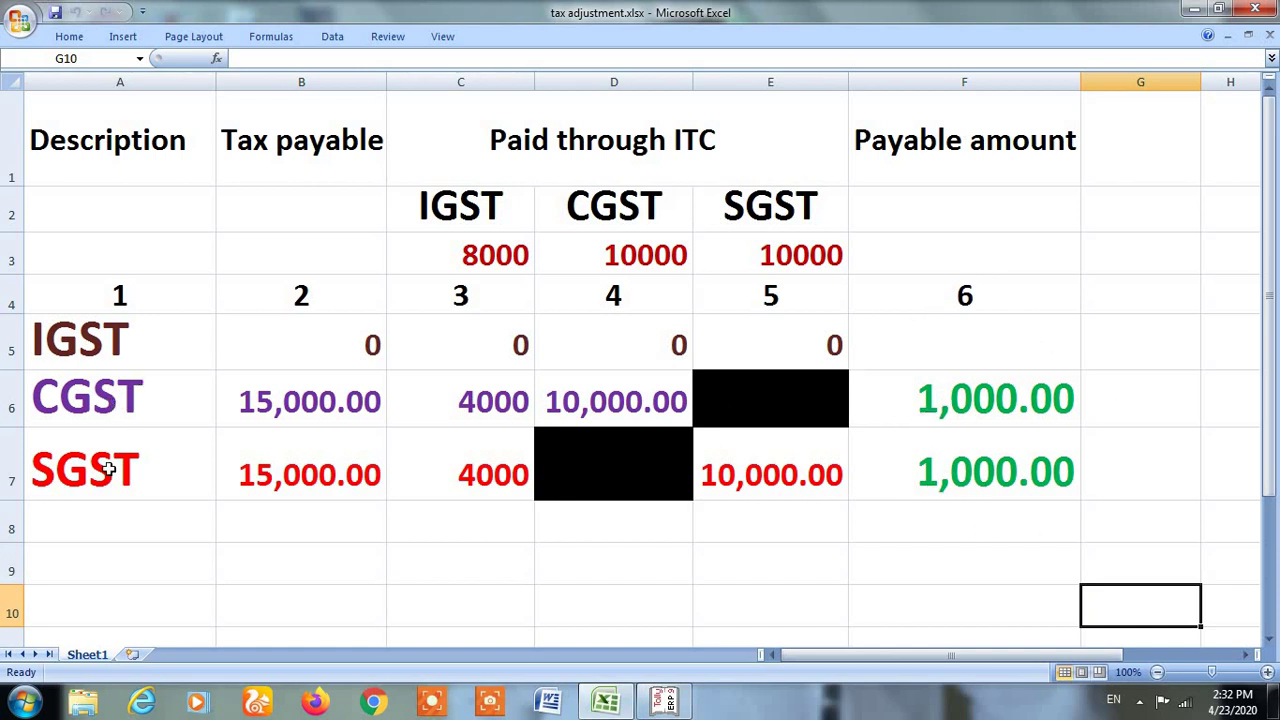
{"action": "key", "text": "alt+Tab"}
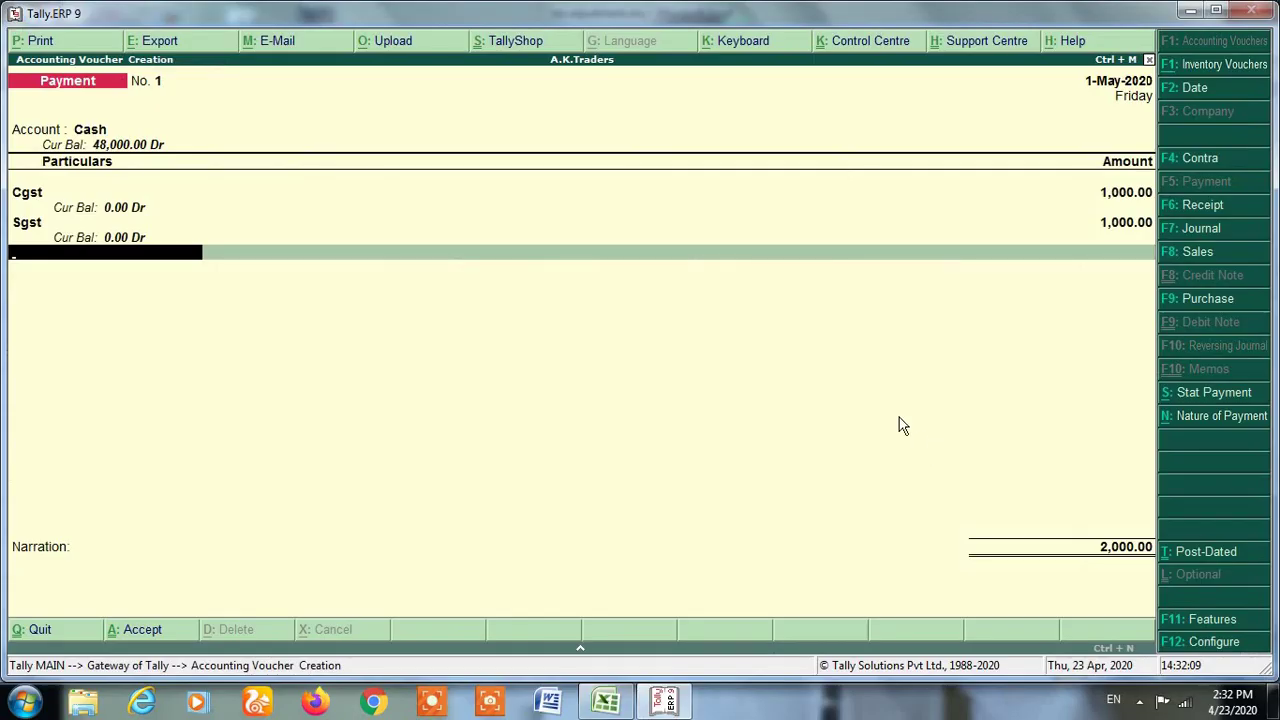
{"action": "key", "text": "Return"}
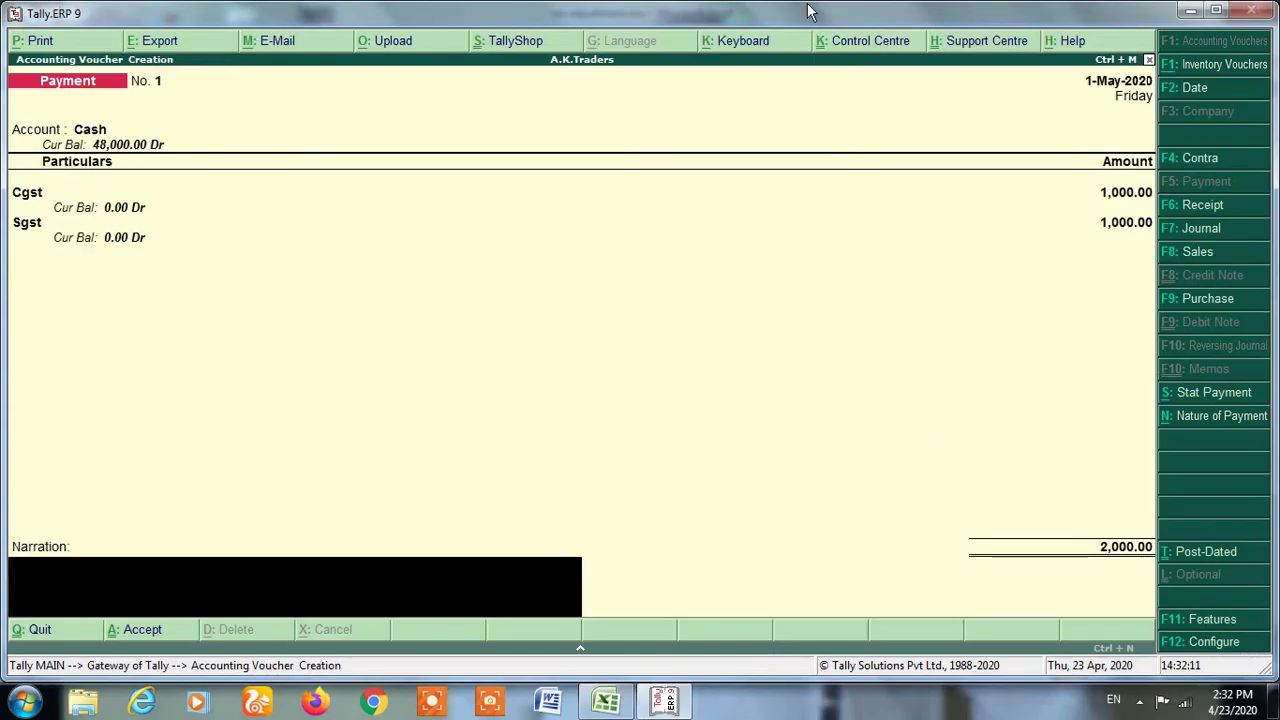
{"action": "key", "text": "Return"}
{"action": "key", "text": "Return"}
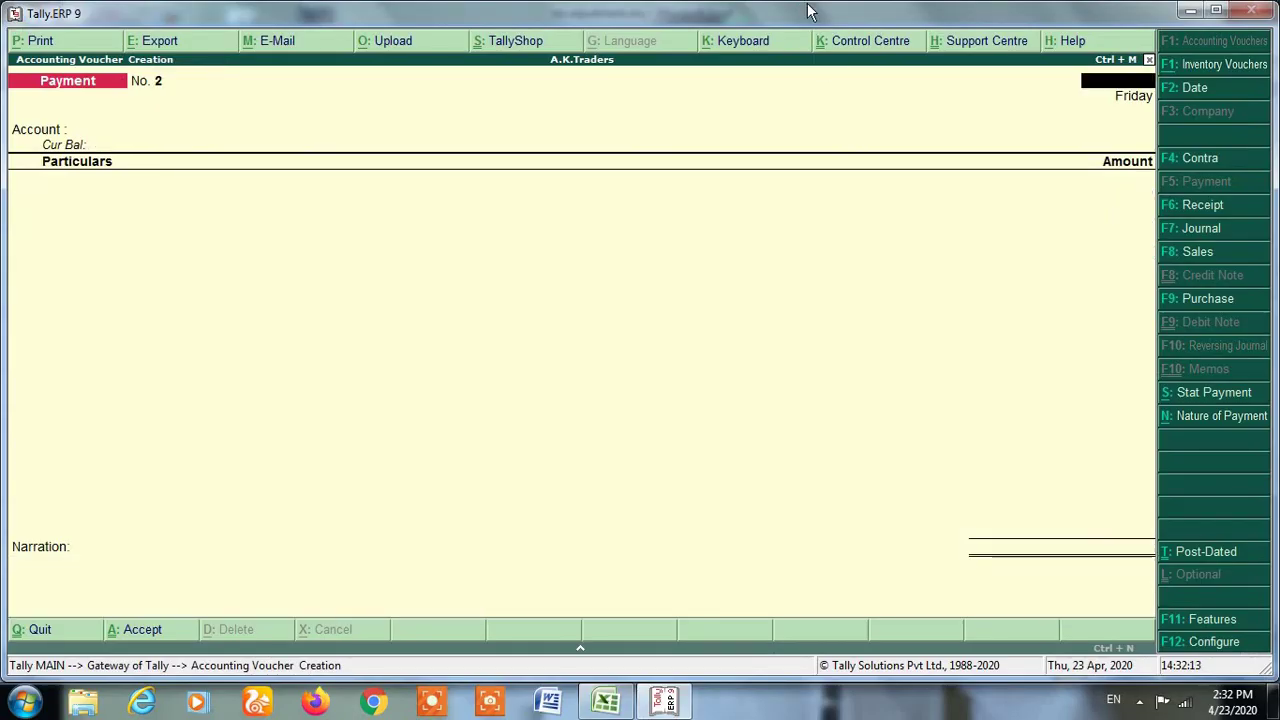
- Leave voucher entry, open the detailed Balance Sheet and drill into the Duties & Taxes group summary
{"action": "key", "text": "Escape"}
{"action": "key", "text": "Return"}
{"action": "key", "text": "b"}
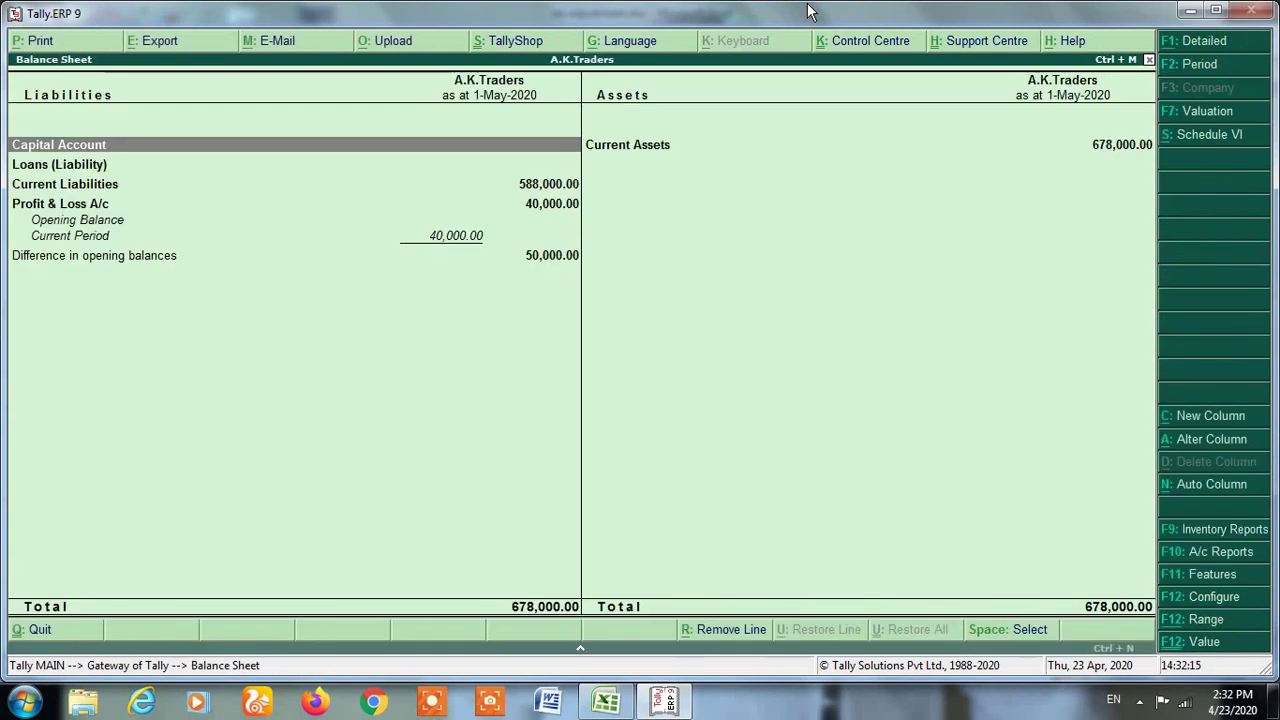
{"action": "key", "text": "alt+F1"}
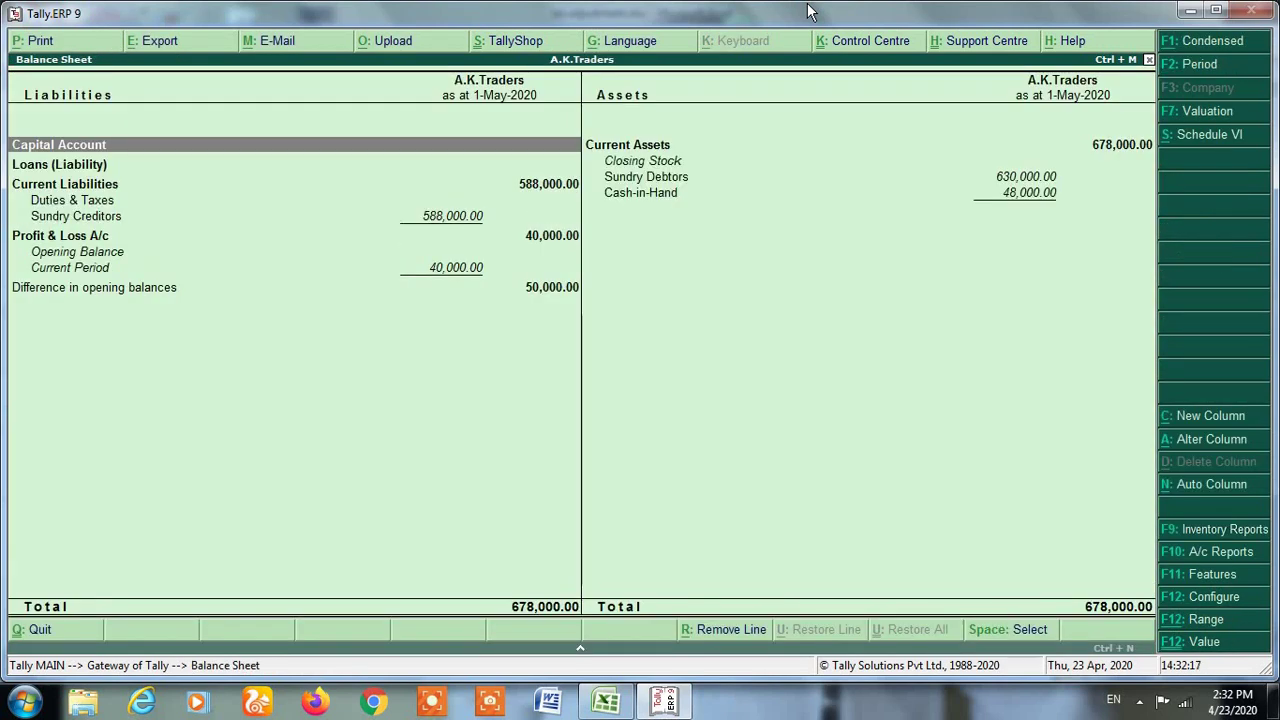
{"action": "key", "text": "Down"}
{"action": "key", "text": "Down"}
{"action": "key", "text": "Down"}
{"action": "key", "text": "Return"}
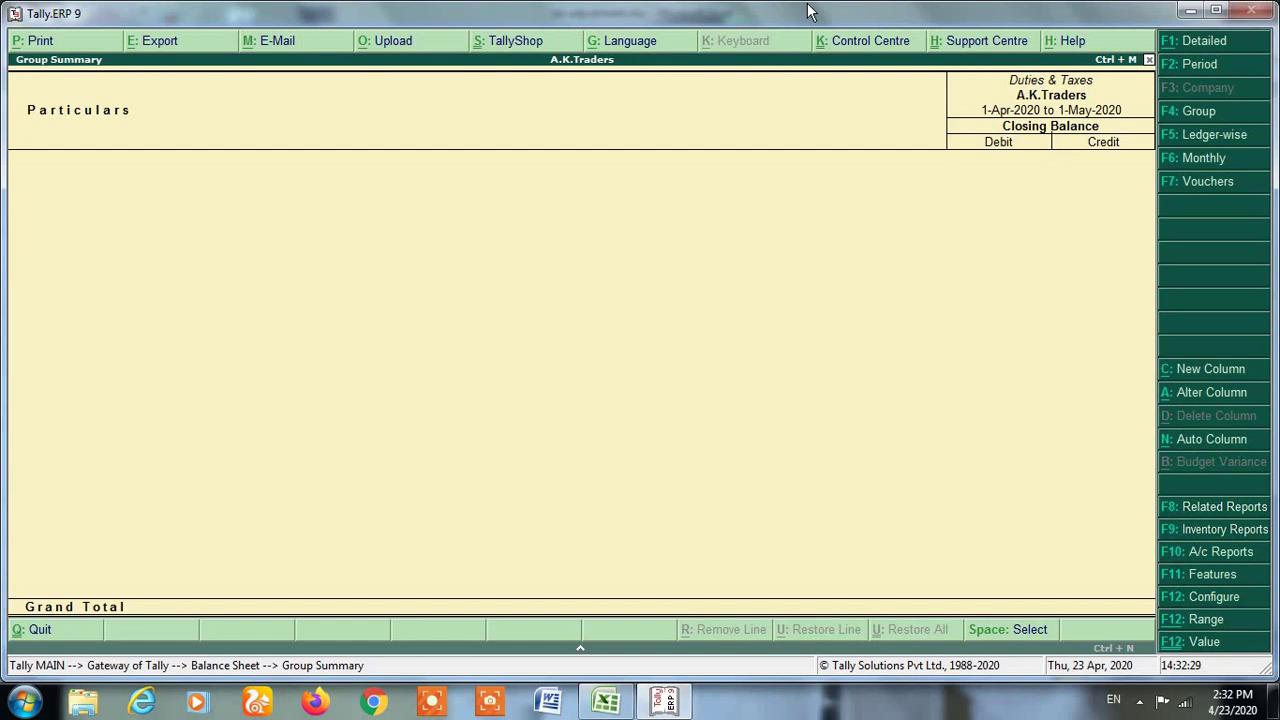
- Configure the Duties & Taxes summary to show transactions
{"action": "key", "text": "F12"}
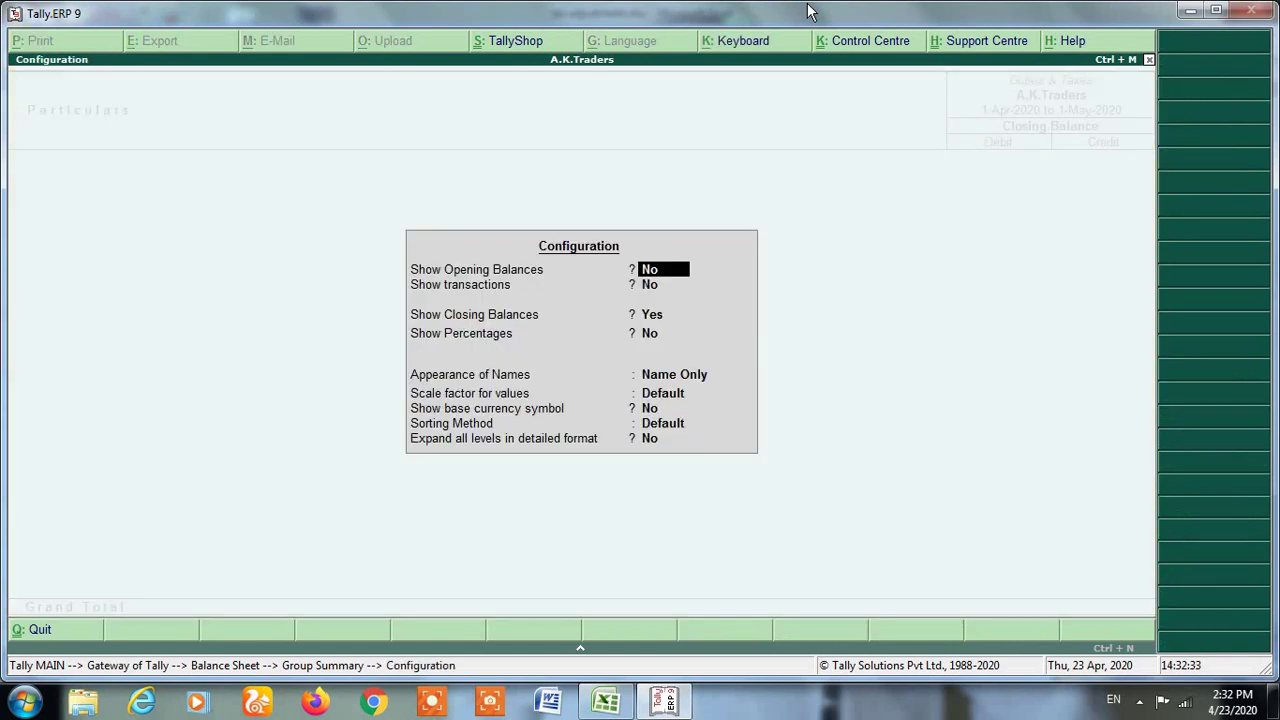
{"action": "key", "text": "Return"}
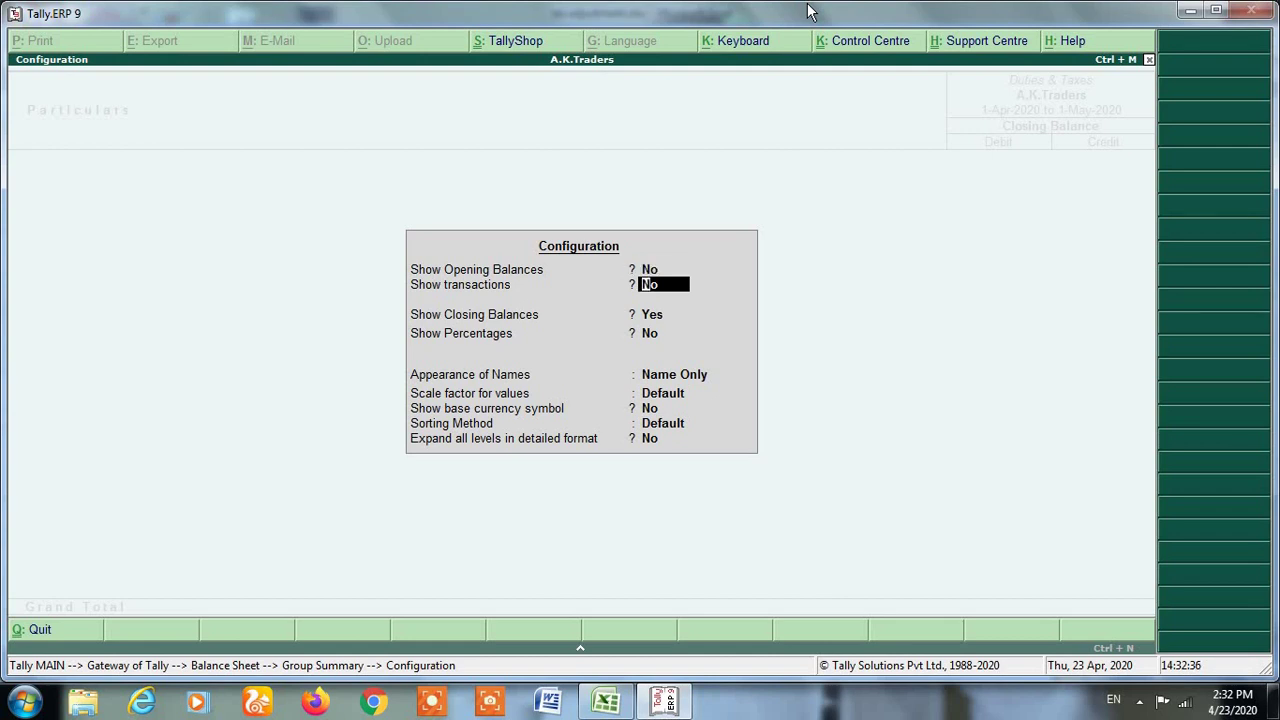
{"action": "type", "text": "y"}
{"action": "key", "text": "Return"}
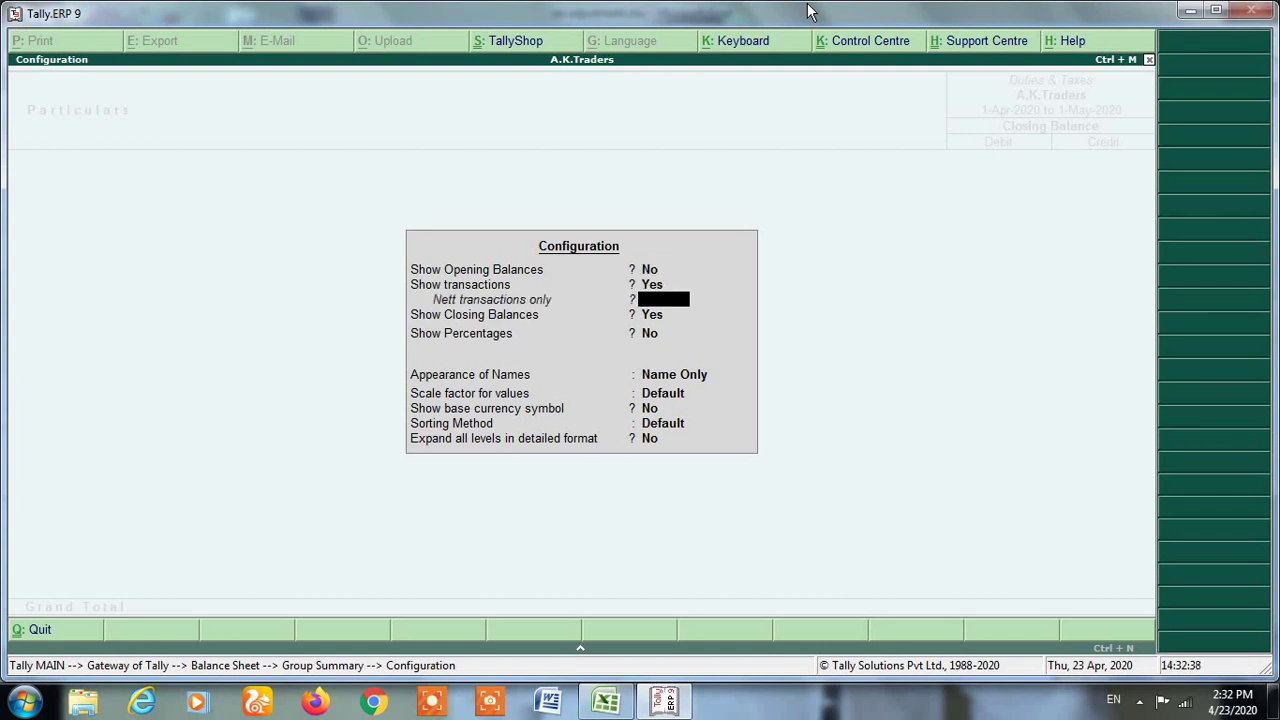
{"action": "key", "text": "ctrl+a"}
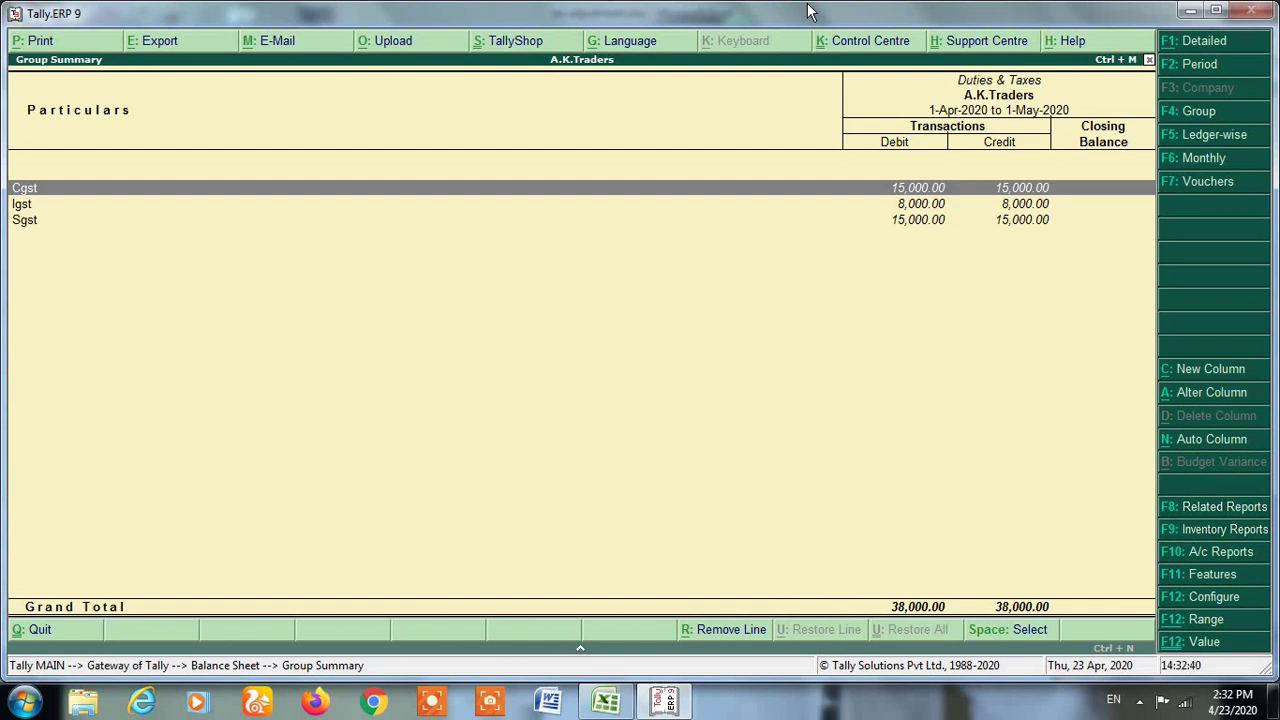
- Examine the debit and credit transaction totals of the Cgst, Igst and Sgst ledgers in the summary
{"action": "key", "text": "Down"}
{"action": "key", "text": "Down"}
{"action": "key", "text": "Up"}
{"action": "key", "text": "Up"}
{"action": "left_click", "coordinate": [935, 210]}
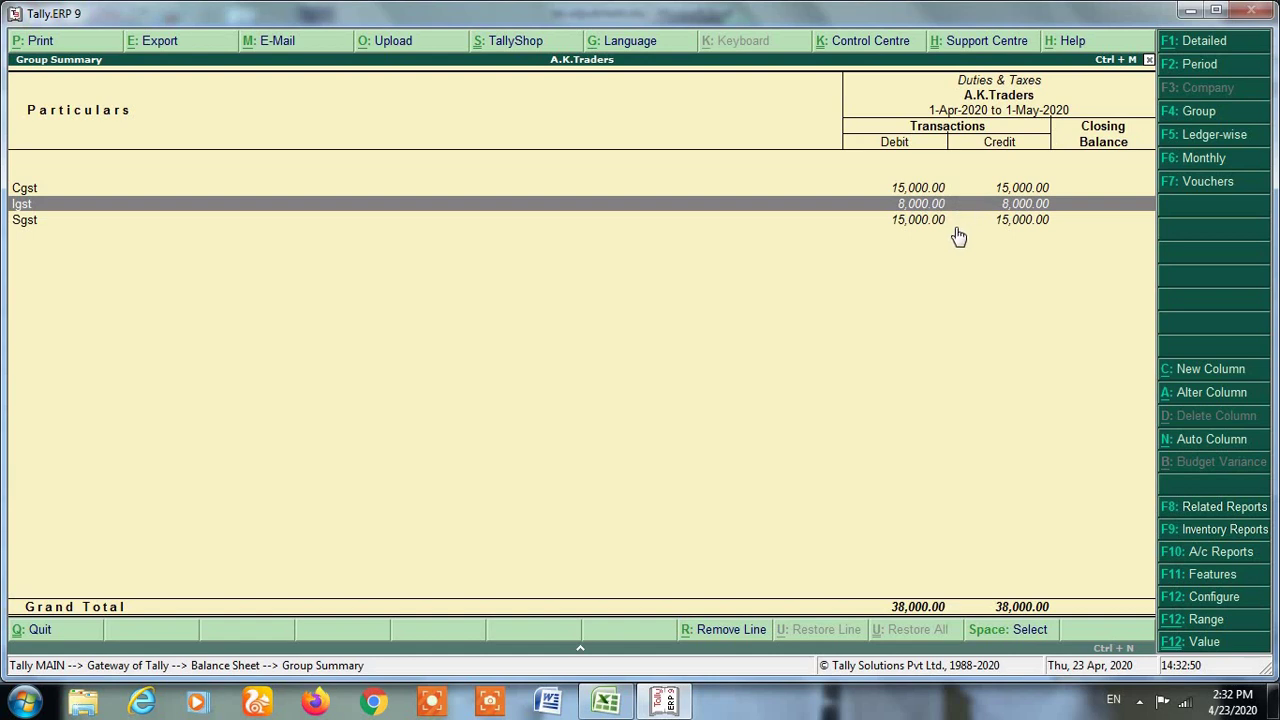
{"action": "left_click", "coordinate": [930, 222]}
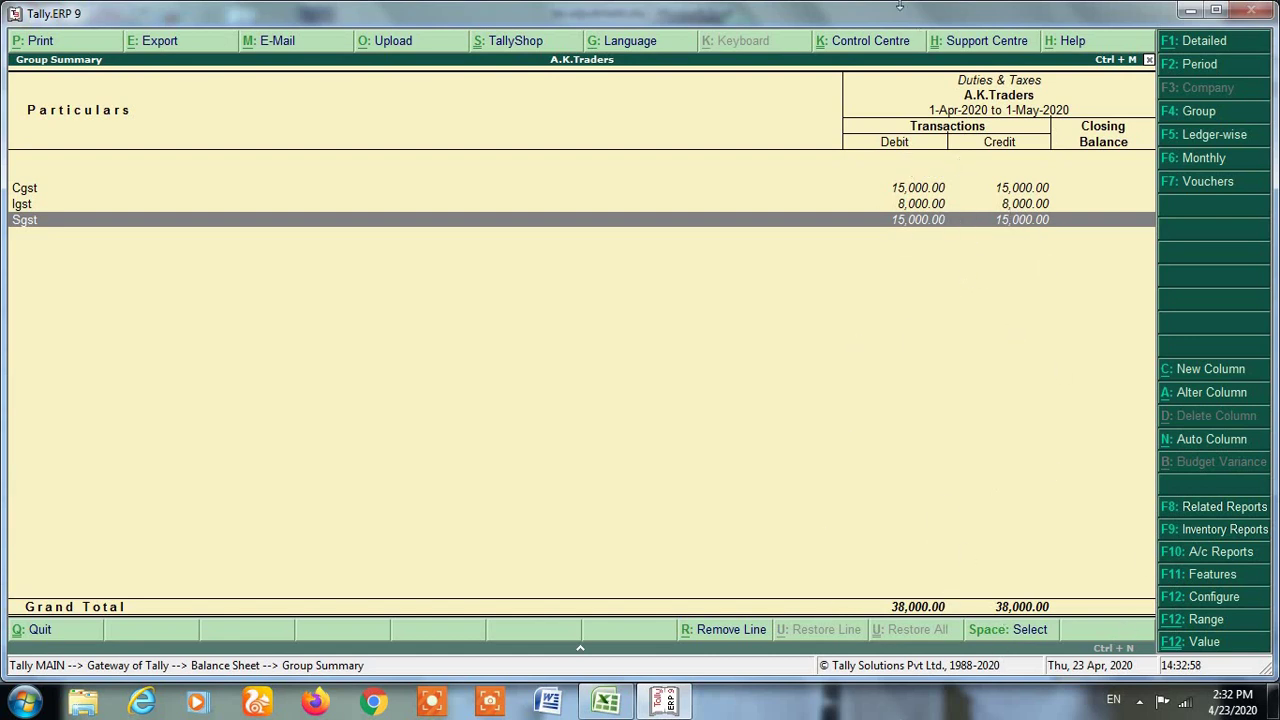
- Open the Sgst ledger's monthly summary, review the April and May figures, and return to the Gateway of Tally
{"action": "key", "text": "Return"}
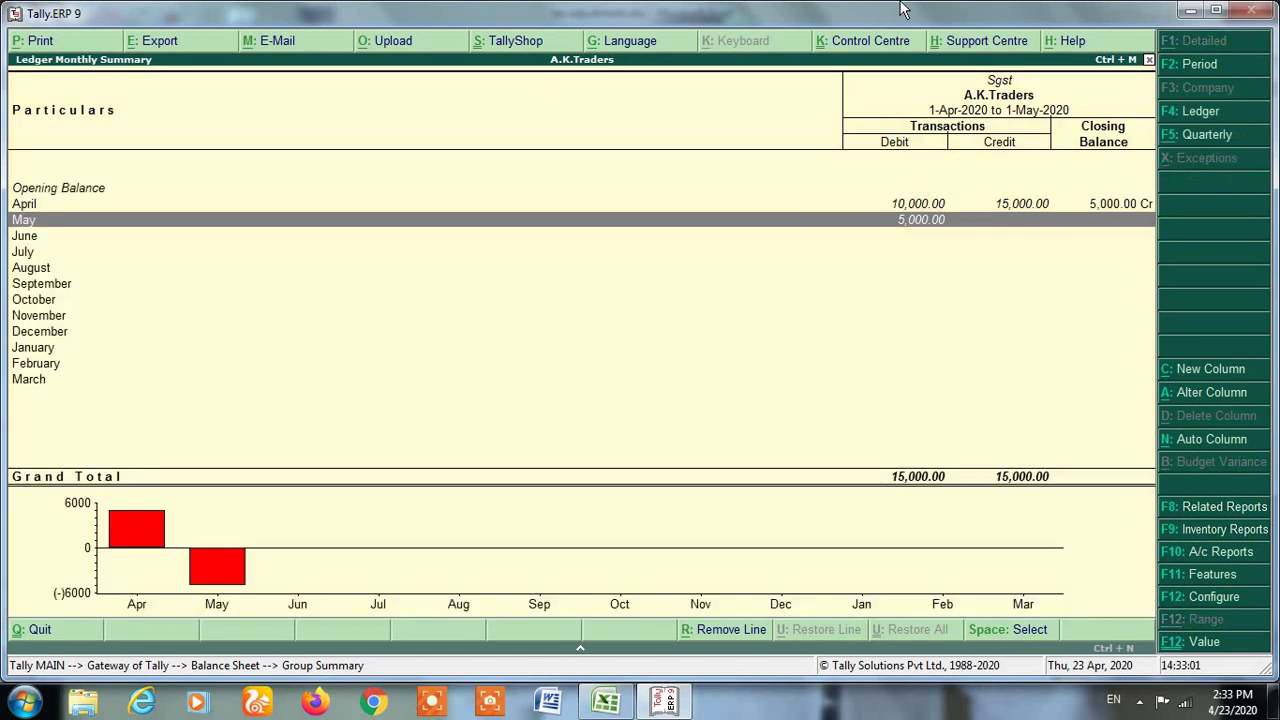
{"action": "key", "text": "Up"}
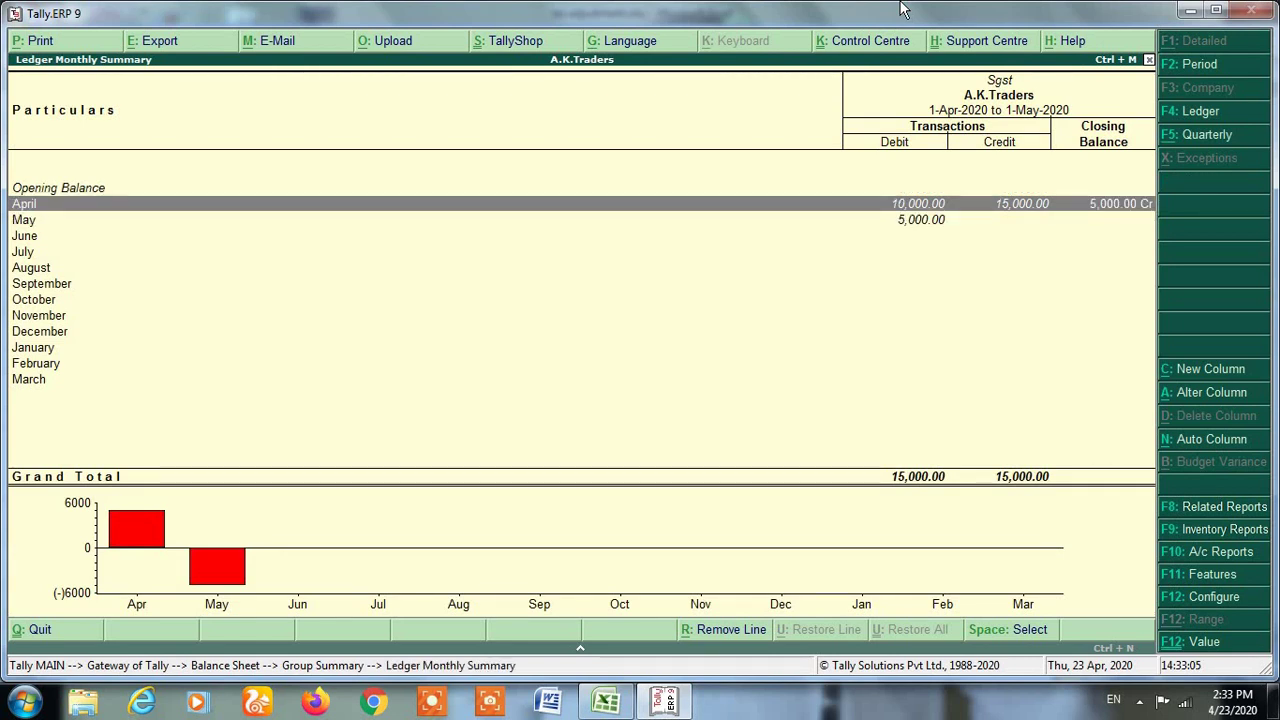
{"action": "key", "text": "Escape"}
{"action": "key", "text": "Escape"}
{"action": "key", "text": "Escape"}
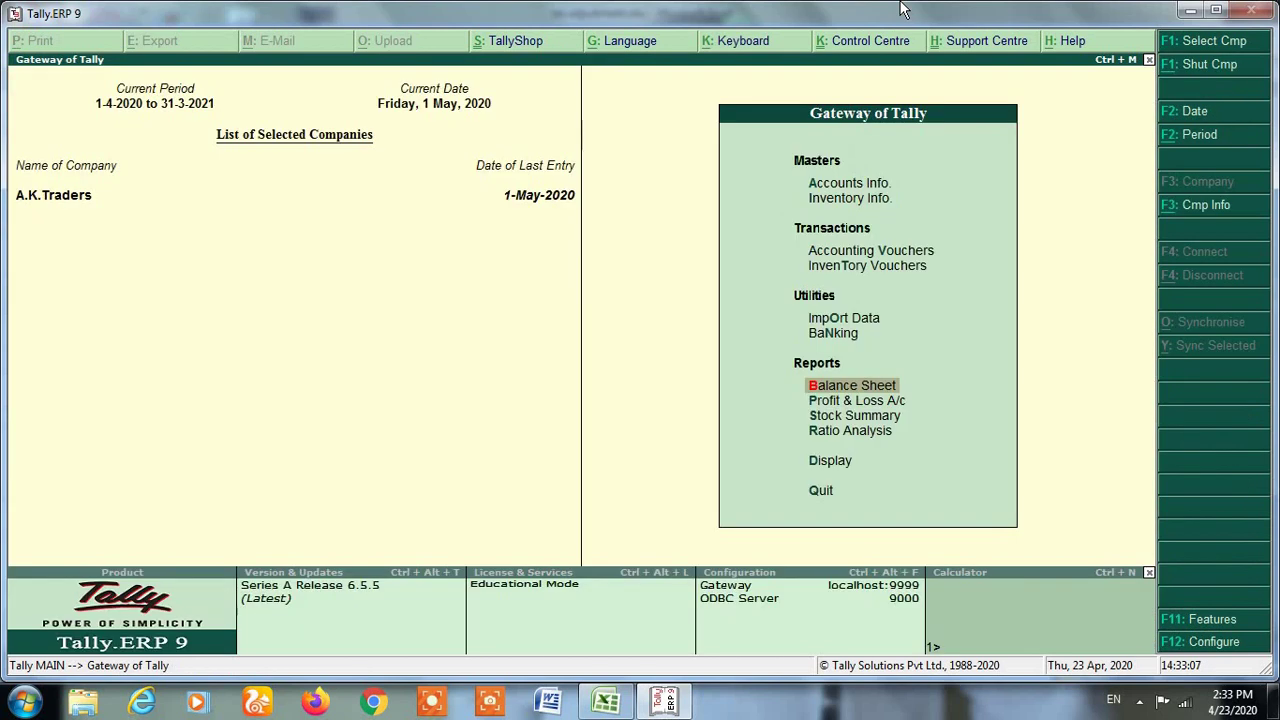